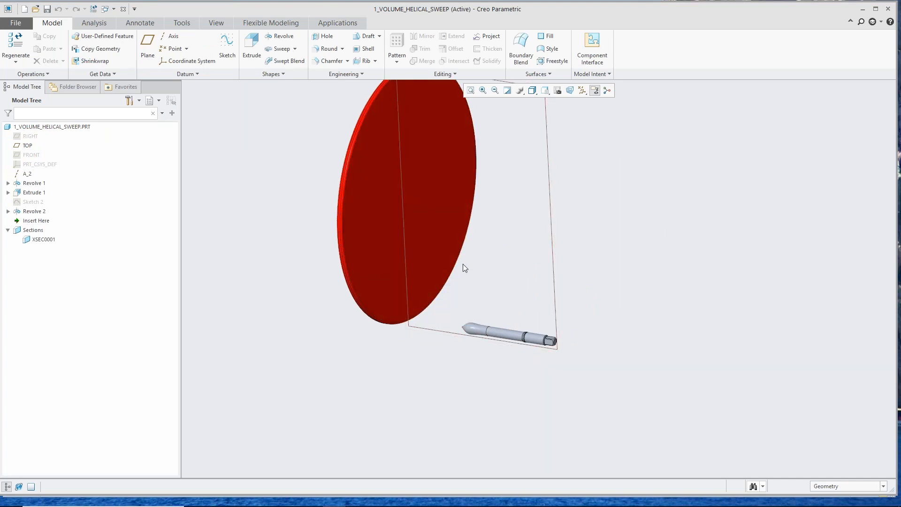
# Step: Move the model tree's insertion point above Revolve 2 so new features are inserted before it
pyautogui.scroll(-2, 477, 266)
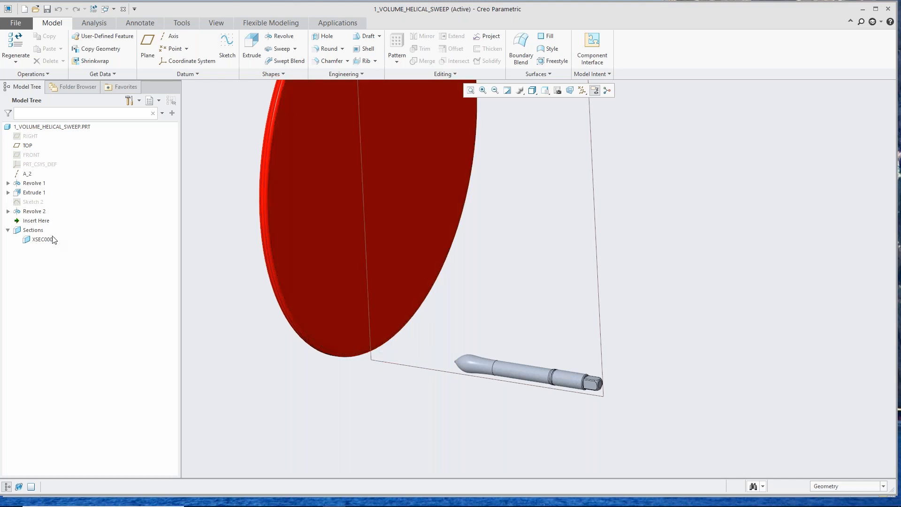
pyautogui.moveTo(34, 221); pyautogui.dragTo(44, 204)
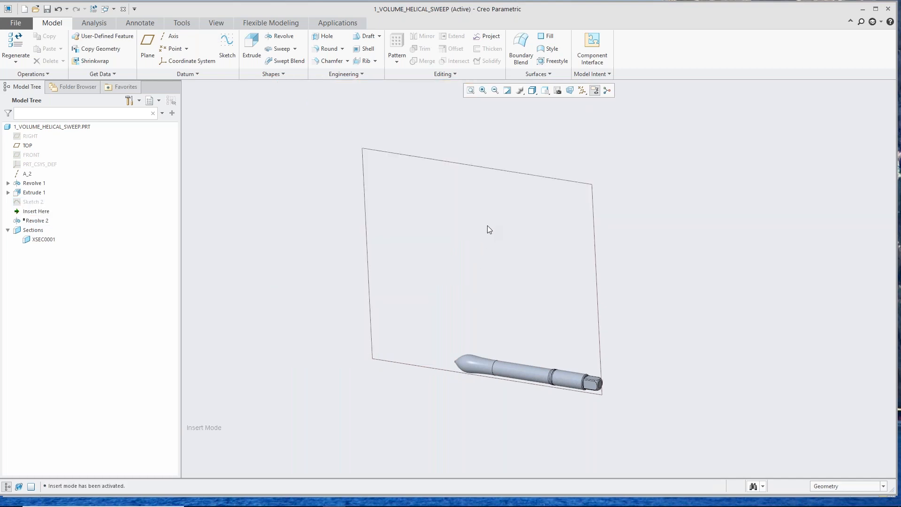
pyautogui.moveTo(479, 258); pyautogui.dragTo(484, 250, button='middle')
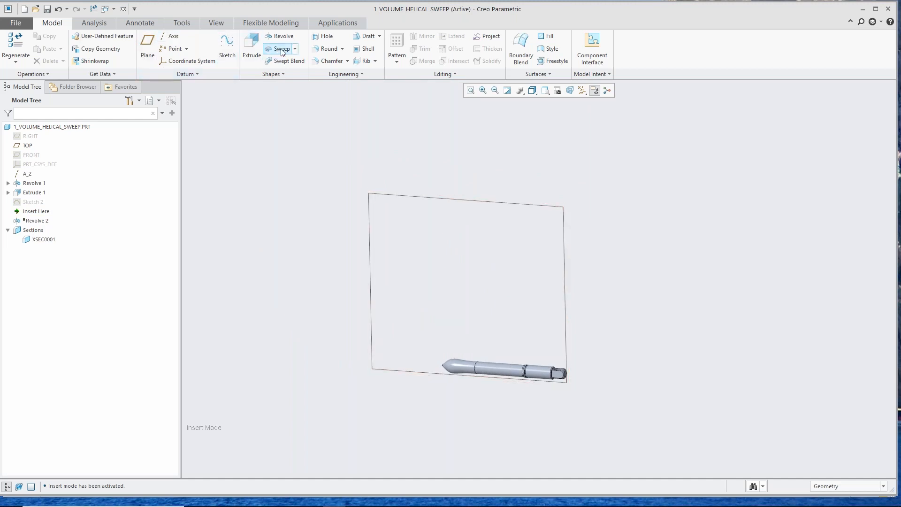
# Step: Start a Volume Helical Sweep and open an internal profile sketch on the TOP plane, oriented with RIGHT as the right reference
pyautogui.click(295, 49)
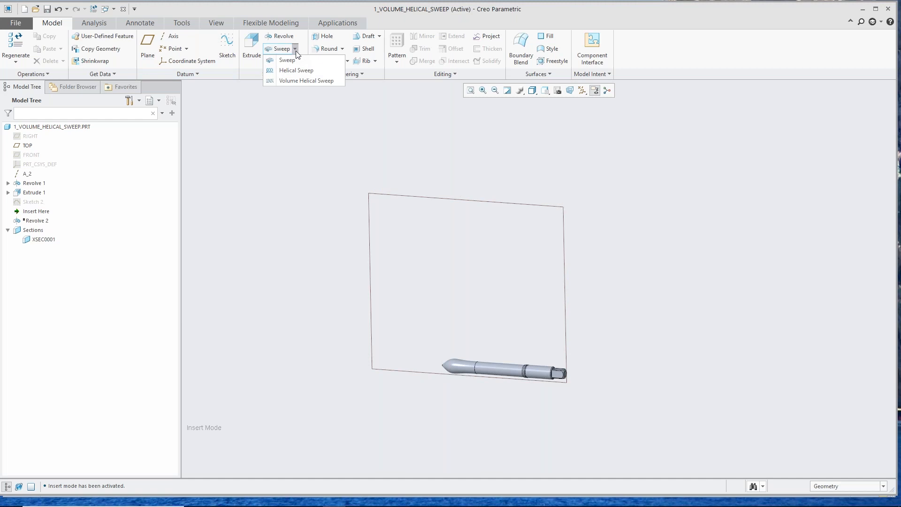
pyautogui.click(293, 81)
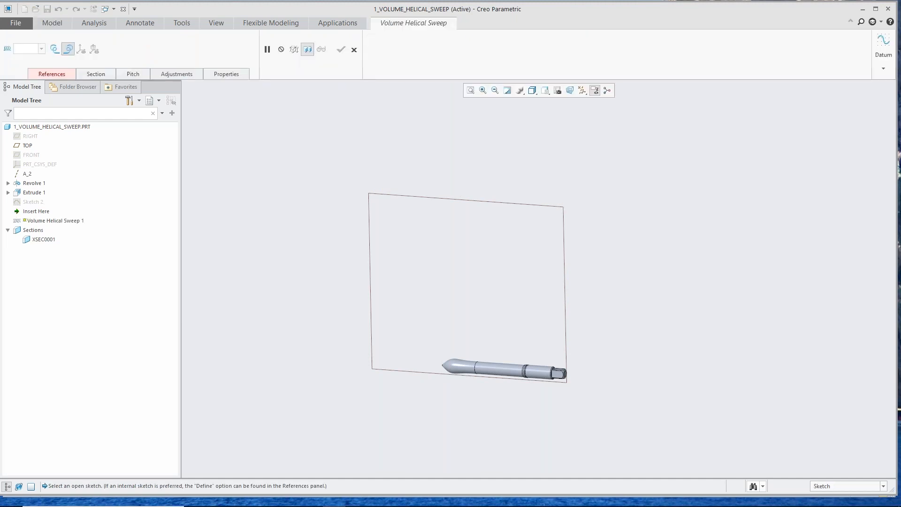
pyautogui.click(63, 74)
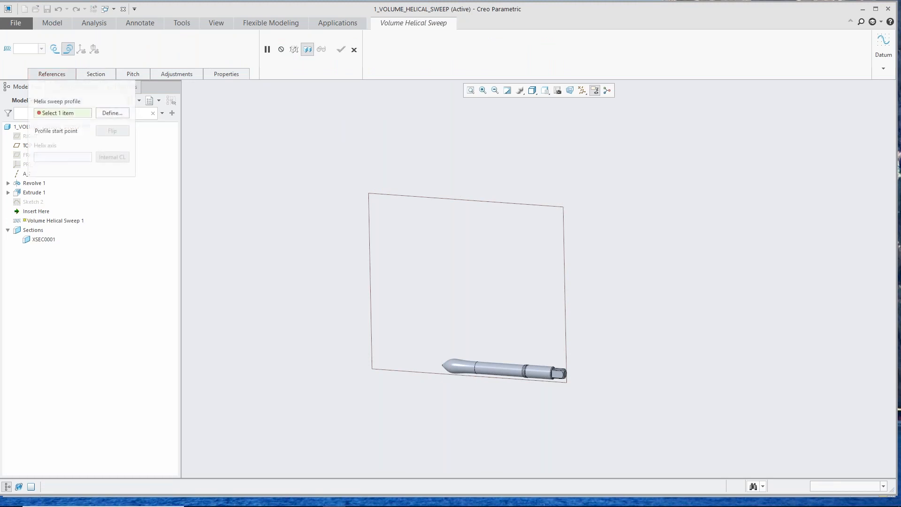
pyautogui.click(111, 114)
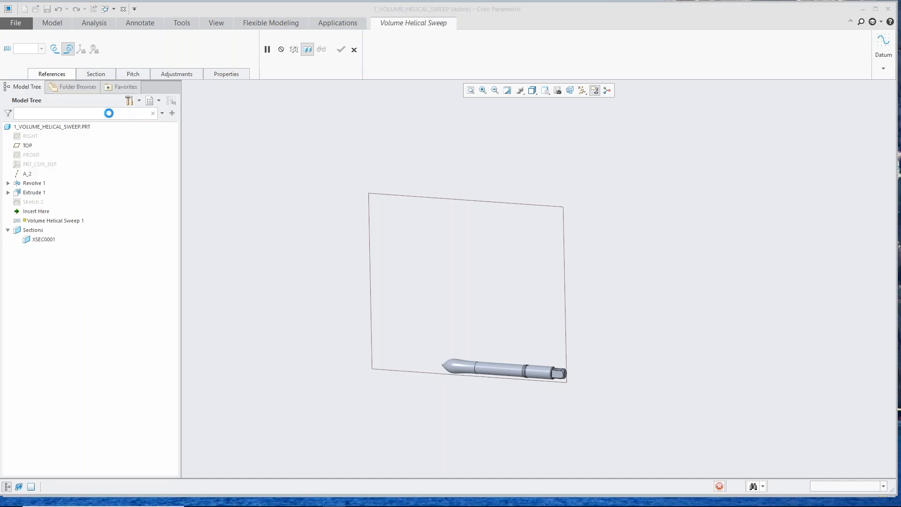
pyautogui.click(424, 202)
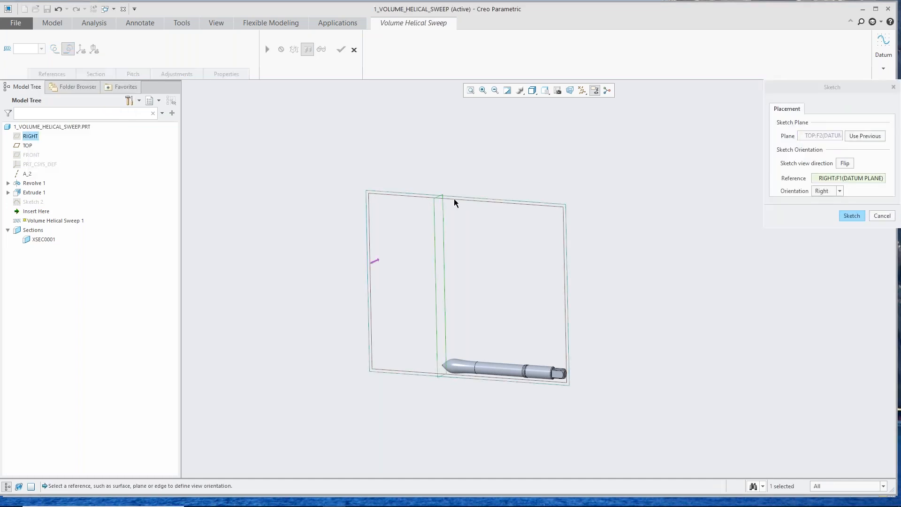
pyautogui.click(852, 216)
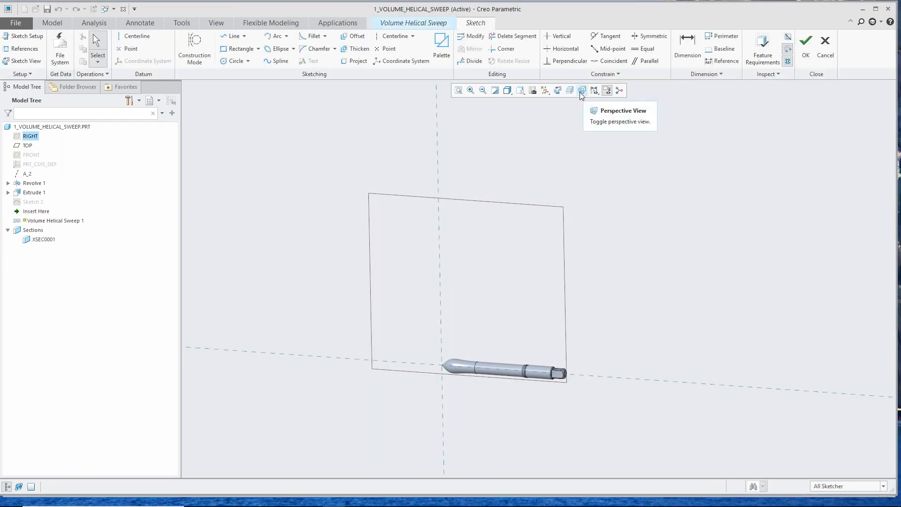
# Step: Sketch a horizontal line about 34.5 long, starting on the vertical reference about 18.5 above the tool's centre axis
pyautogui.click(557, 94)
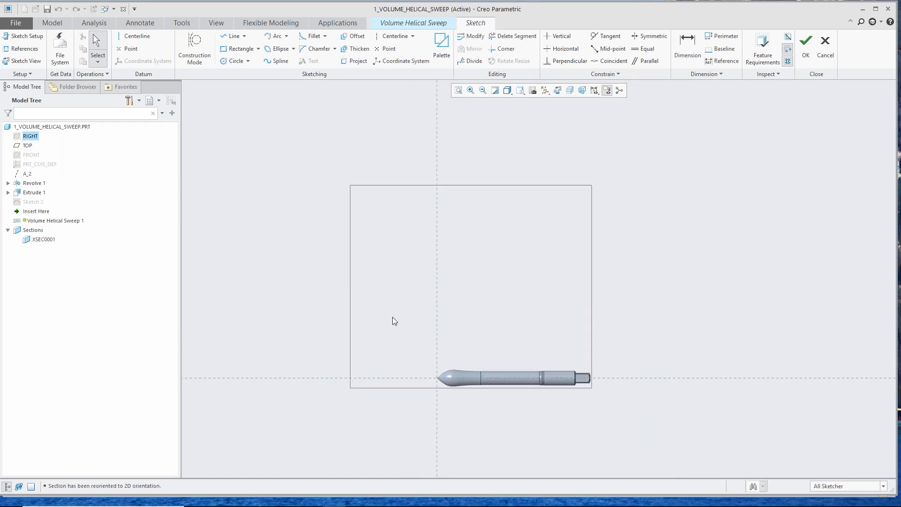
pyautogui.scroll(1, 505, 392)
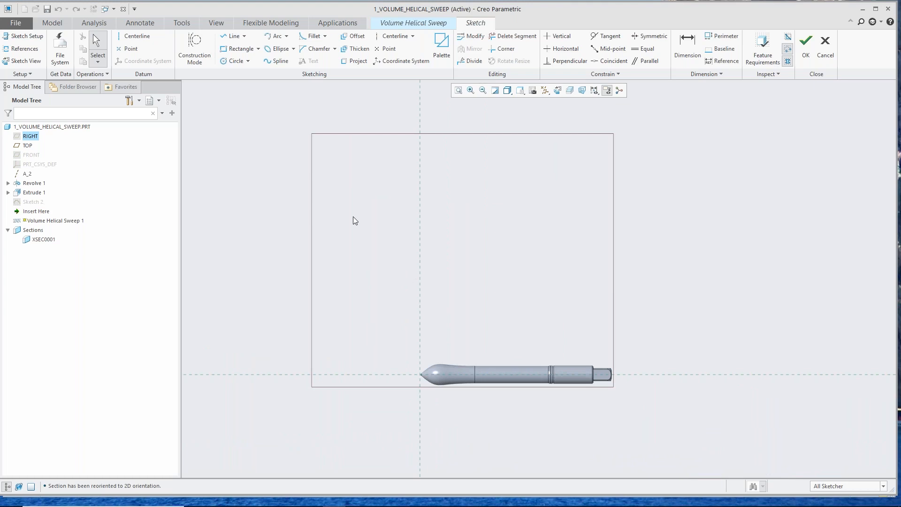
pyautogui.click(233, 37)
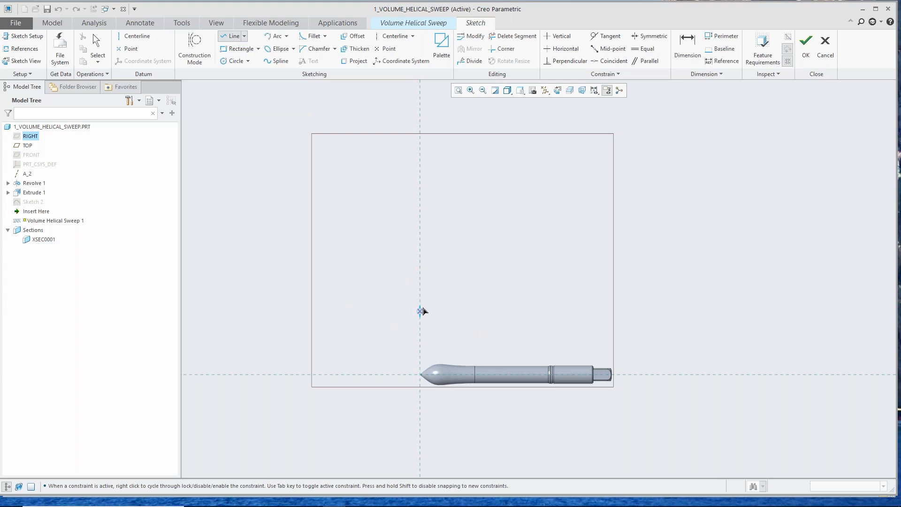
pyautogui.click(420, 303)
pyautogui.click(553, 303)
pyautogui.middleClick(507, 290)
pyautogui.middleClick(513, 277)
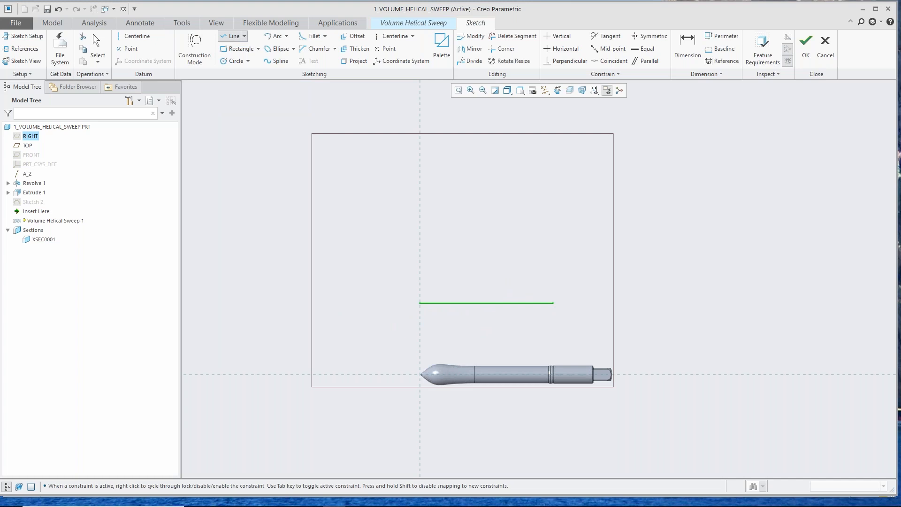
pyautogui.middleClick(450, 332)
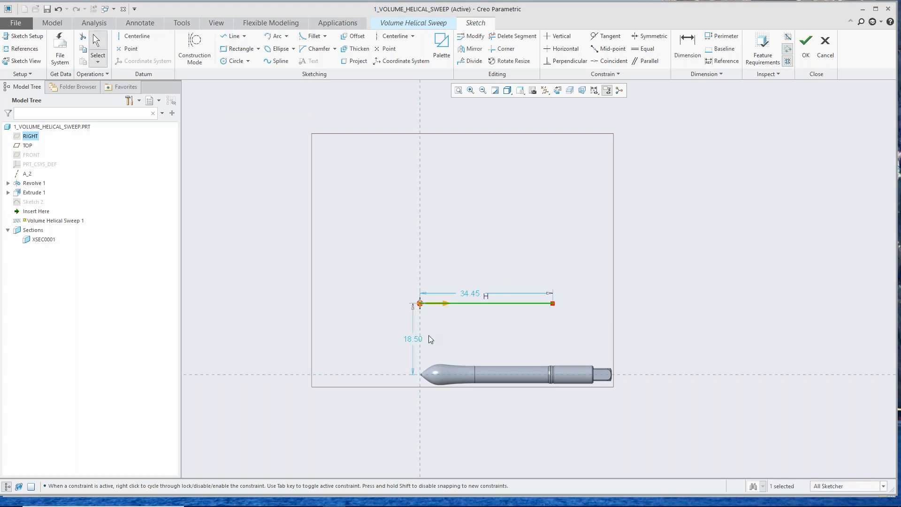
# Step: Set the line's distance from the horizontal reference to 20 and finish the profile sketch
pyautogui.doubleClick(408, 339)
pyautogui.write('20')
pyautogui.press('Return')
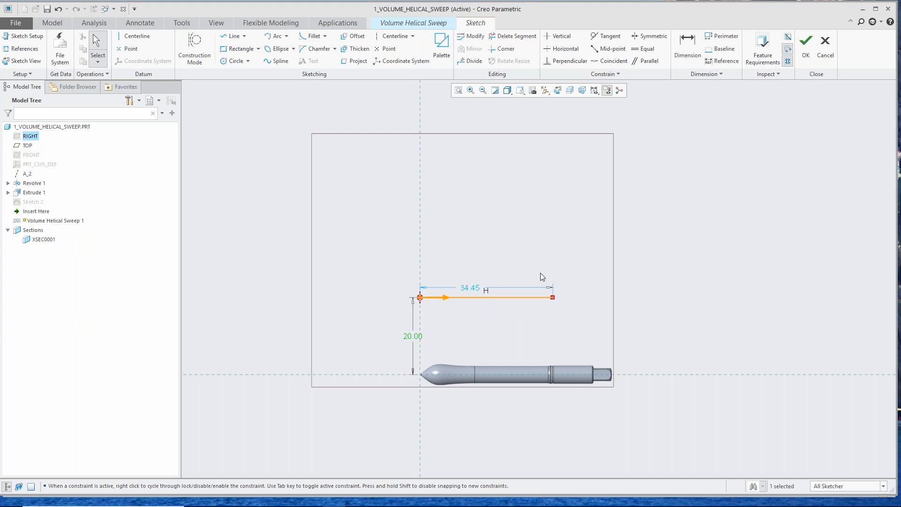
pyautogui.click(804, 45)
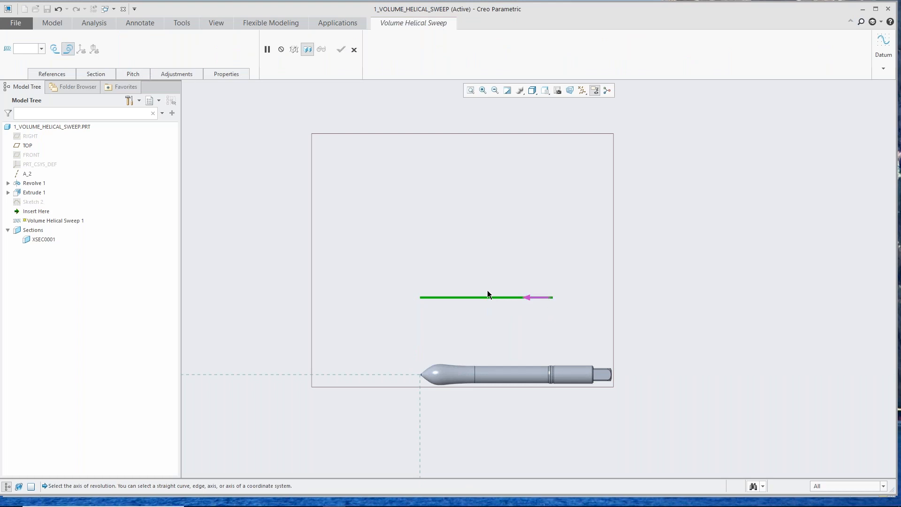
# Step: Flip the profile start point to the line's other end and assign displayed datum axis A_2 as the helix axis
pyautogui.click(527, 299)
pyautogui.click(51, 74)
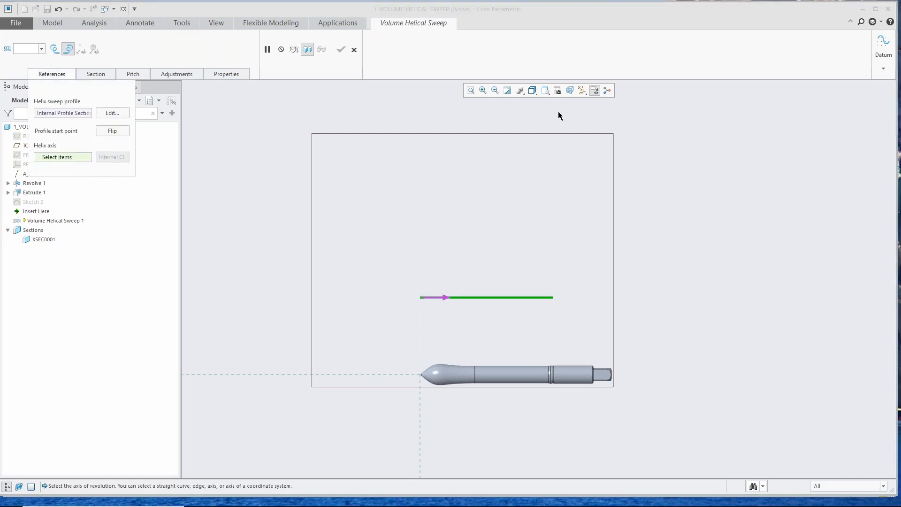
pyautogui.click(583, 91)
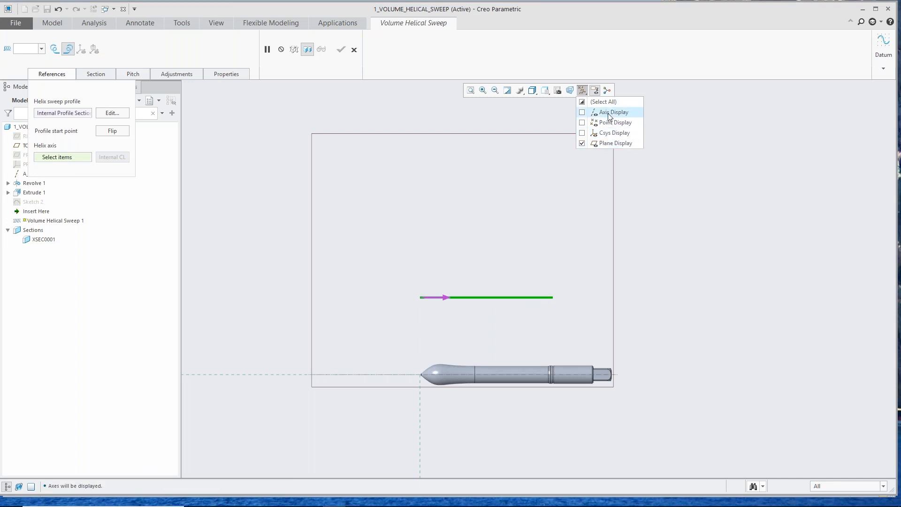
pyautogui.click(584, 89)
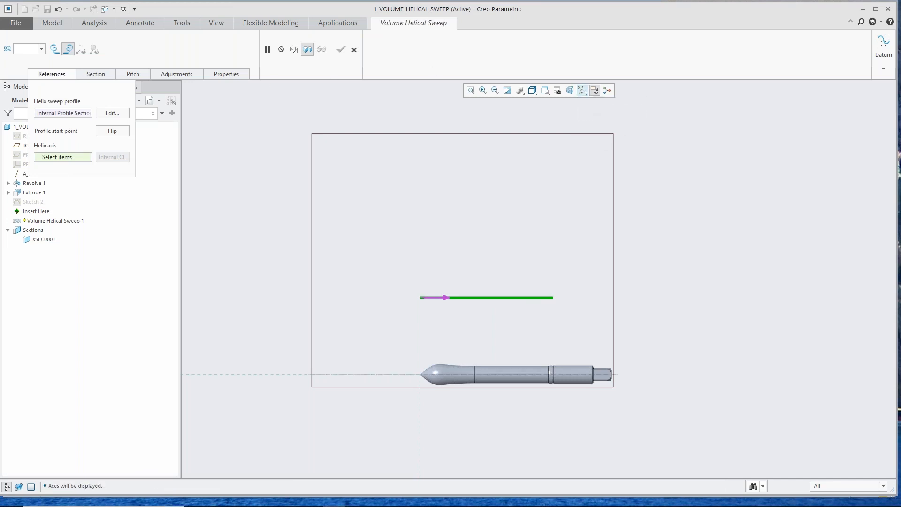
pyautogui.click(58, 157)
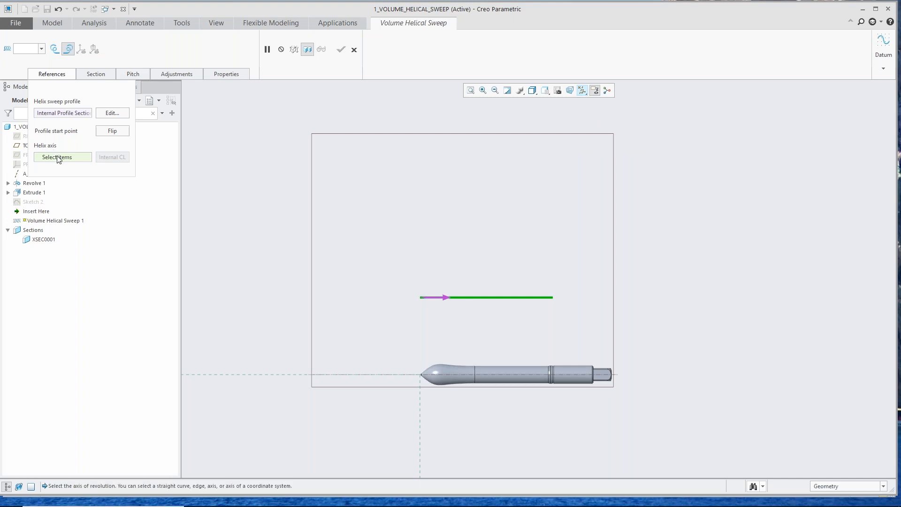
pyautogui.click(494, 373)
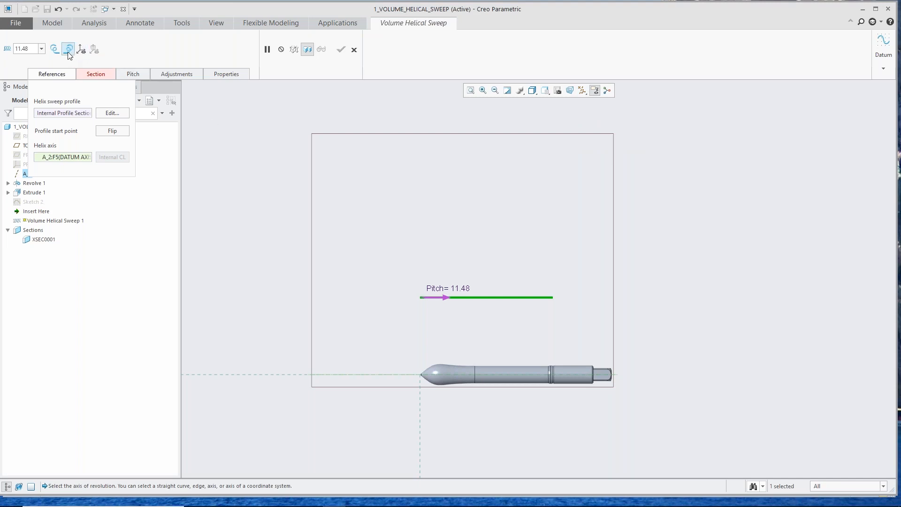
# Step: Switch the helix to the left-handed rule and display the 3D object's axes along it
pyautogui.click(54, 50)
pyautogui.click(81, 50)
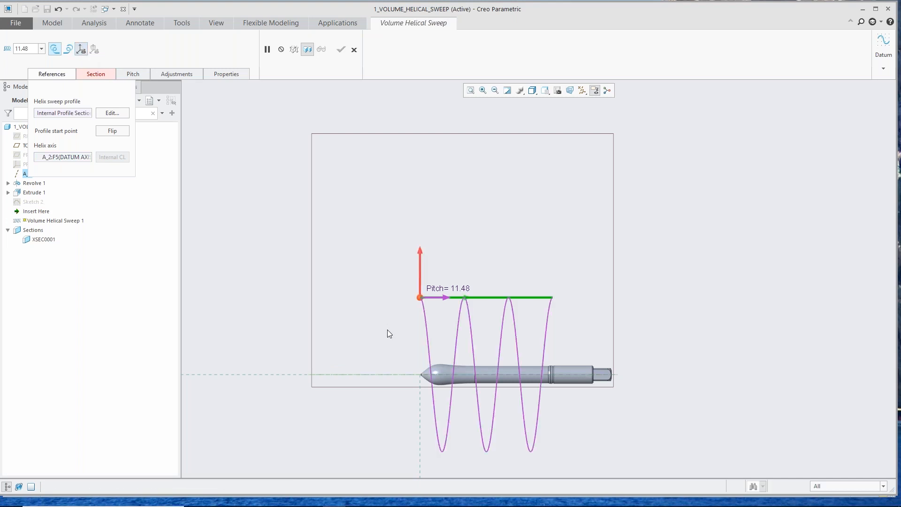
pyautogui.moveTo(388, 329)
pyautogui.mouseDown(button='middle')
pyautogui.moveTo(407, 329)
pyautogui.moveTo(398, 339)
pyautogui.mouseUp(button='middle')
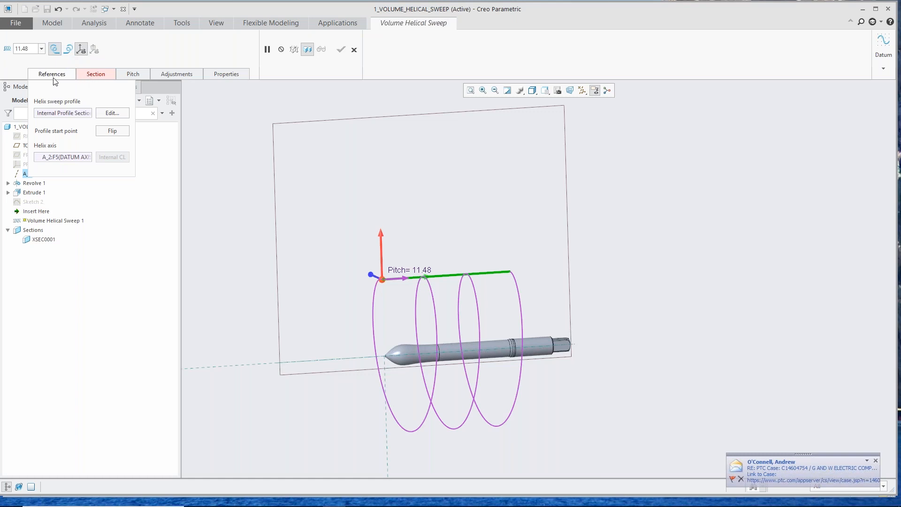
# Step: Open the sketched section of the revolved 3D object for creation and orient the sketch plane parallel to the screen
pyautogui.click(103, 74)
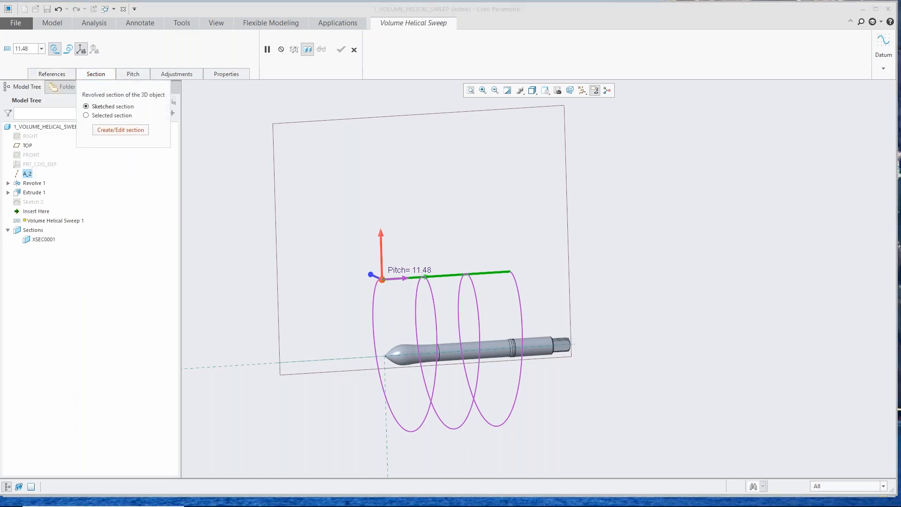
pyautogui.click(122, 131)
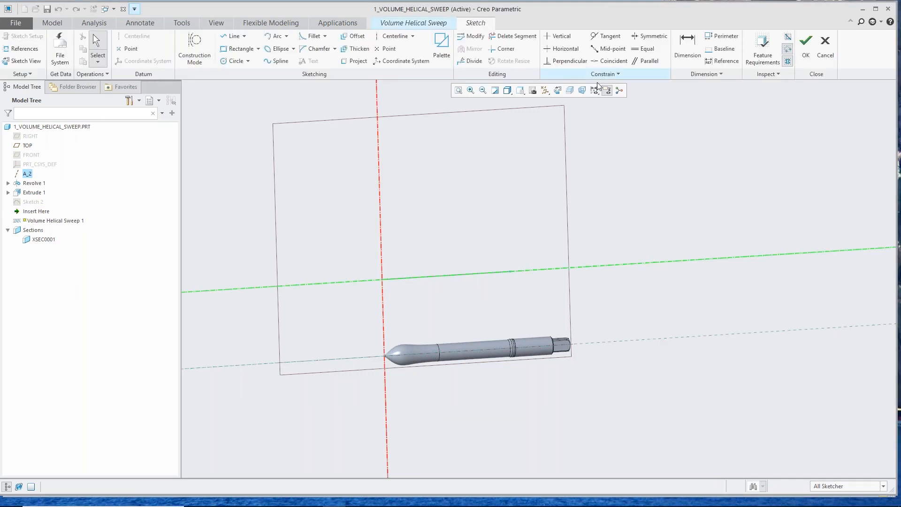
pyautogui.click(558, 90)
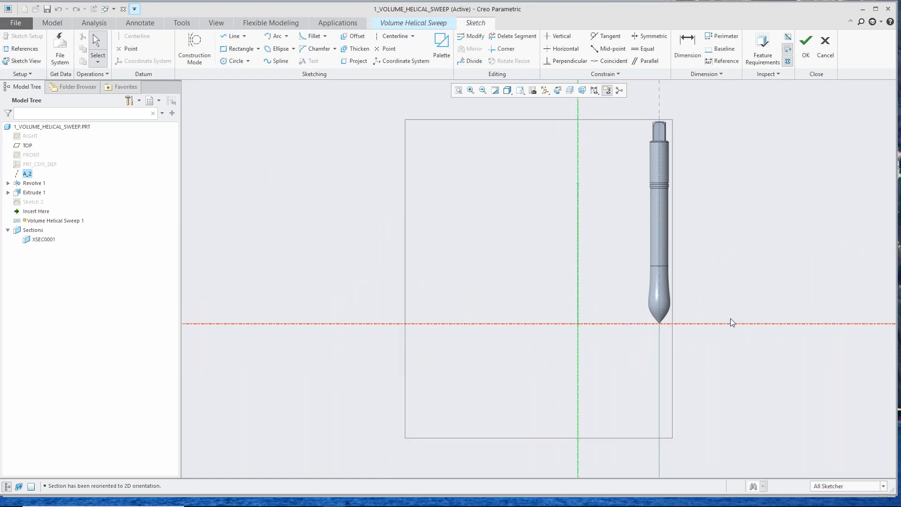
# Step: Sketch a rectangle about 18.5 long from the section origin, lying below the horizontal axis and extending toward the tool tip
pyautogui.scroll(3, 730, 318)
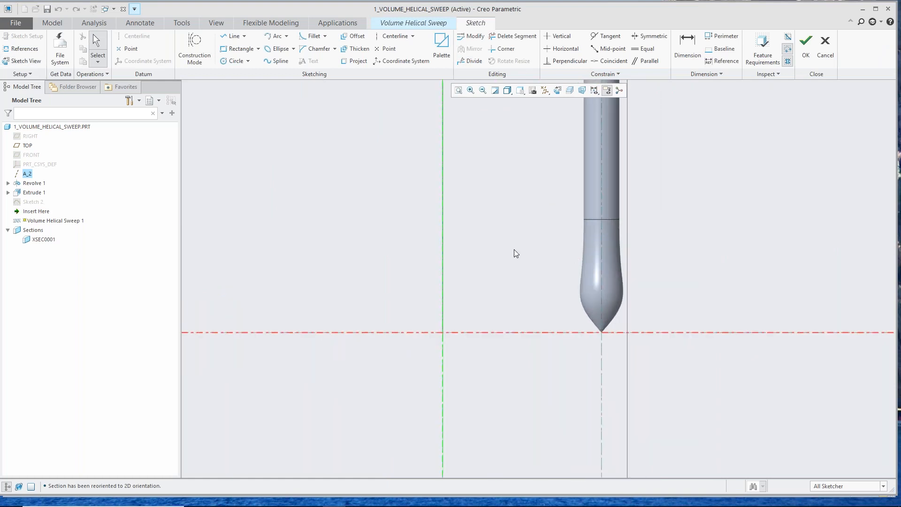
pyautogui.click(223, 50)
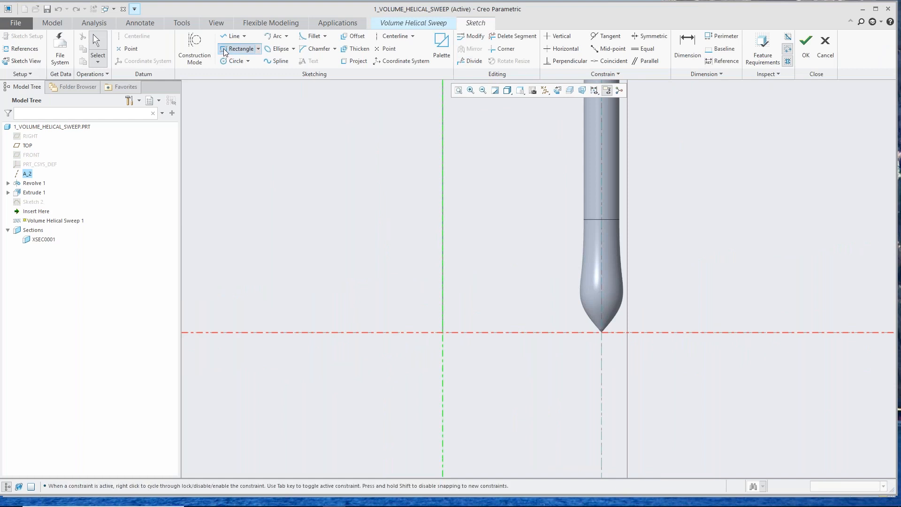
pyautogui.click(443, 332)
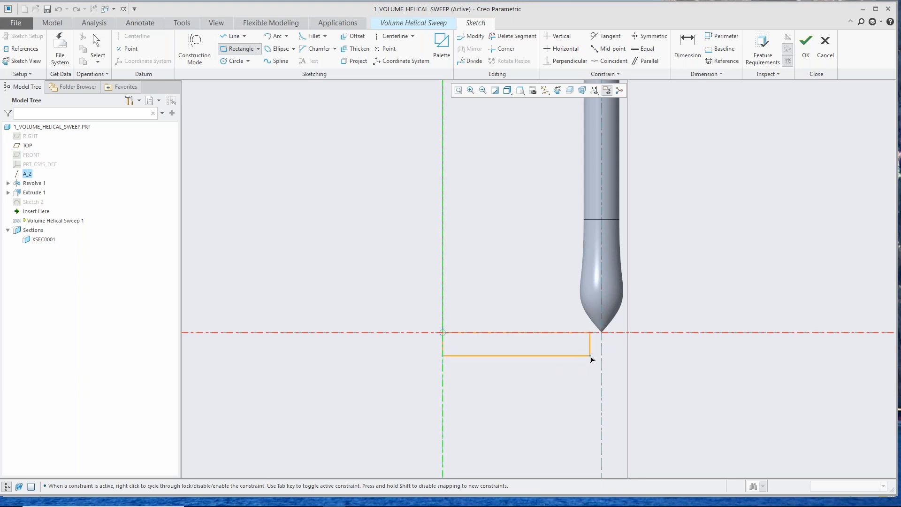
pyautogui.click(590, 356)
pyautogui.middleClick(578, 358)
# Step: Set the rectangle's height to 3
pyautogui.scroll(2, 599, 351)
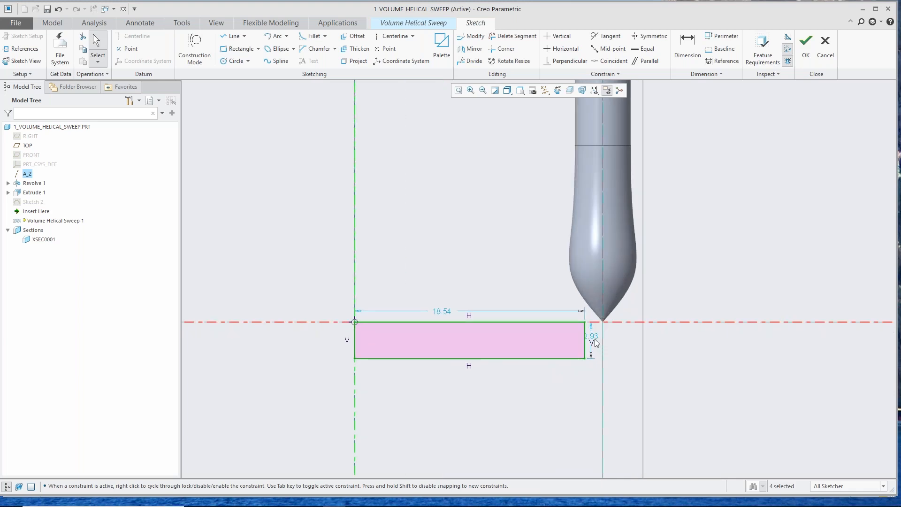
pyautogui.doubleClick(595, 337)
pyautogui.write('3')
pyautogui.press('Return')
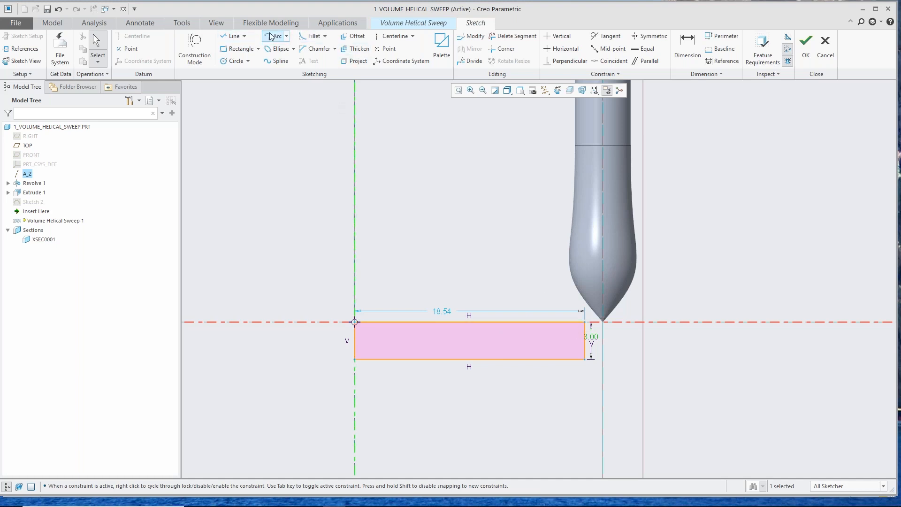
# Step: Add a three-tangent arc touching the top, bottom and right edges of the rectangle to round its end near the tool tip
pyautogui.click(286, 36)
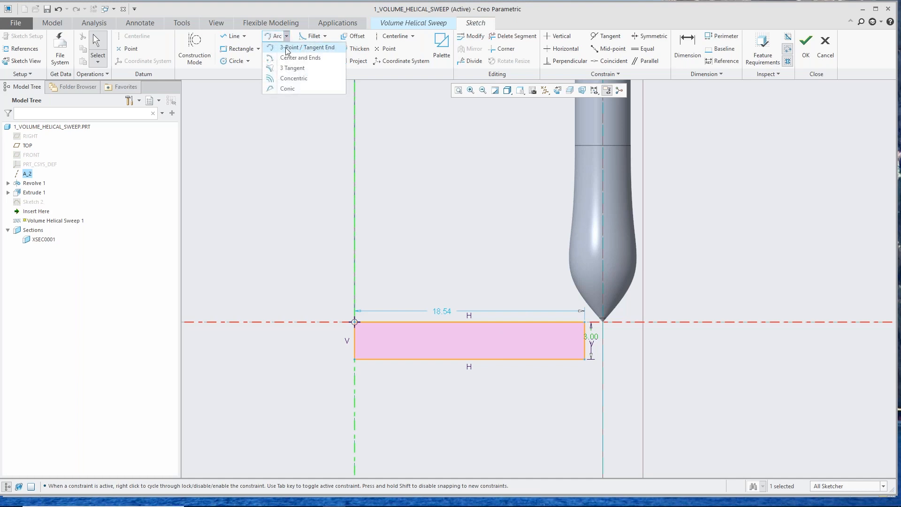
pyautogui.click(296, 68)
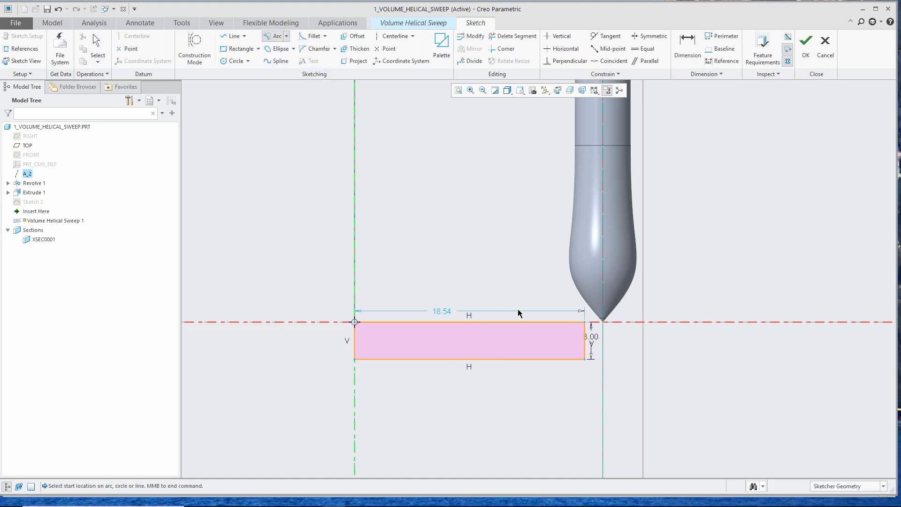
pyautogui.click(564, 322)
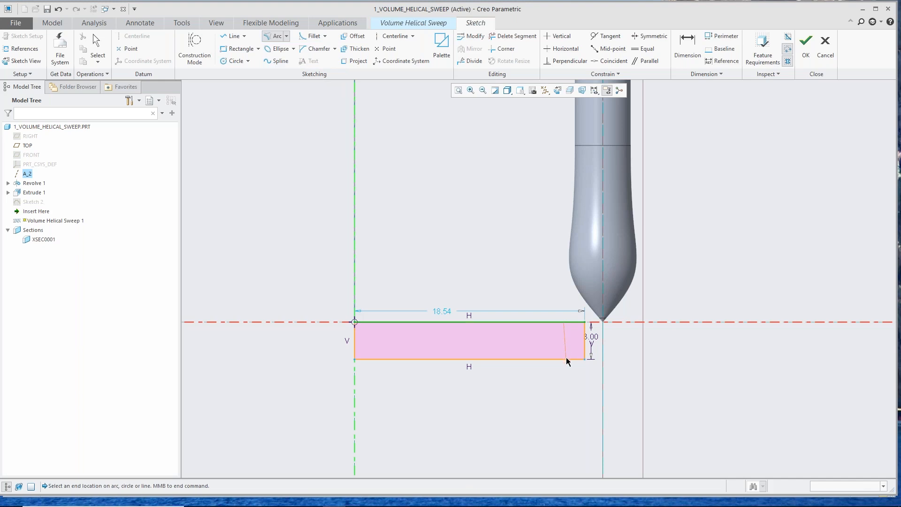
pyautogui.click(566, 361)
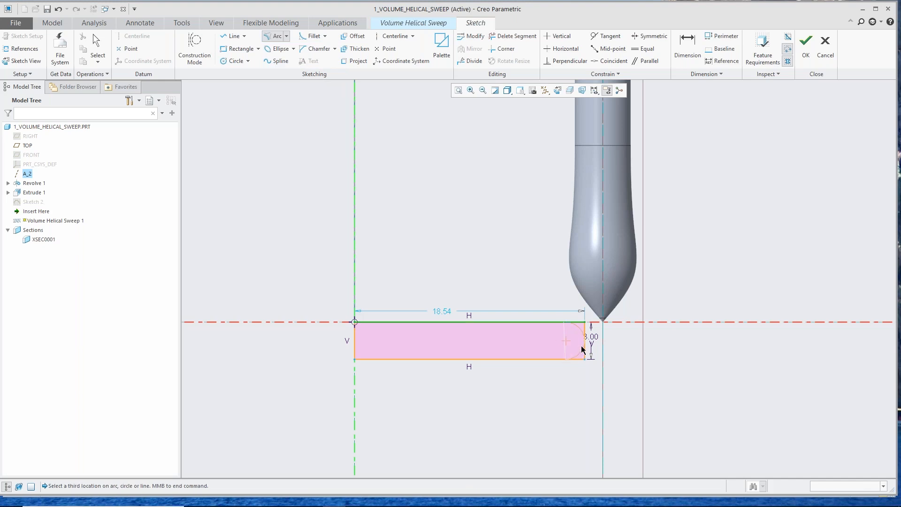
pyautogui.click(582, 350)
pyautogui.middleClick(582, 349)
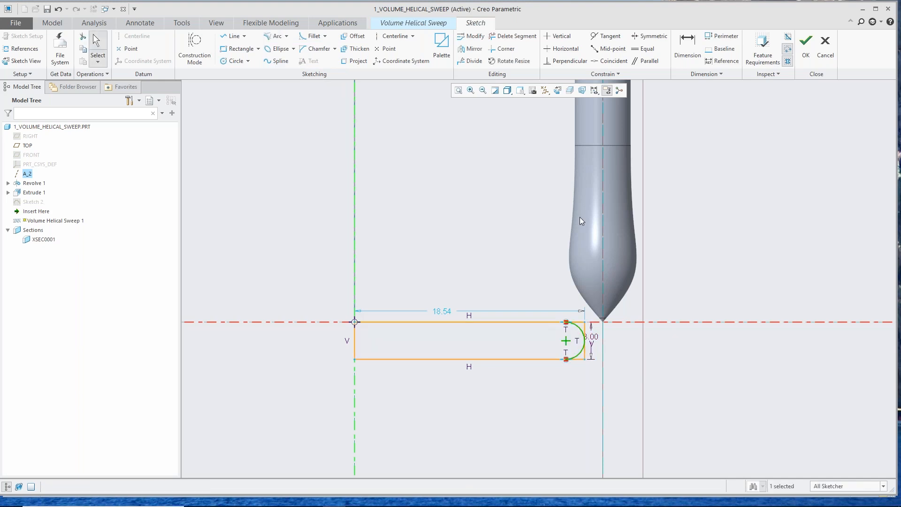
# Step: Trim the rectangle's corner segments outside the arc and finish the section sketch
pyautogui.click(516, 38)
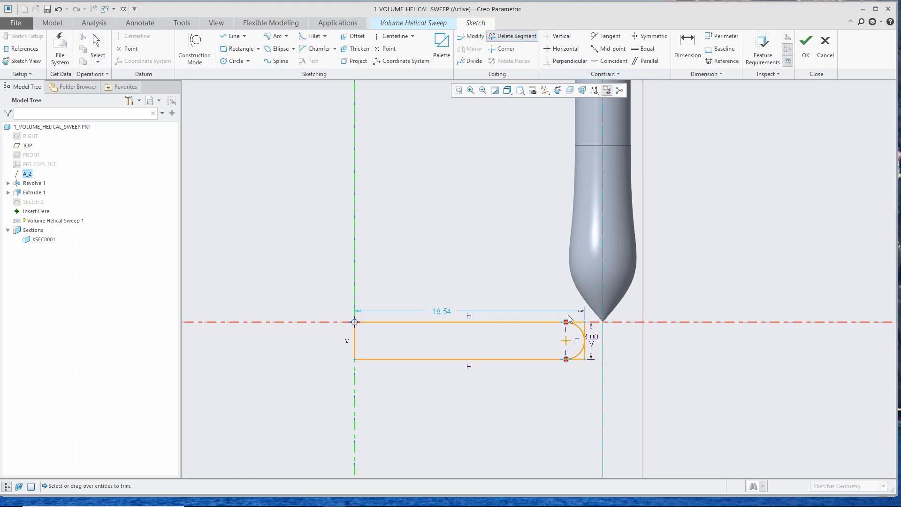
pyautogui.moveTo(578, 317); pyautogui.dragTo(589, 336)
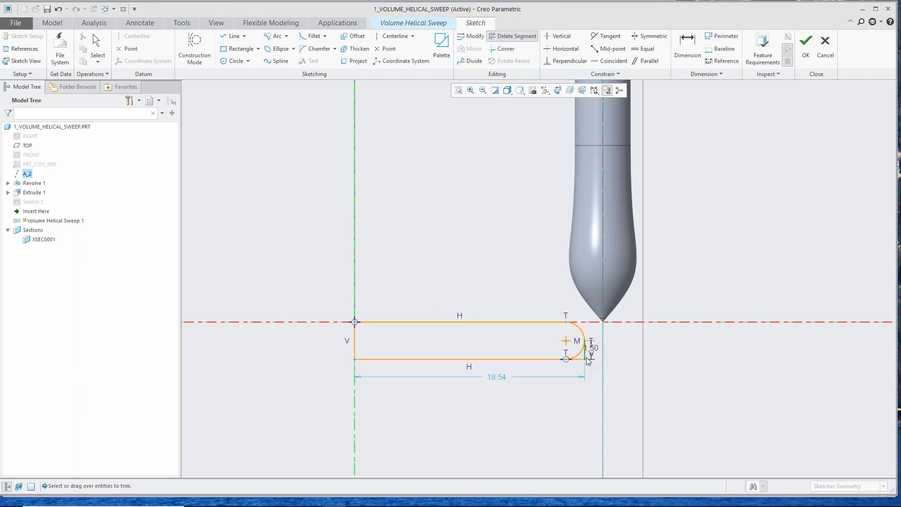
pyautogui.moveTo(580, 368); pyautogui.dragTo(577, 370)
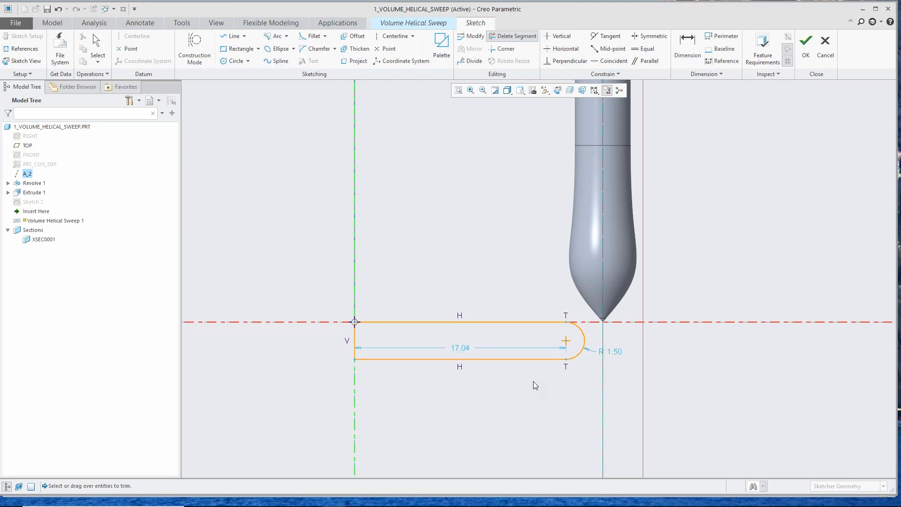
pyautogui.middleClick(488, 271)
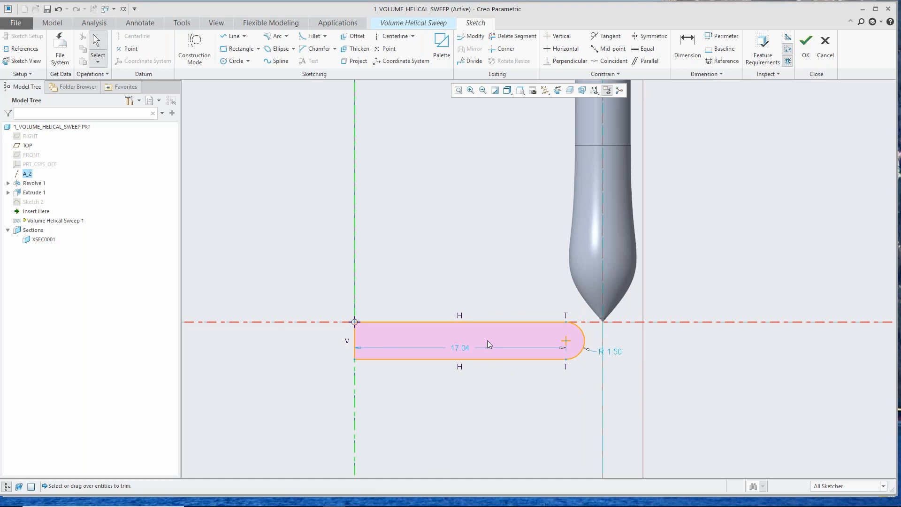
pyautogui.click(811, 44)
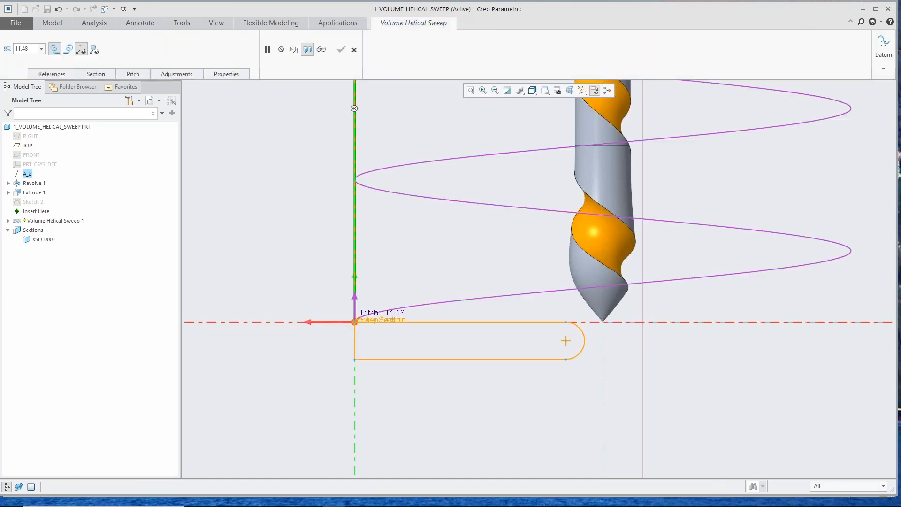
# Step: Turn off the display of the 3D object's axes along the helix
pyautogui.scroll(3, 472, 342)
pyautogui.moveTo(444, 300); pyautogui.dragTo(439, 262, button='middle')
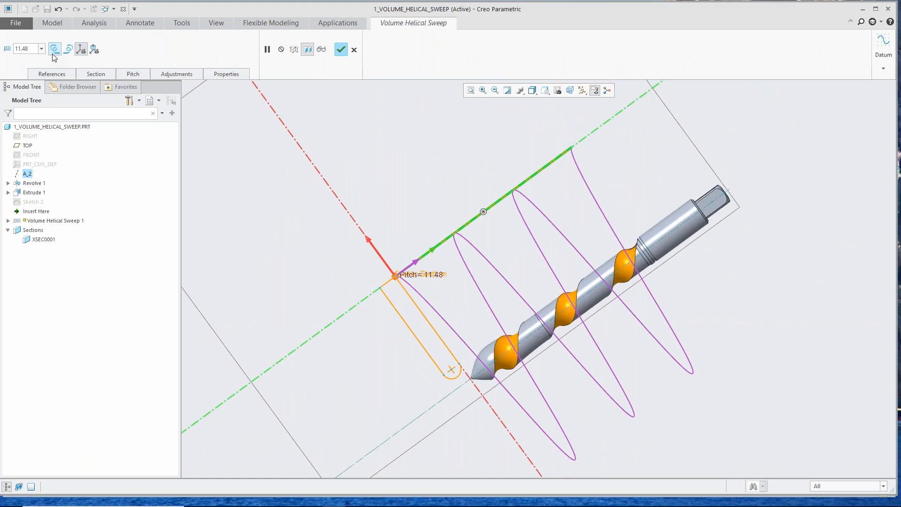
pyautogui.click(82, 51)
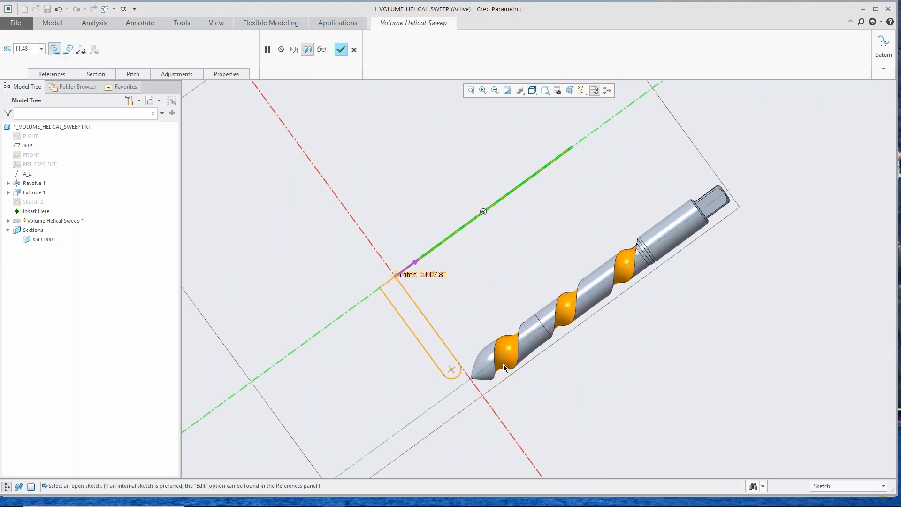
# Step: Set the helix pitch at the start point to 6
pyautogui.scroll(5, 495, 371)
pyautogui.moveTo(482, 351)
pyautogui.mouseDown(button='middle')
pyautogui.moveTo(428, 243)
pyautogui.moveTo(416, 263)
pyautogui.moveTo(436, 354)
pyautogui.moveTo(432, 382)
pyautogui.moveTo(400, 393)
pyautogui.mouseUp(button='middle')
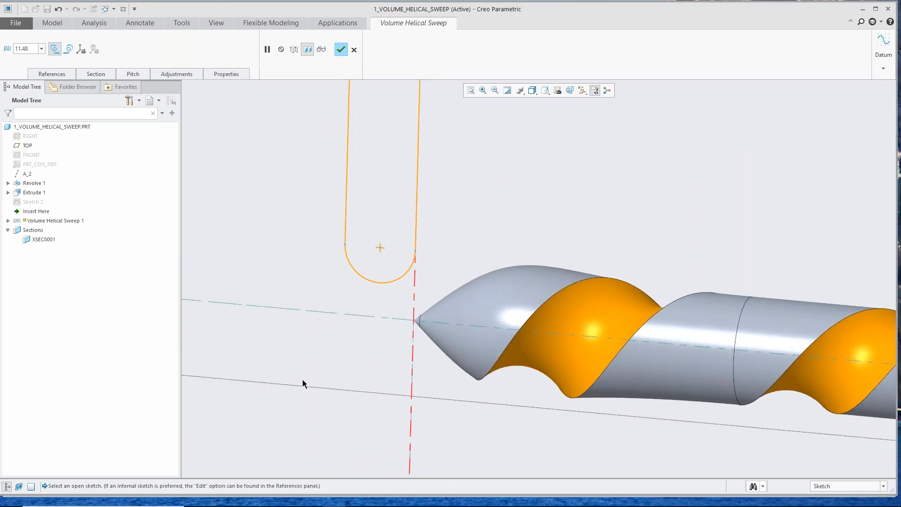
pyautogui.scroll(-3, 280, 378)
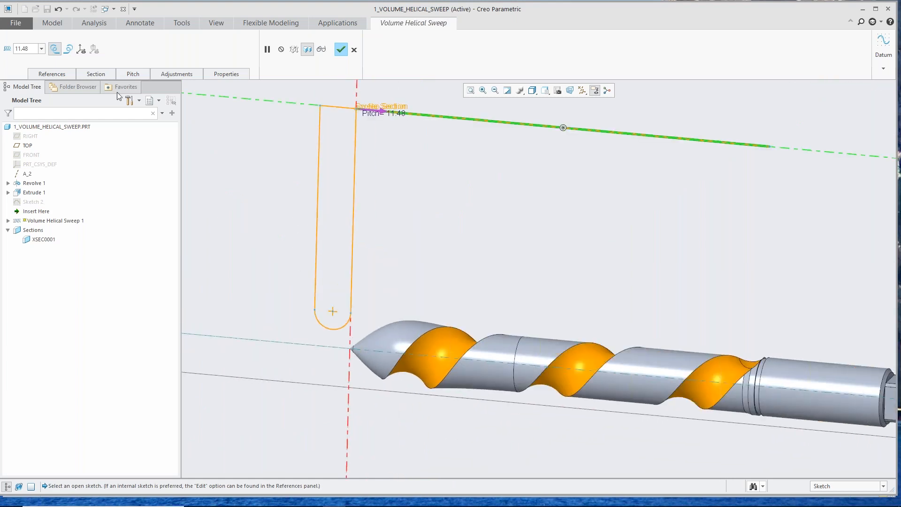
pyautogui.click(134, 72)
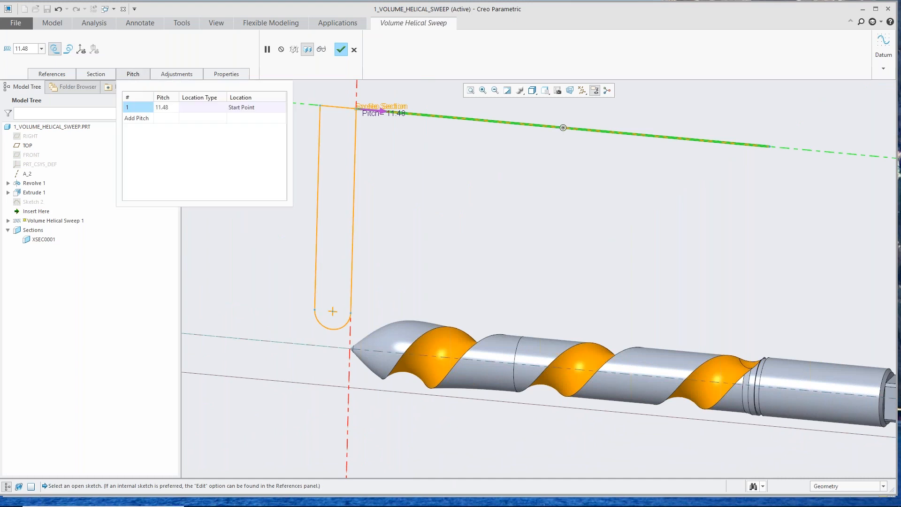
pyautogui.click(172, 110)
pyautogui.click(173, 110)
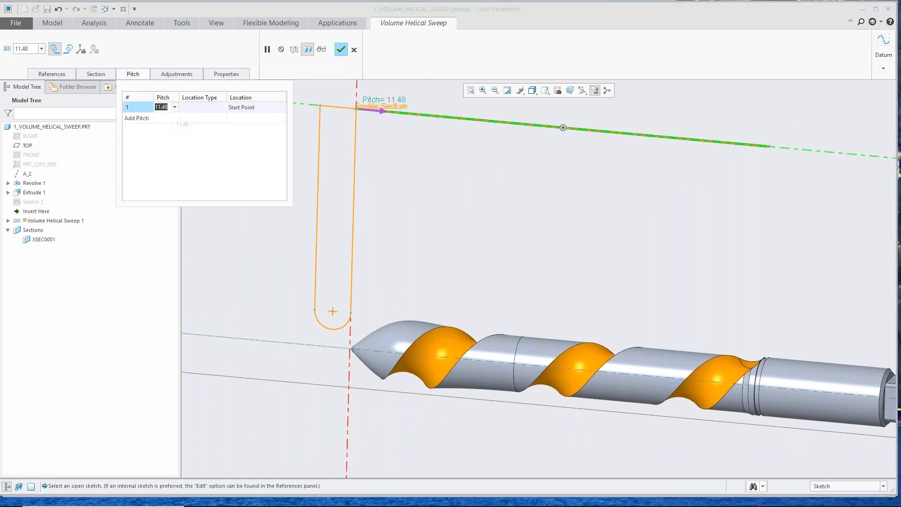
pyautogui.write('6')
pyautogui.press('Return')
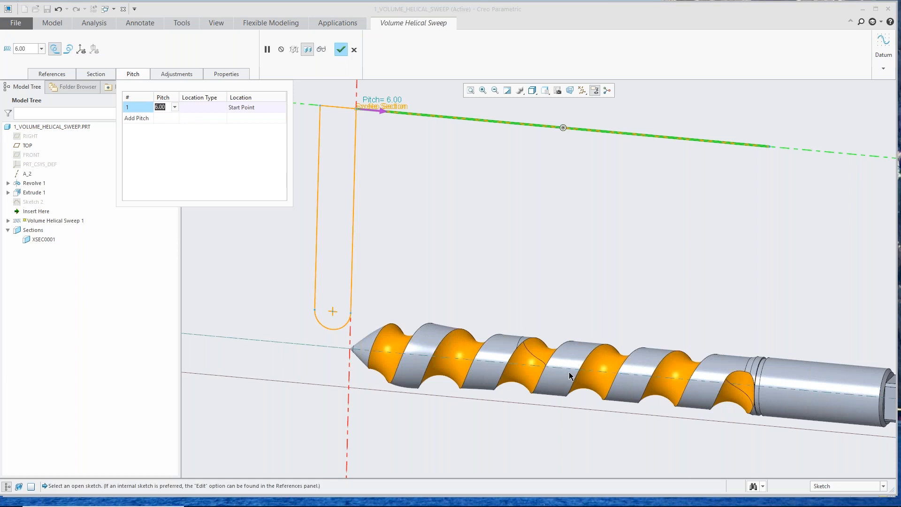
# Step: Accept the settings and complete the volume helical sweep feature
pyautogui.moveTo(570, 375)
pyautogui.mouseDown(button='middle')
pyautogui.moveTo(560, 317)
pyautogui.moveTo(584, 337)
pyautogui.moveTo(531, 289)
pyautogui.mouseUp(button='middle')
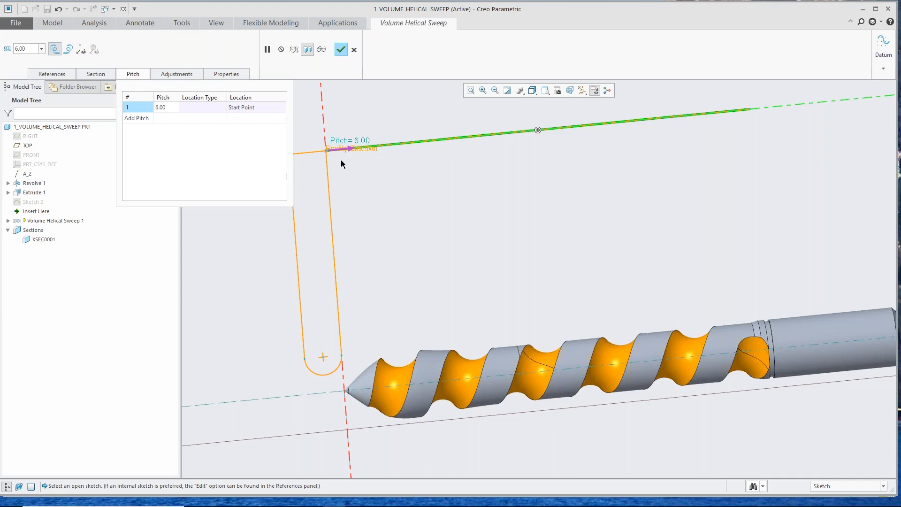
pyautogui.scroll(-4, 530, 454)
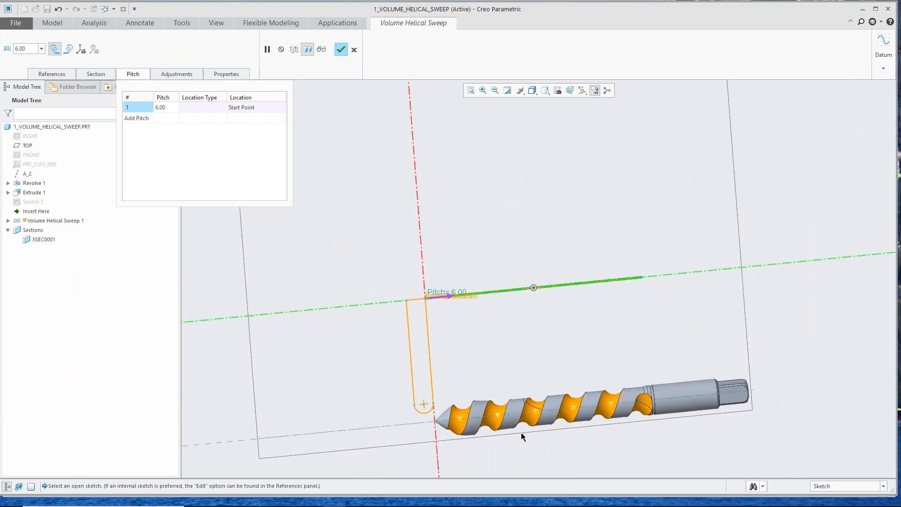
pyautogui.click(341, 50)
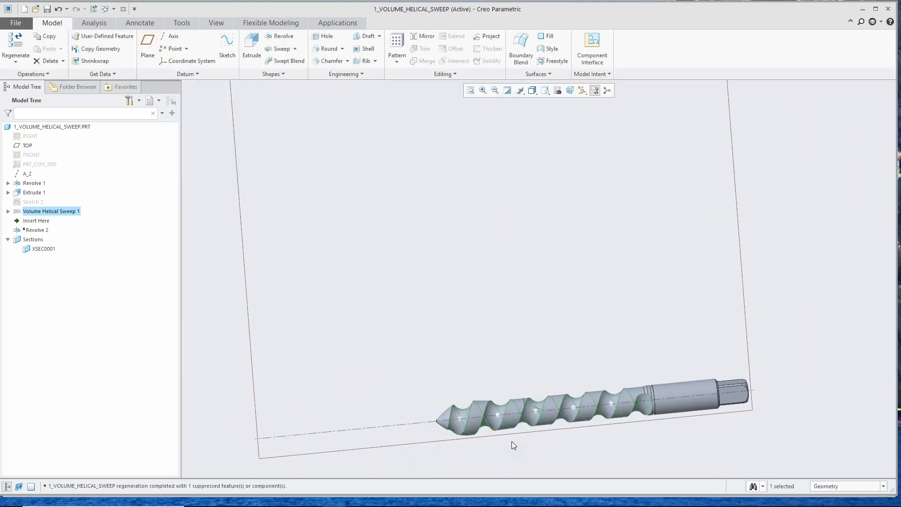
pyautogui.scroll(-5, 511, 437)
pyautogui.moveTo(495, 399)
pyautogui.mouseDown(button='middle')
pyautogui.moveTo(539, 410)
pyautogui.moveTo(497, 402)
pyautogui.moveTo(458, 334)
pyautogui.mouseUp(button='middle')
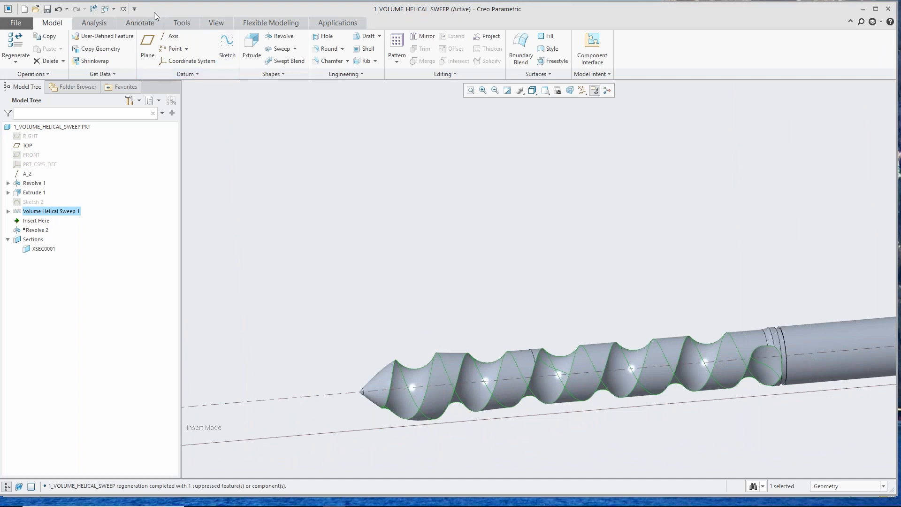
# Step: Close the tool part and open 2_rounds_chamfer_draft.prt from the Creo5 folder
pyautogui.click(123, 9)
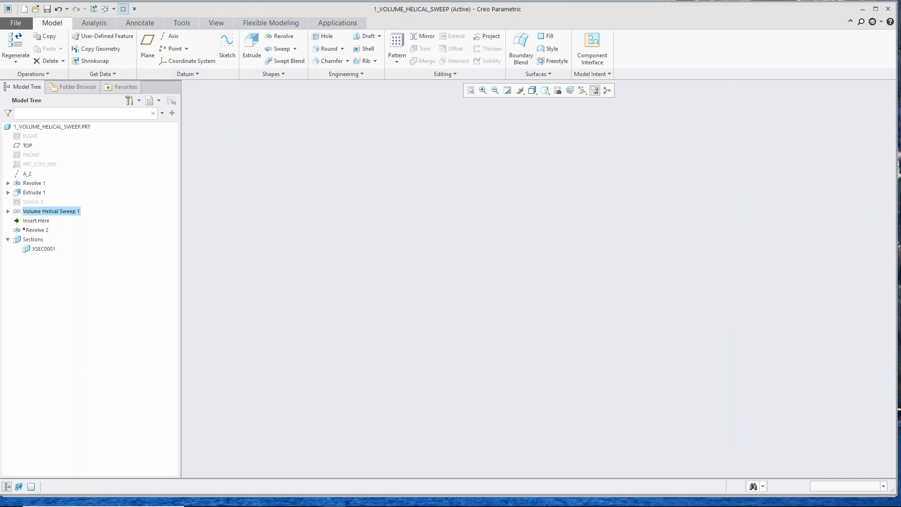
pyautogui.click(28, 44)
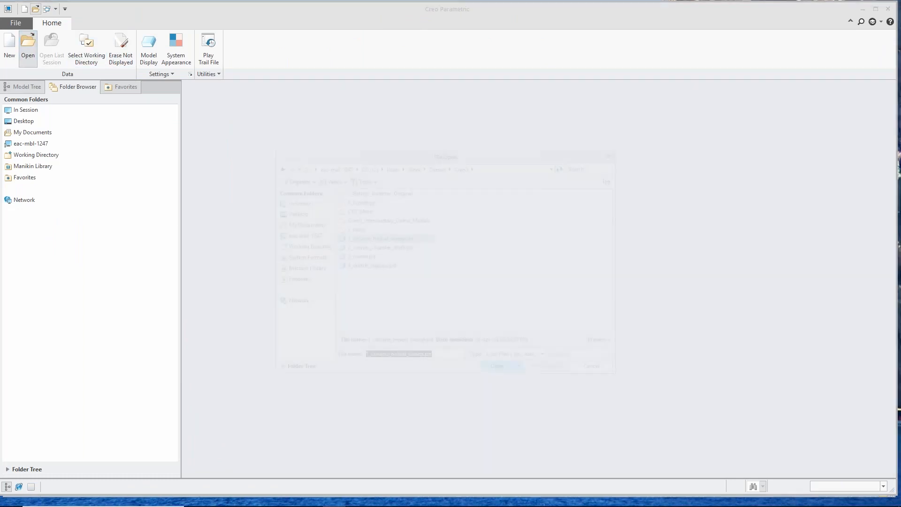
pyautogui.doubleClick(363, 246)
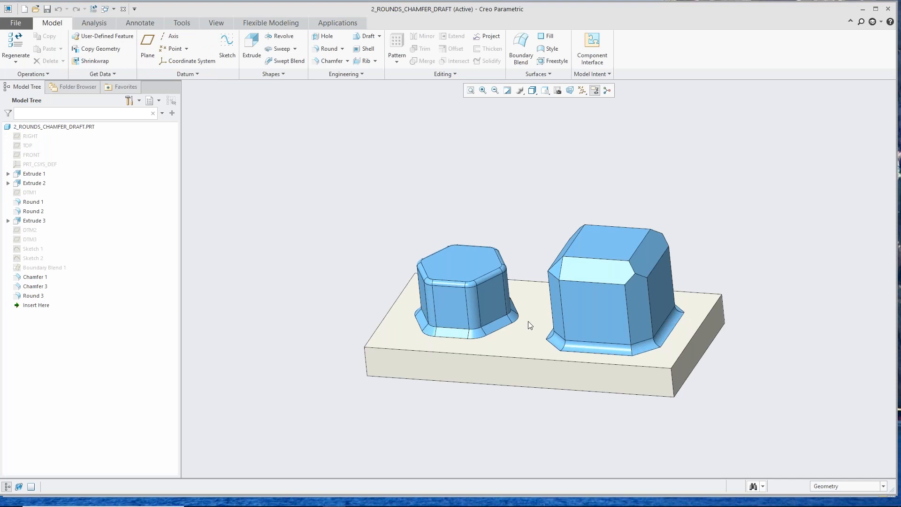
# Step: Start a Draft feature and select two adjacent flat side faces of the smaller hexagonal boss as draft surfaces
pyautogui.scroll(5, 528, 324)
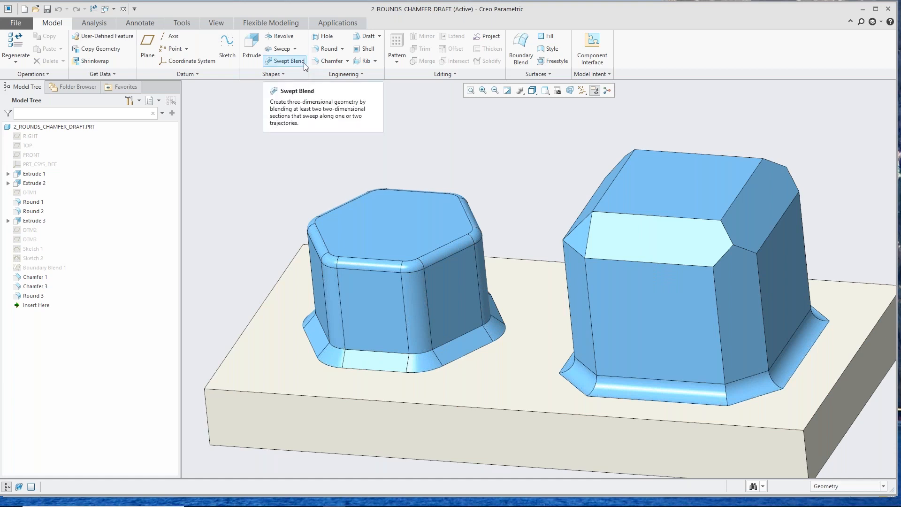
pyautogui.click(368, 37)
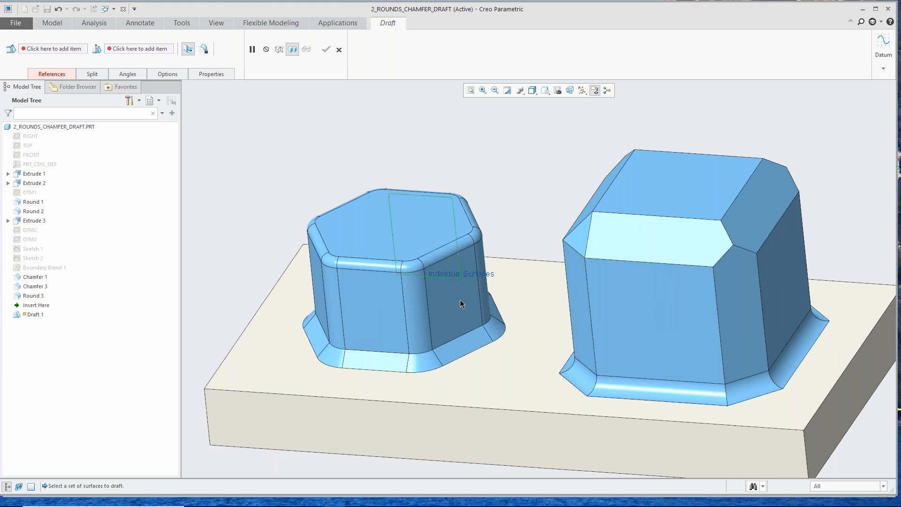
pyautogui.click(382, 294)
pyautogui.rightClick(382, 294)
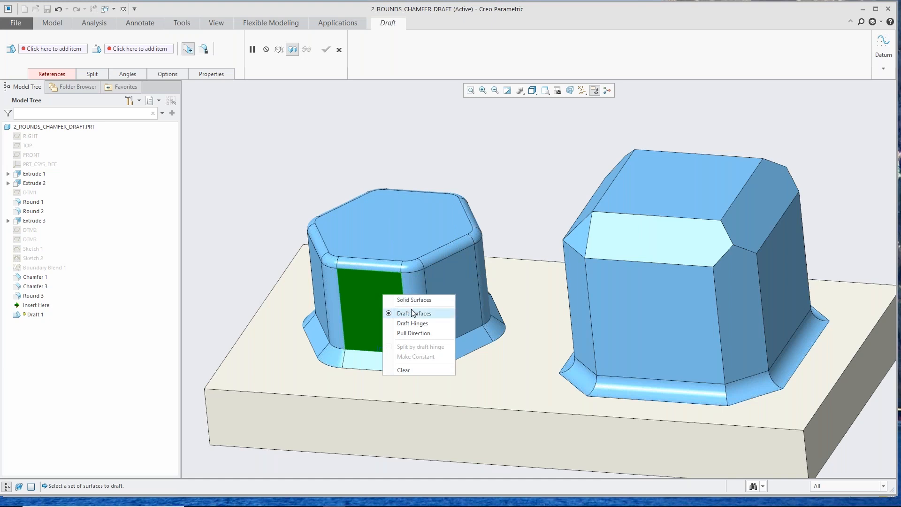
pyautogui.click(449, 281)
pyautogui.keyDown('ctrl'); pyautogui.click(452, 287); pyautogui.keyUp('ctrl')
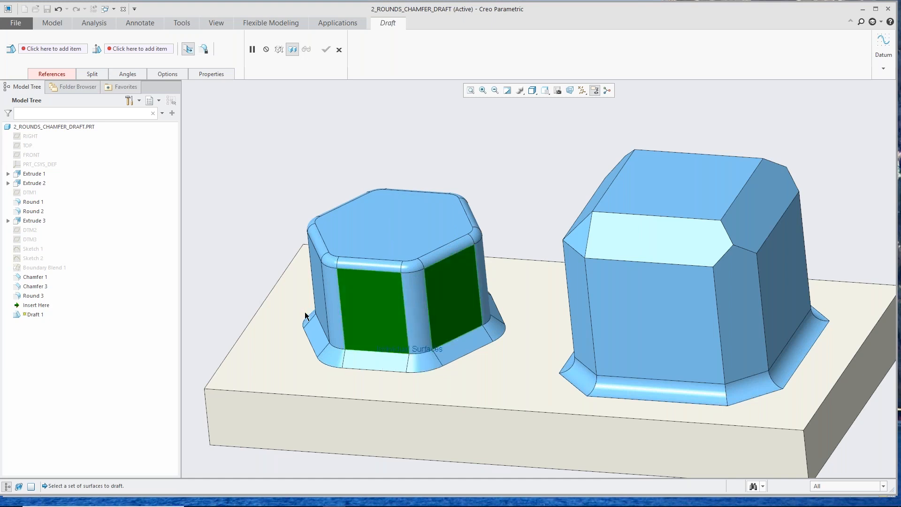
# Step: Add the remaining flat side faces of the smaller hexagonal boss to the draft surfaces
pyautogui.moveTo(306, 315); pyautogui.dragTo(379, 334, button='middle')
pyautogui.scroll(1, 379, 333)
pyautogui.keyDown('ctrl'); pyautogui.click(369, 308); pyautogui.keyUp('ctrl')
pyautogui.keyDown('ctrl'); pyautogui.click(328, 272); pyautogui.keyUp('ctrl')
pyautogui.moveTo(328, 271)
pyautogui.mouseDown(button='middle')
pyautogui.moveTo(346, 281)
pyautogui.moveTo(361, 335)
pyautogui.moveTo(342, 275)
pyautogui.mouseUp(button='middle')
pyautogui.keyDown('ctrl'); pyautogui.click(345, 276); pyautogui.keyUp('ctrl')
pyautogui.scroll(-5, 361, 268)
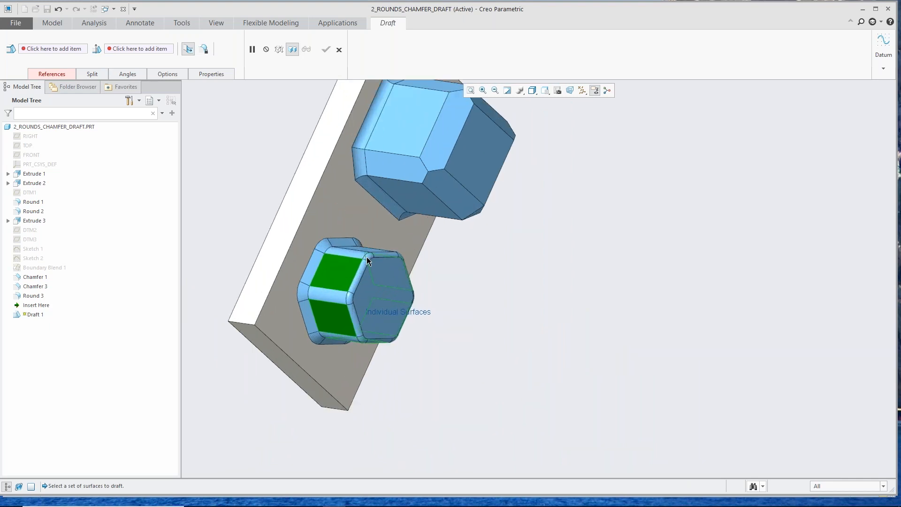
# Step: Define the top face of the smaller hexagonal boss as the draft hinge
pyautogui.moveTo(380, 324); pyautogui.dragTo(311, 257, button='middle')
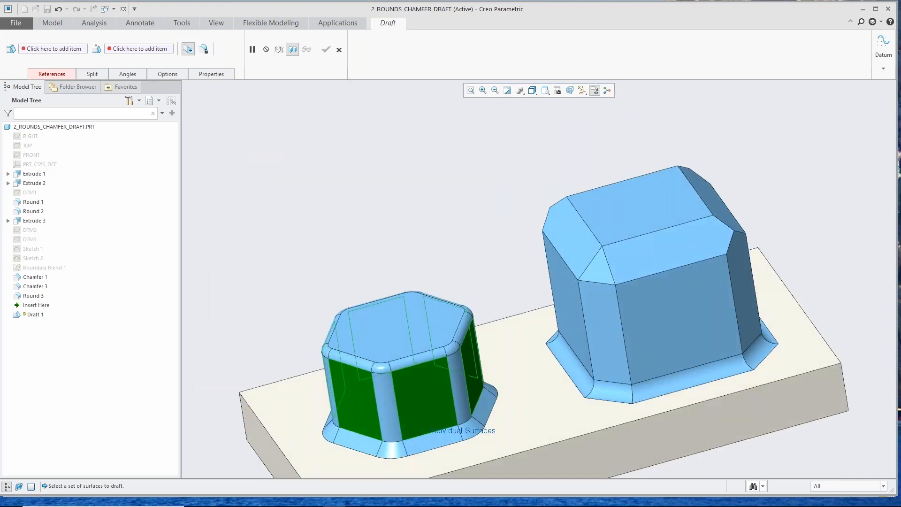
pyautogui.rightClick(314, 235)
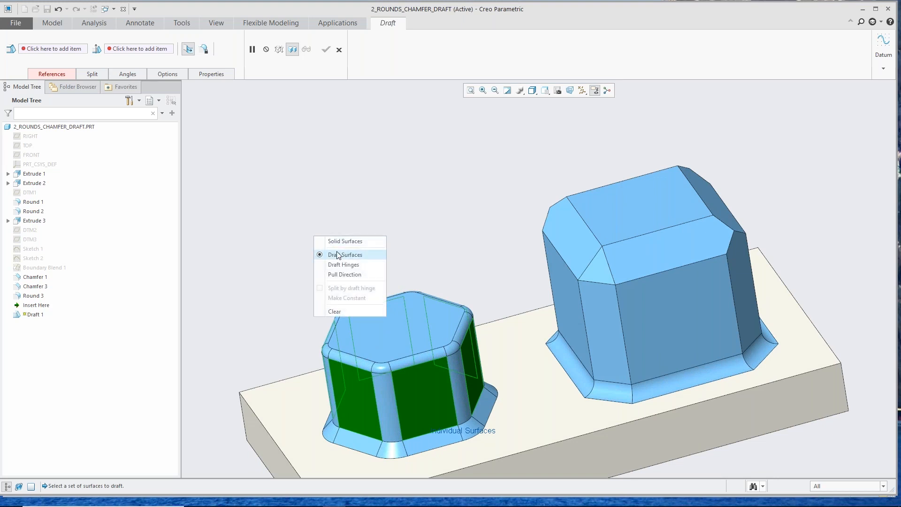
pyautogui.click(345, 265)
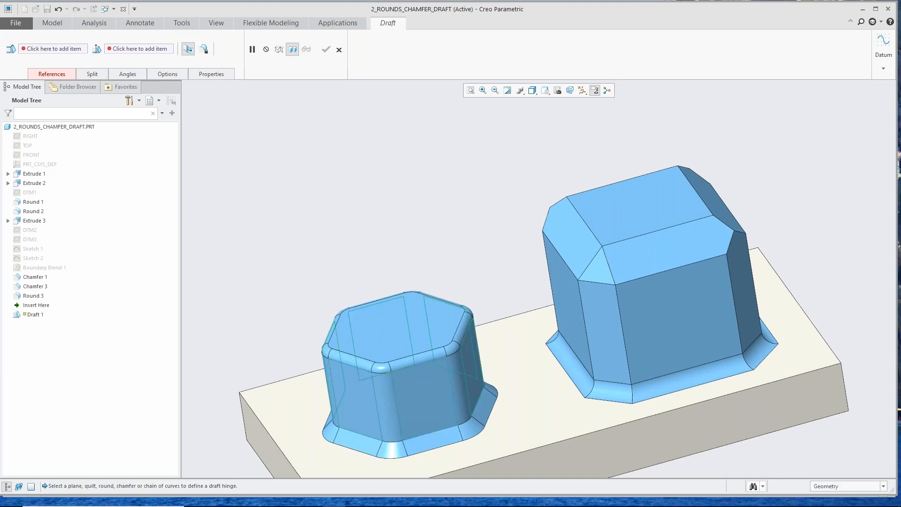
pyautogui.click(382, 335)
pyautogui.scroll(4, 332, 246)
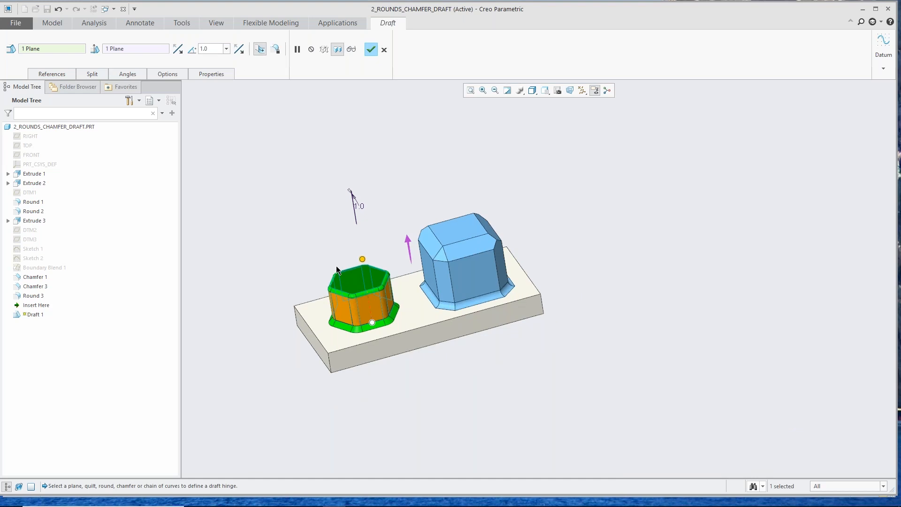
pyautogui.scroll(-3, 360, 271)
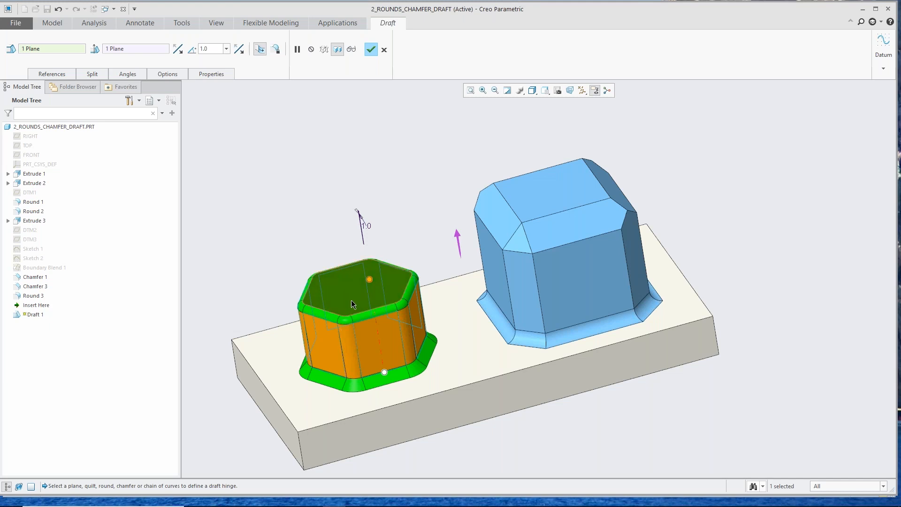
pyautogui.moveTo(404, 333); pyautogui.dragTo(359, 331, button='middle')
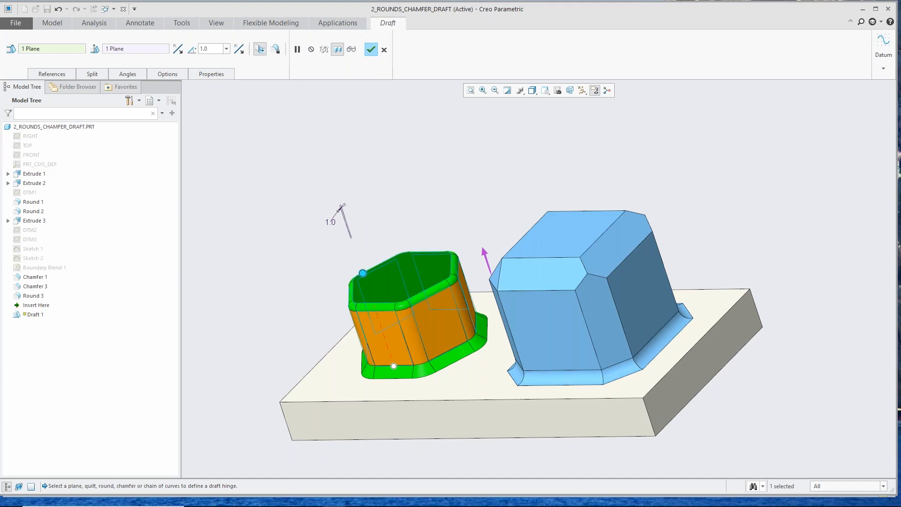
# Step: Set the draft angle of the smaller hexagonal boss to 14 degrees and complete the Draft feature
pyautogui.click(366, 276)
pyautogui.moveTo(370, 273); pyautogui.dragTo(372, 277)
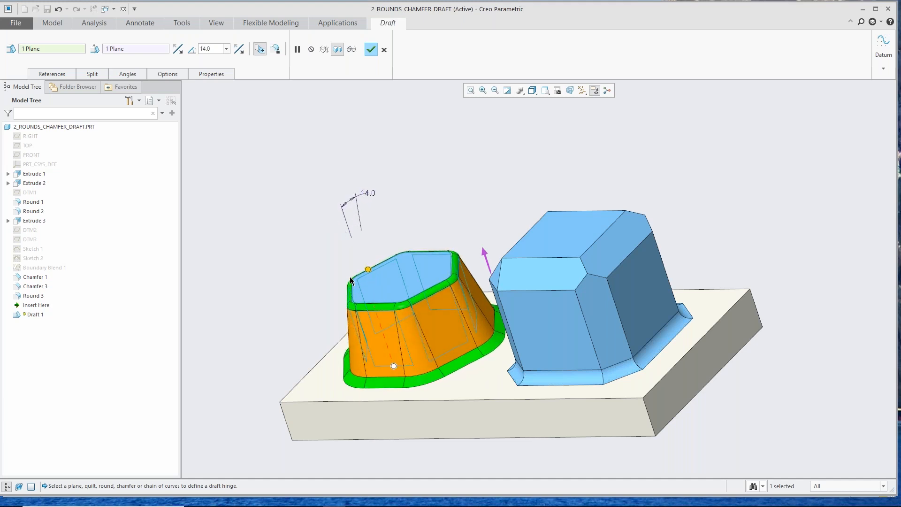
pyautogui.middleClick(311, 277)
pyautogui.click(287, 278)
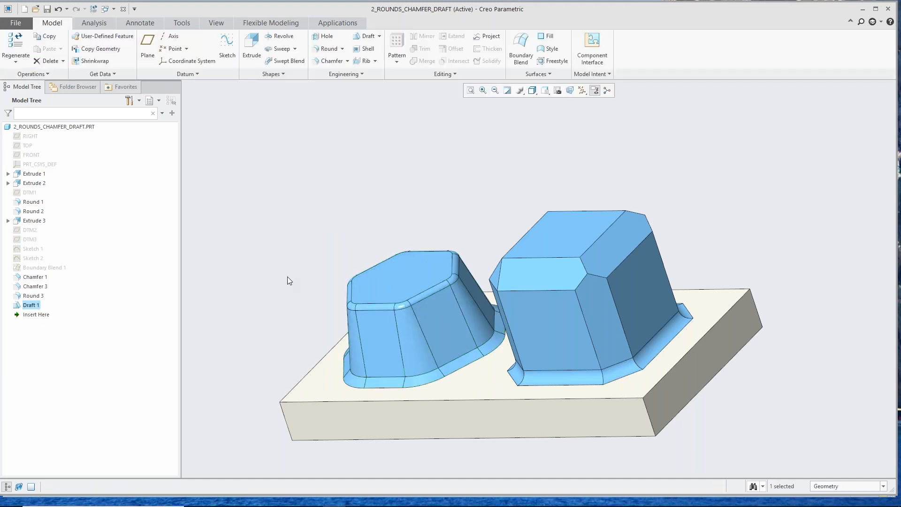
# Step: Start a second Draft feature and select the first flat side faces of the larger chamfered boss as draft surfaces
pyautogui.moveTo(297, 286); pyautogui.dragTo(463, 318, button='middle')
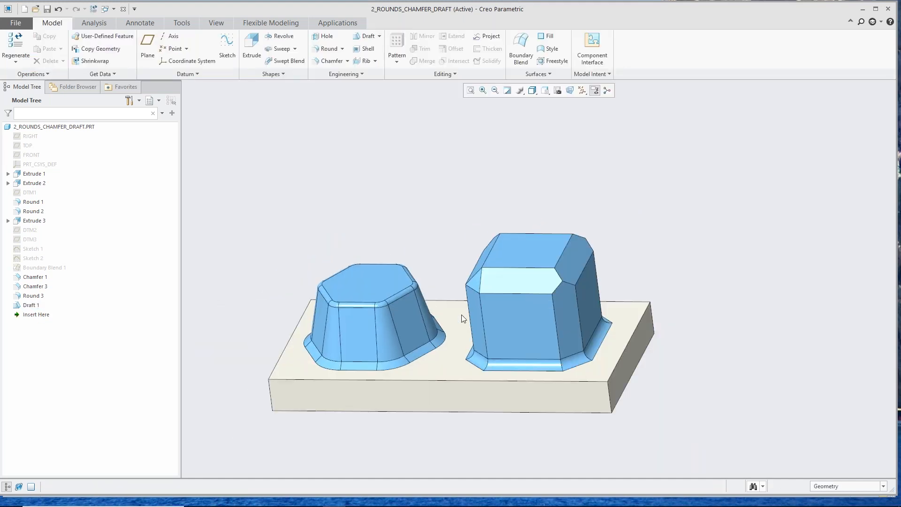
pyautogui.rightClick(510, 313)
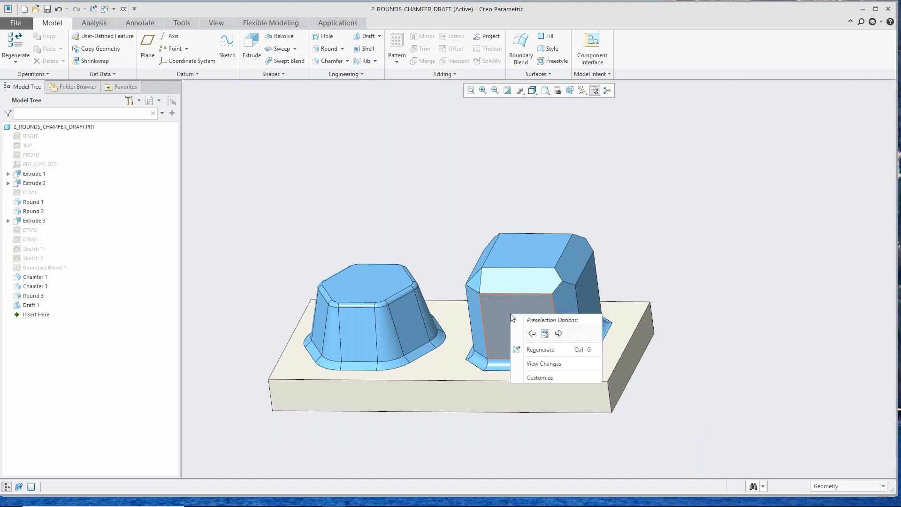
pyautogui.click(412, 168)
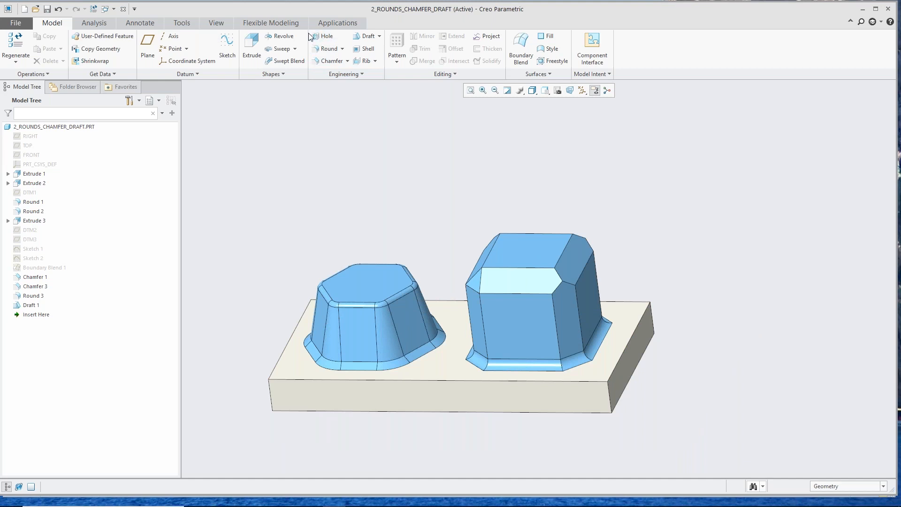
pyautogui.click(366, 36)
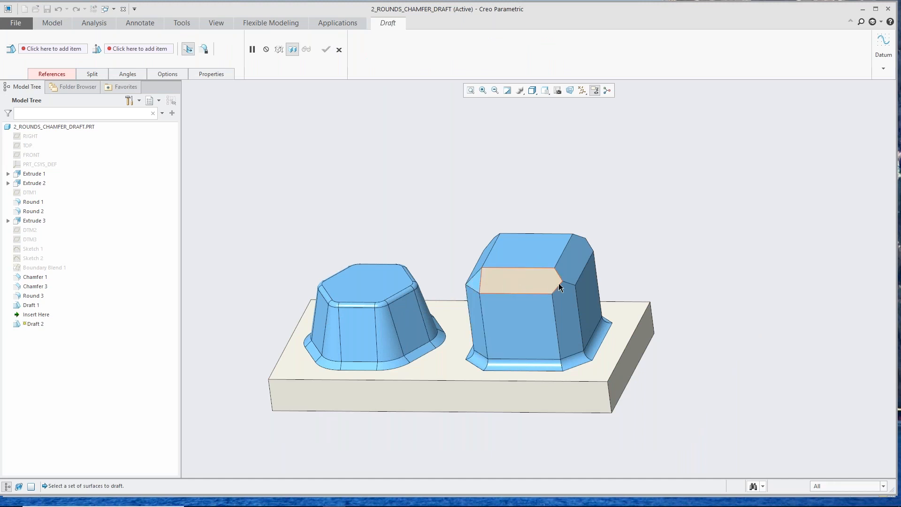
pyautogui.rightClick(525, 318)
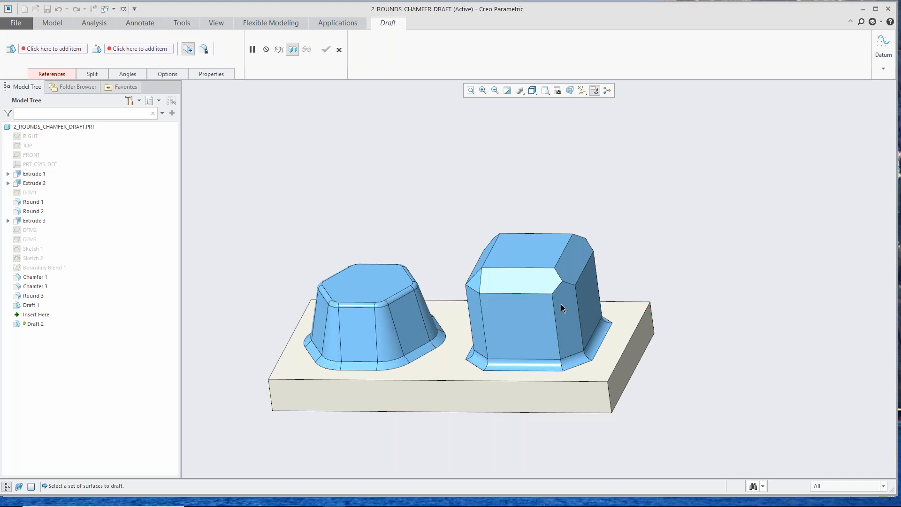
pyautogui.rightClick(587, 294)
pyautogui.rightClick(587, 292)
pyautogui.click(592, 288)
pyautogui.keyDown('ctrl'); pyautogui.click(512, 327); pyautogui.keyUp('ctrl')
# Step: Add the remaining flat side faces on the far side of the chamfered boss to the draft surfaces
pyautogui.moveTo(511, 324)
pyautogui.mouseDown(button='middle')
pyautogui.moveTo(539, 360)
pyautogui.moveTo(476, 310)
pyautogui.moveTo(494, 296)
pyautogui.mouseUp(button='middle')
pyautogui.keyDown('ctrl'); pyautogui.click(478, 301); pyautogui.keyUp('ctrl')
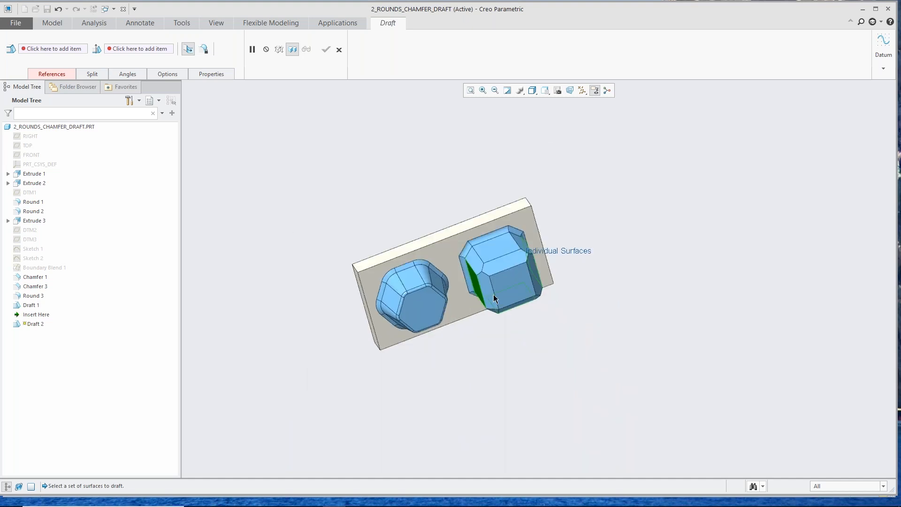
pyautogui.keyDown('ctrl'); pyautogui.click(503, 239); pyautogui.keyUp('ctrl')
pyautogui.moveTo(477, 342)
pyautogui.mouseDown(button='middle')
pyautogui.moveTo(460, 284)
pyautogui.moveTo(429, 253)
pyautogui.moveTo(458, 268)
pyautogui.mouseUp(button='middle')
pyautogui.rightClick(471, 262)
pyautogui.click(506, 291)
# Step: Define the top face of the base plate as the draft hinge for the chamfered boss
pyautogui.scroll(-3, 479, 390)
pyautogui.click(479, 383)
pyautogui.click(488, 366)
pyautogui.moveTo(488, 366); pyautogui.dragTo(420, 362, button='middle')
pyautogui.scroll(2, 421, 363)
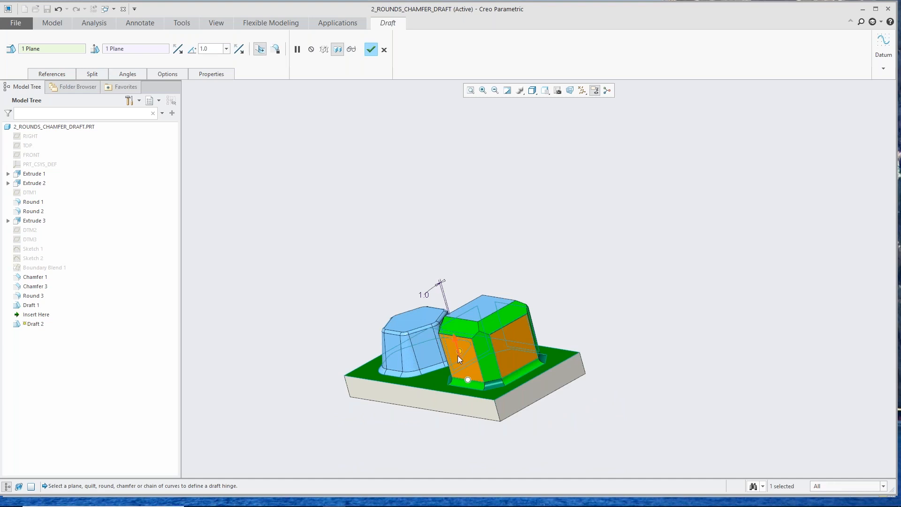
# Step: Set the chamfered boss's draft angle to 16 degrees, flaring it outward towards the top, and complete the Draft feature
pyautogui.scroll(-3, 457, 356)
pyautogui.moveTo(470, 380); pyautogui.dragTo(463, 382)
pyautogui.moveTo(440, 353); pyautogui.dragTo(477, 353, button='middle')
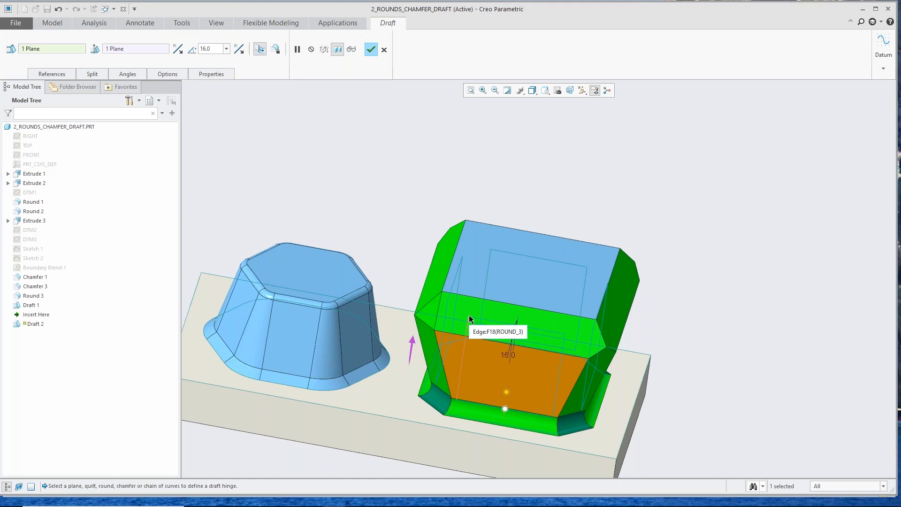
pyautogui.moveTo(488, 350); pyautogui.dragTo(398, 242, button='middle')
pyautogui.middleClick(415, 194)
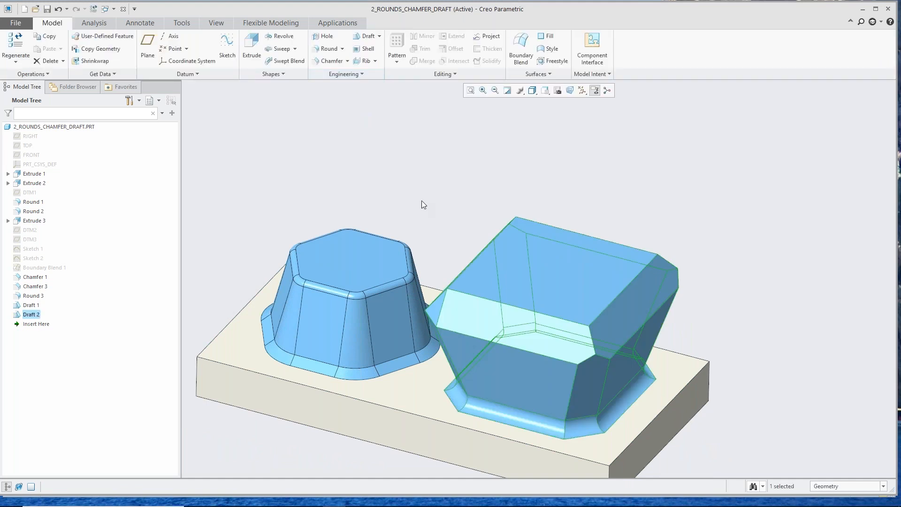
pyautogui.click(430, 184)
# Step: Start a Hole on the top face of the hexagonal boss and reduce its diameter to about 1.66
pyautogui.scroll(-3, 511, 309)
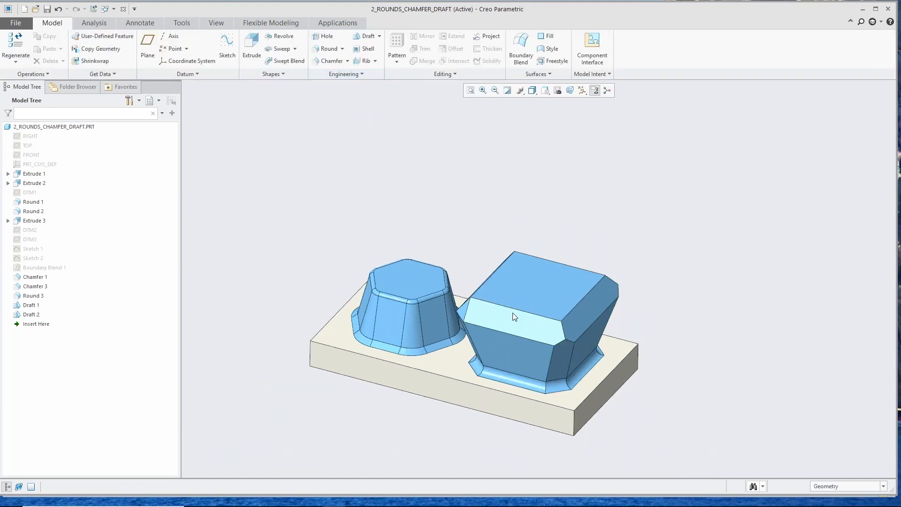
pyautogui.moveTo(486, 319)
pyautogui.mouseDown(button='middle')
pyautogui.moveTo(487, 308)
pyautogui.moveTo(484, 314)
pyautogui.mouseUp(button='middle')
pyautogui.scroll(2, 457, 246)
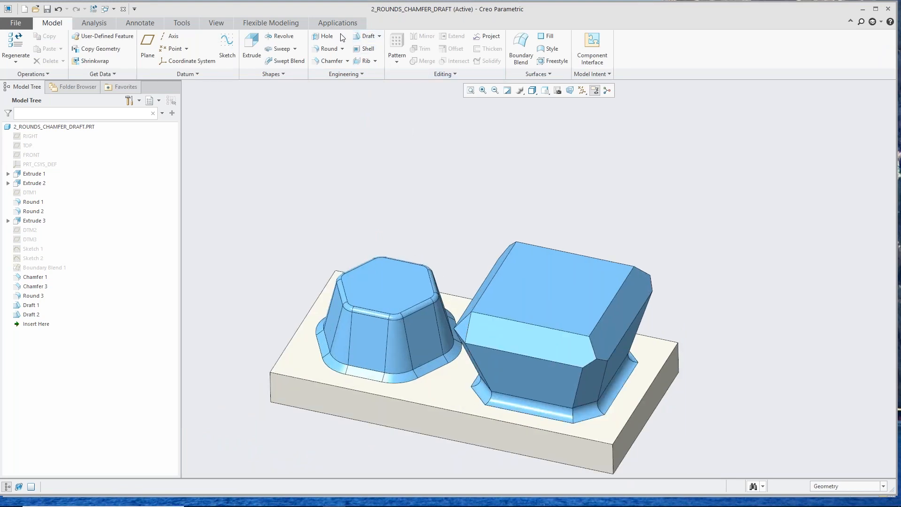
pyautogui.click(323, 36)
pyautogui.click(371, 277)
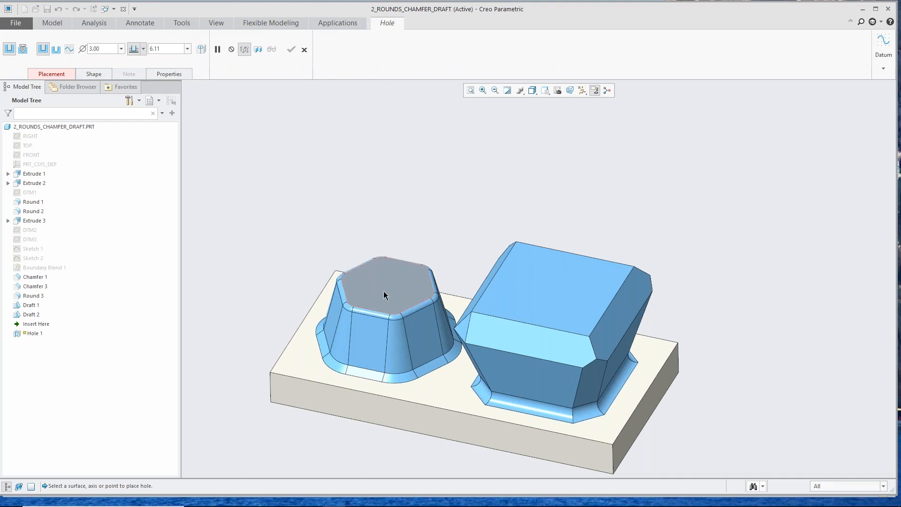
pyautogui.click(386, 284)
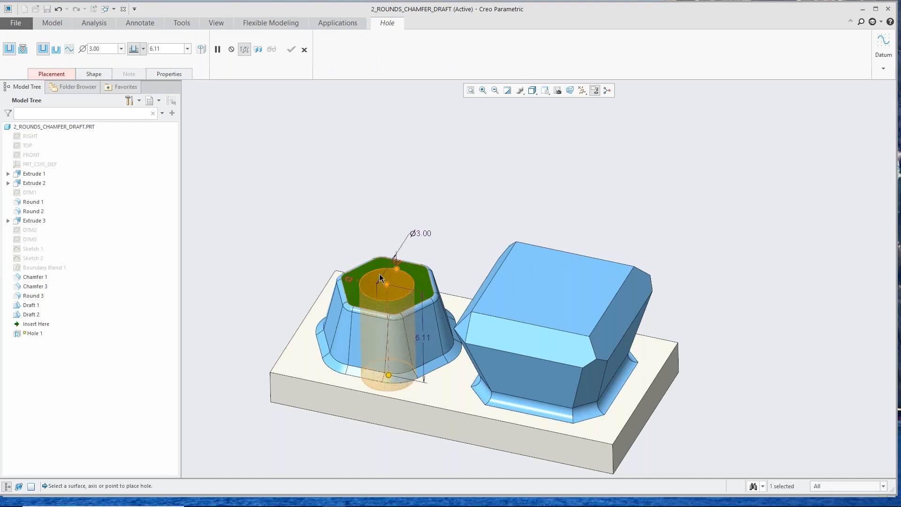
pyautogui.scroll(-3, 397, 290)
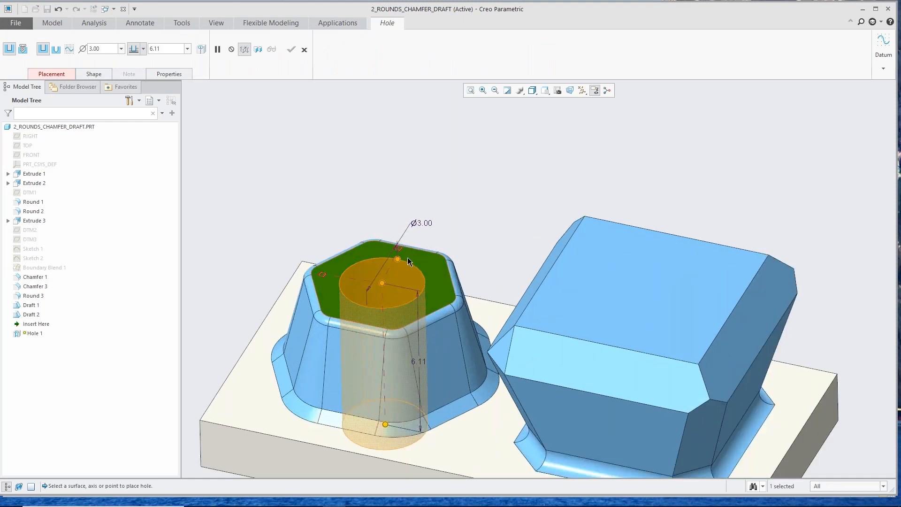
pyautogui.moveTo(398, 257); pyautogui.dragTo(397, 273)
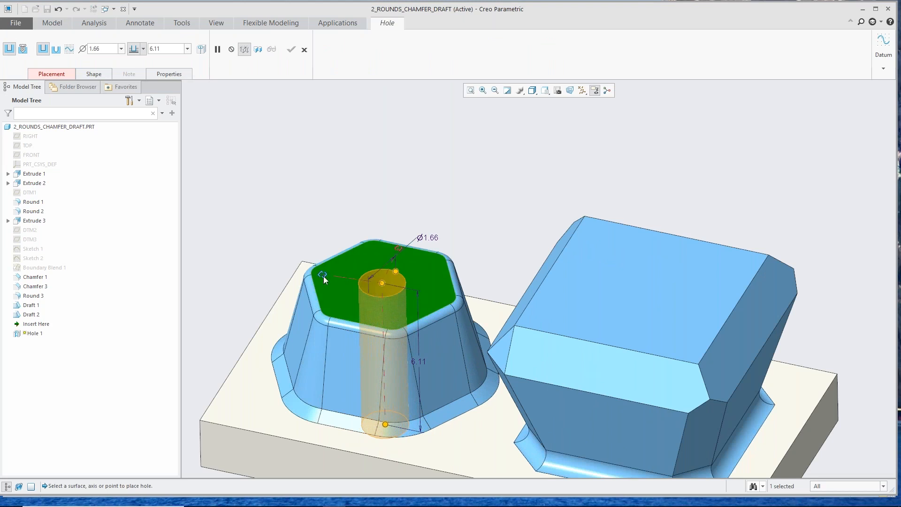
# Step: Locate the hole with offset references to two perpendicular side faces of the base plate, at 4.92 and 4.87, and complete it
pyautogui.moveTo(322, 275); pyautogui.dragTo(250, 255)
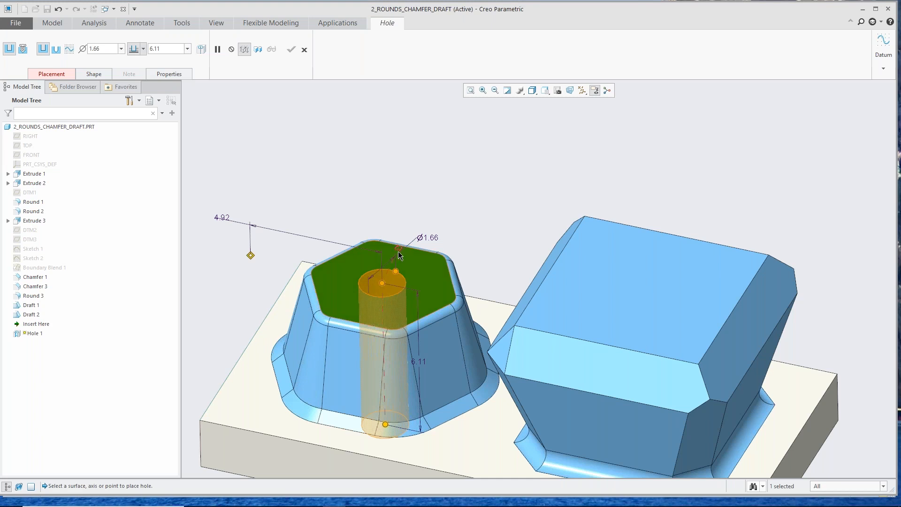
pyautogui.moveTo(399, 252); pyautogui.dragTo(480, 304)
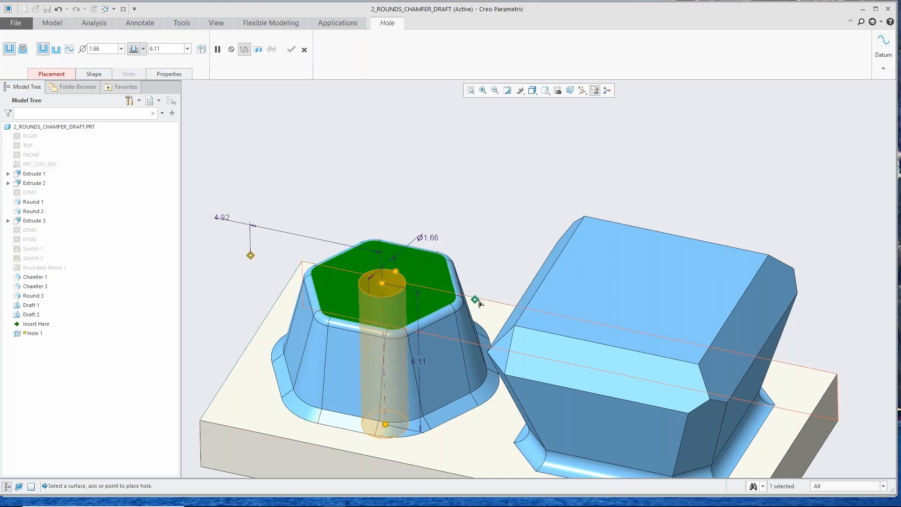
pyautogui.moveTo(387, 299)
pyautogui.mouseDown(button='middle')
pyautogui.moveTo(384, 329)
pyautogui.moveTo(392, 291)
pyautogui.mouseUp(button='middle')
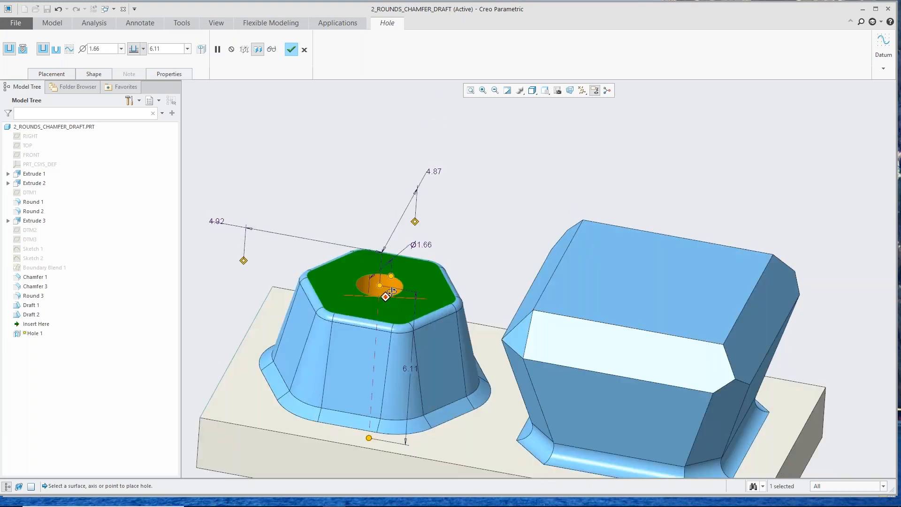
pyautogui.middleClick(376, 169)
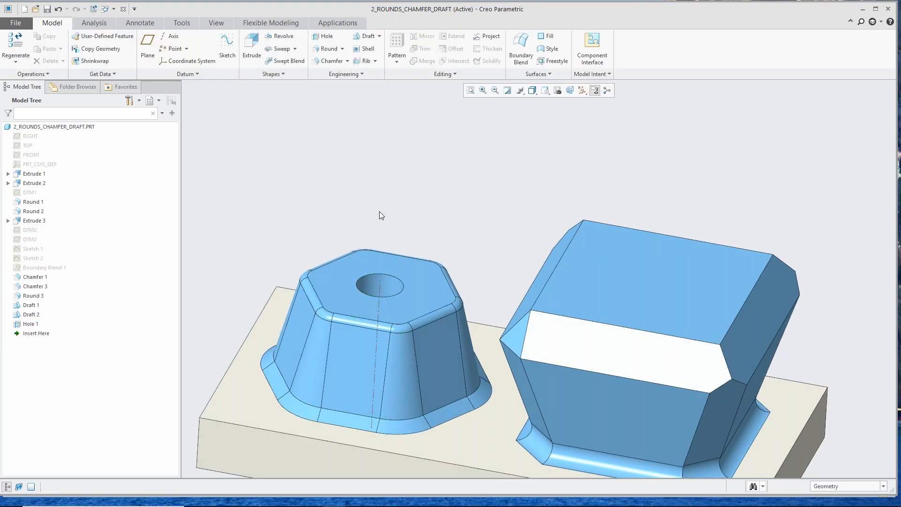
# Step: Filter the model tree by "rou" to inspect the options available for Round 2, and clear the filter
pyautogui.scroll(2, 379, 211)
pyautogui.moveTo(360, 242)
pyautogui.mouseDown(button='middle')
pyautogui.moveTo(347, 242)
pyautogui.moveTo(359, 242)
pyautogui.mouseUp(button='middle')
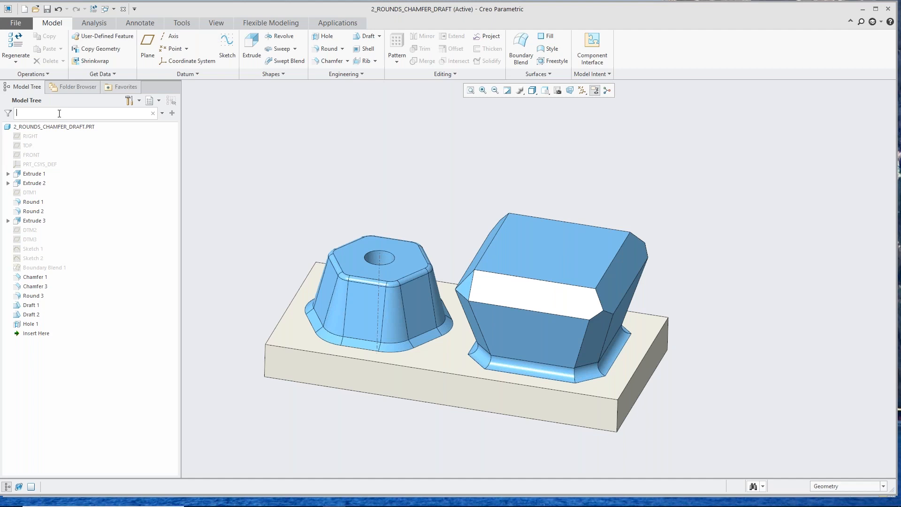
pyautogui.write('r')
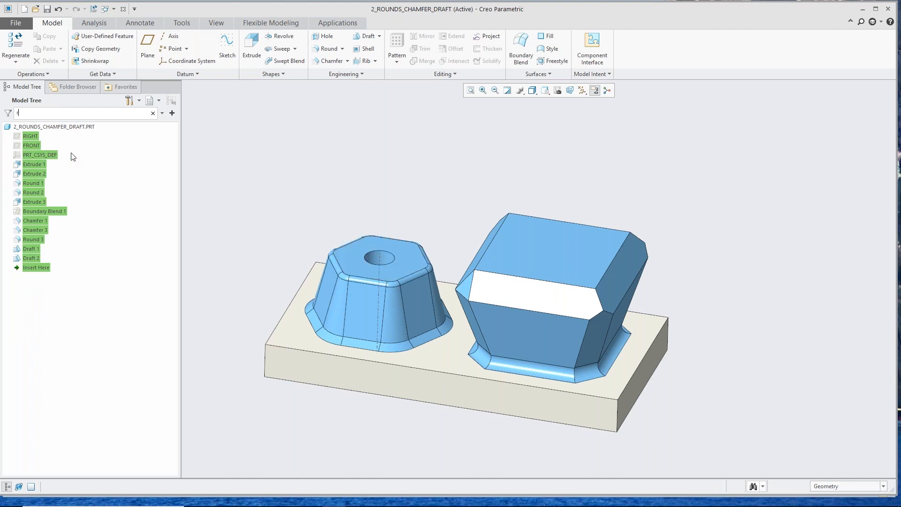
pyautogui.write('o')
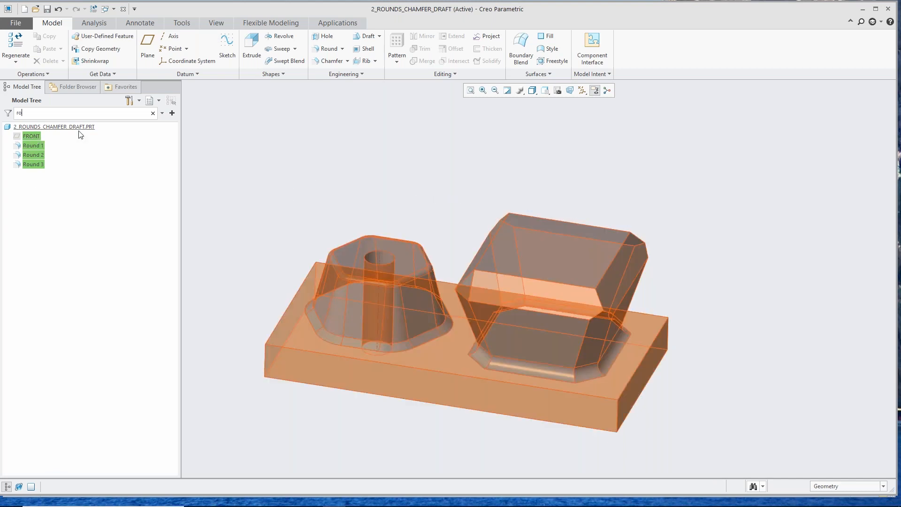
pyautogui.write('u')
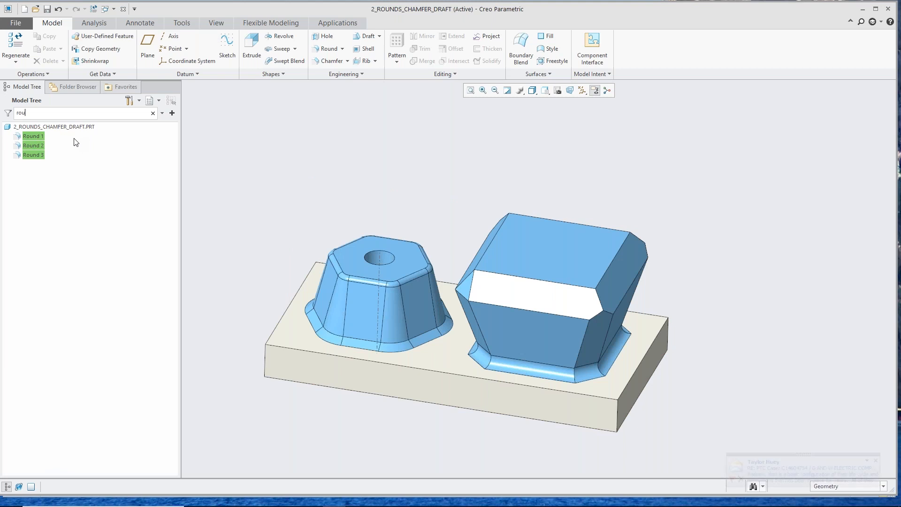
pyautogui.rightClick(40, 150)
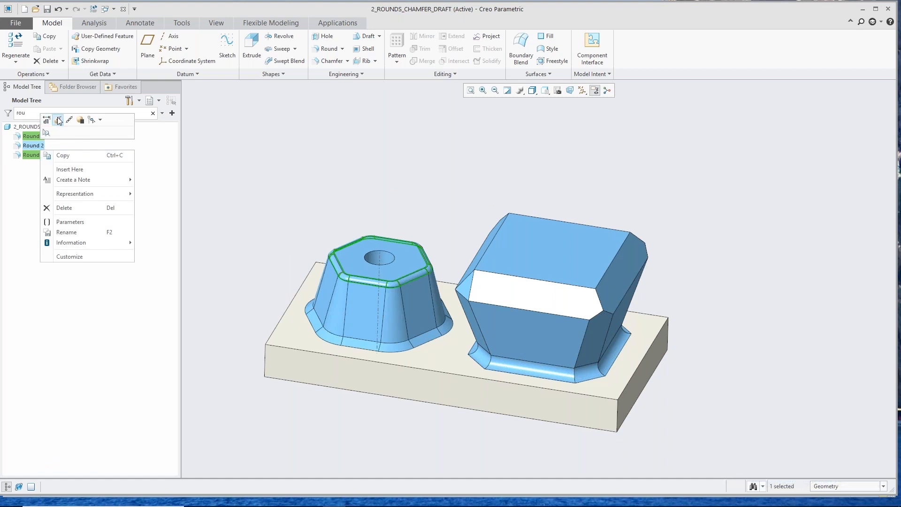
pyautogui.click(226, 150)
pyautogui.click(193, 150)
pyautogui.moveTo(30, 110); pyautogui.dragTo(5, 110)
pyautogui.press('BackSpace')
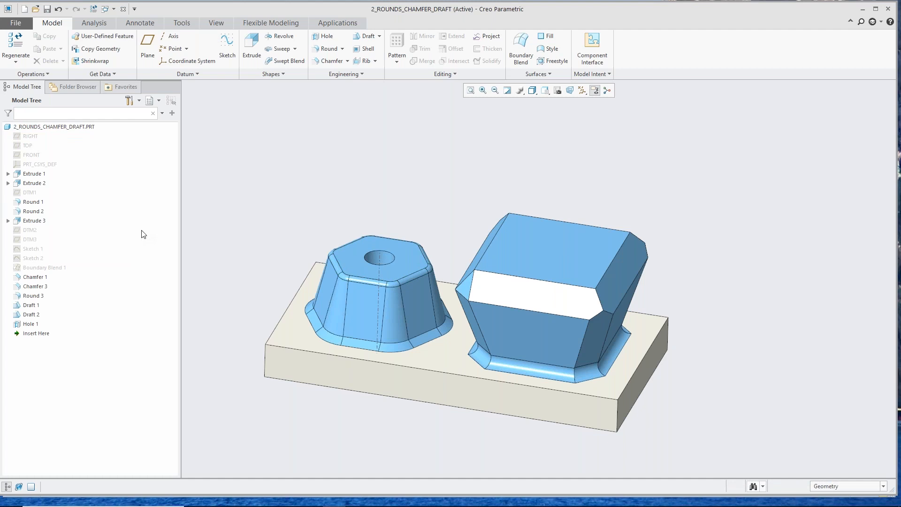
# Step: Show datum plane DTM2 and switch the display to all datum planes except DTM2
pyautogui.click(37, 231)
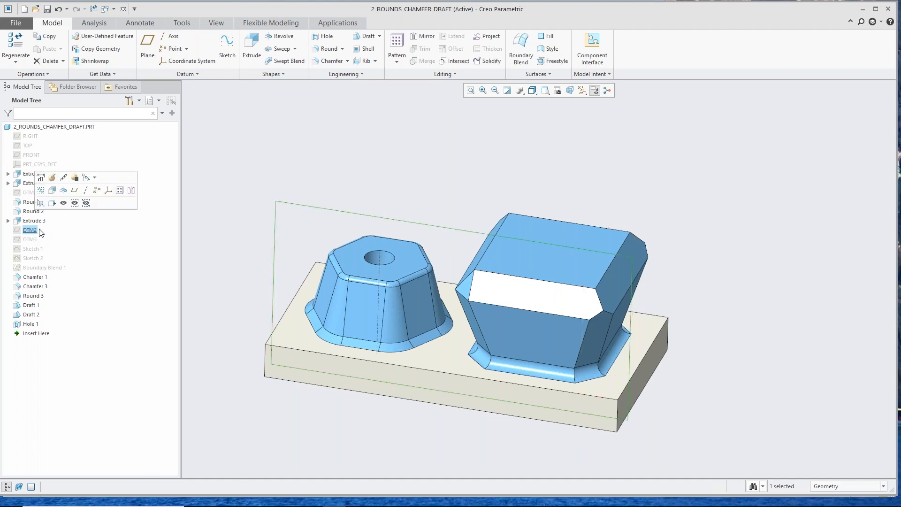
pyautogui.click(63, 204)
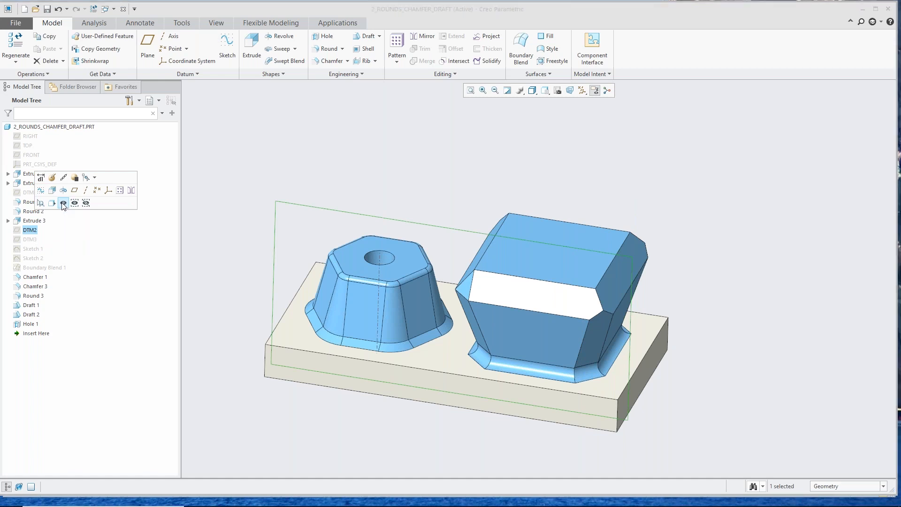
pyautogui.click(217, 228)
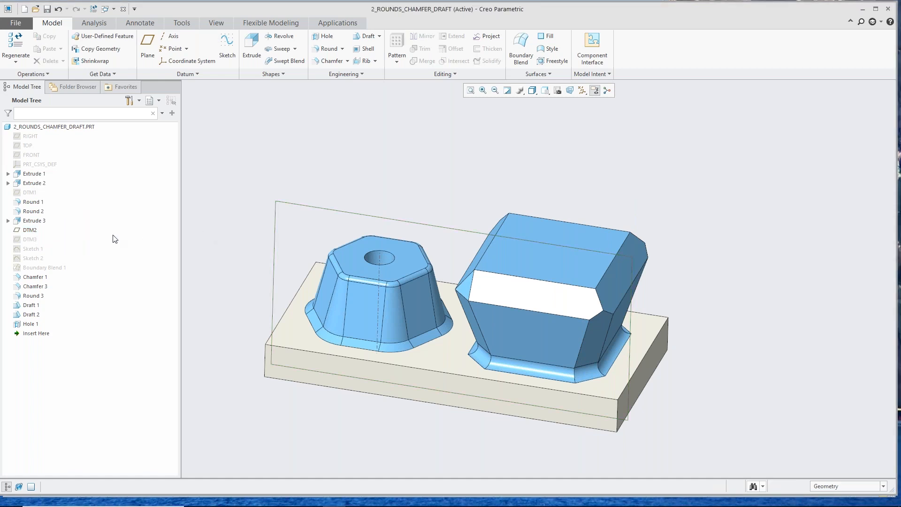
pyautogui.click(35, 233)
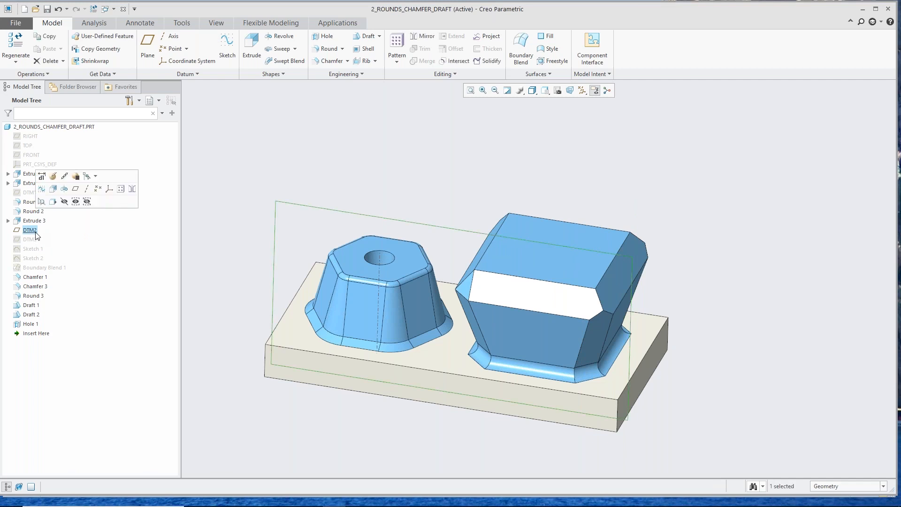
pyautogui.click(87, 202)
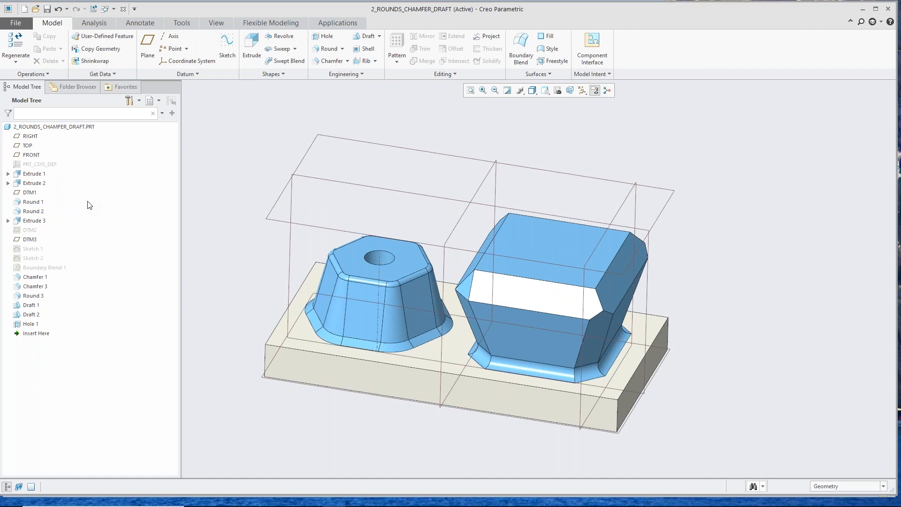
# Step: Show only datum plane DTM3, hiding all other datum planes, and clear the selection
pyautogui.click(30, 240)
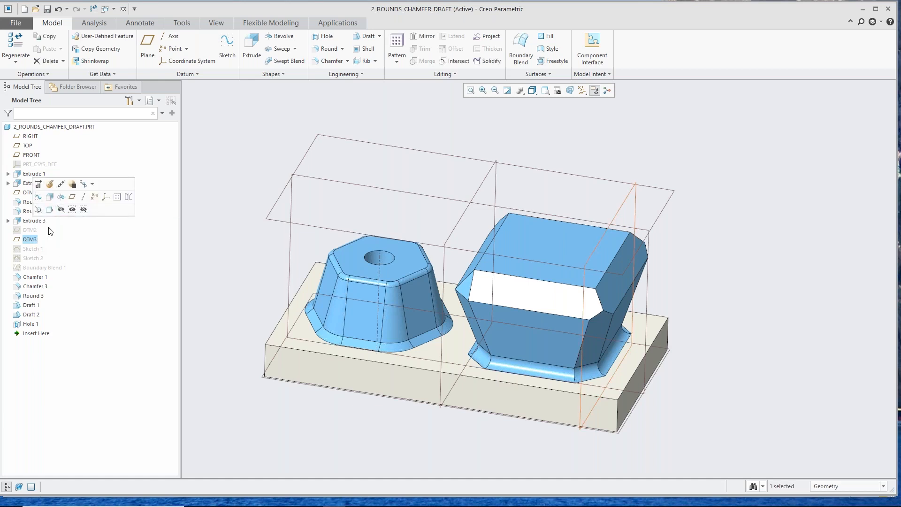
pyautogui.click(72, 210)
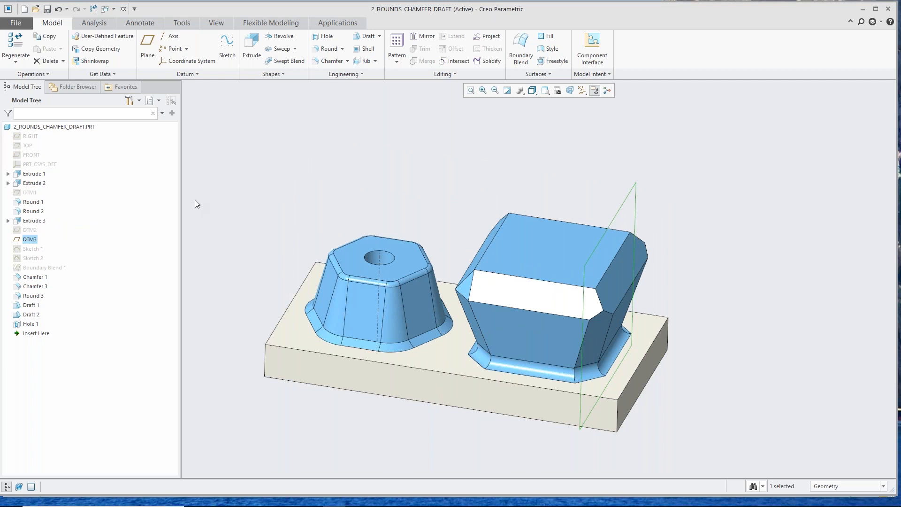
pyautogui.click(502, 180)
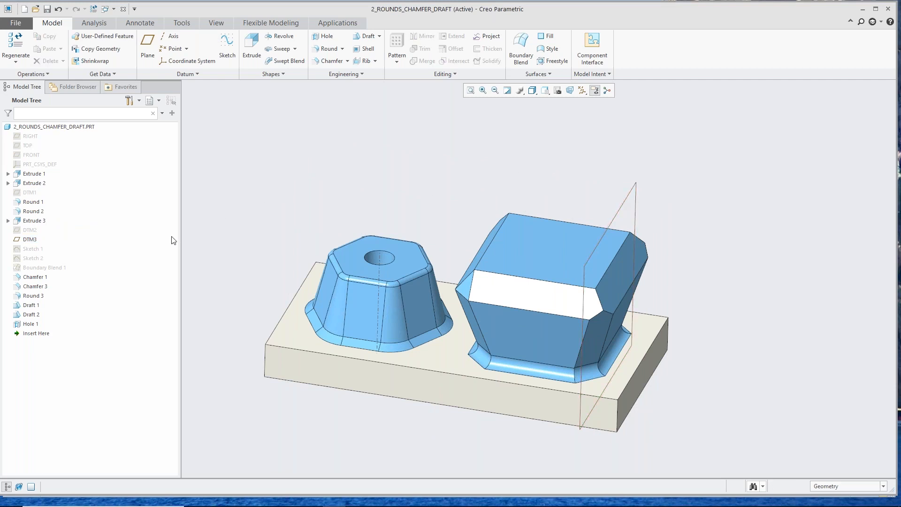
# Step: Hide datum plane DTM3 so that no datum planes are displayed on the model
pyautogui.click(33, 240)
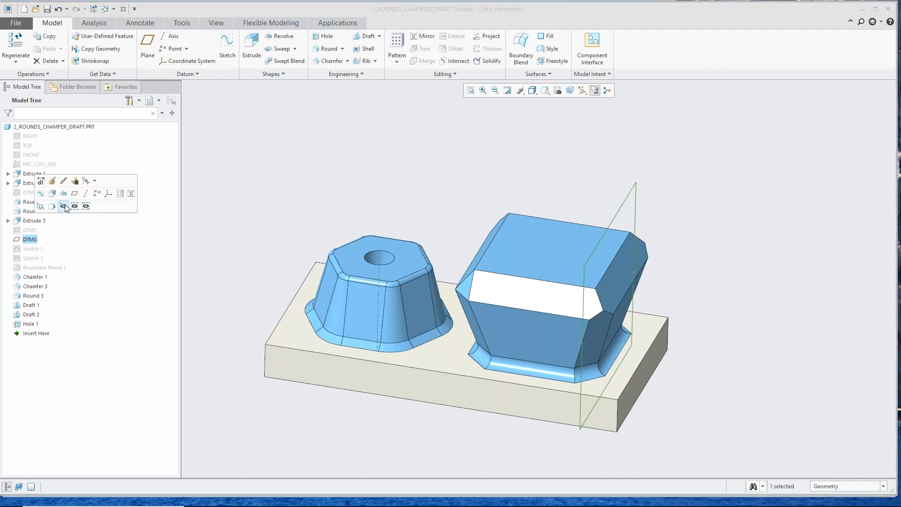
pyautogui.click(63, 206)
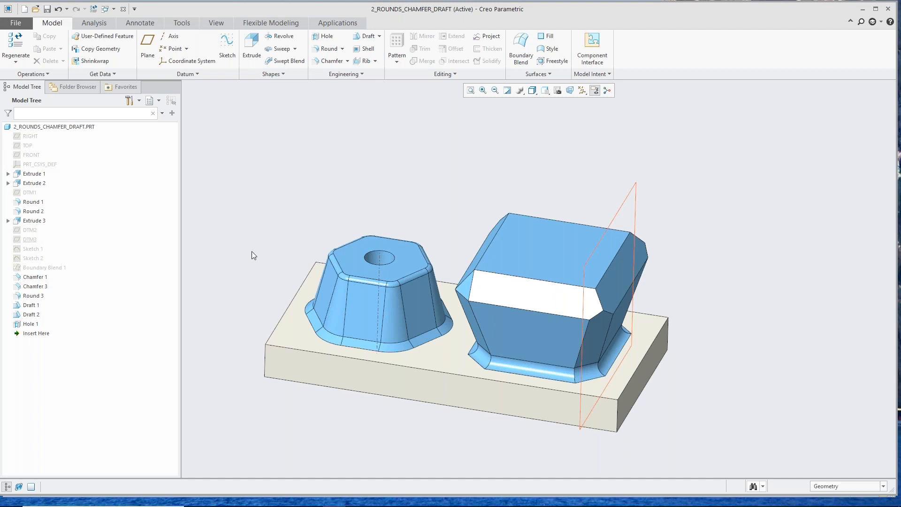
pyautogui.moveTo(407, 170); pyautogui.dragTo(398, 169, button='middle')
pyautogui.scroll(2, 398, 167)
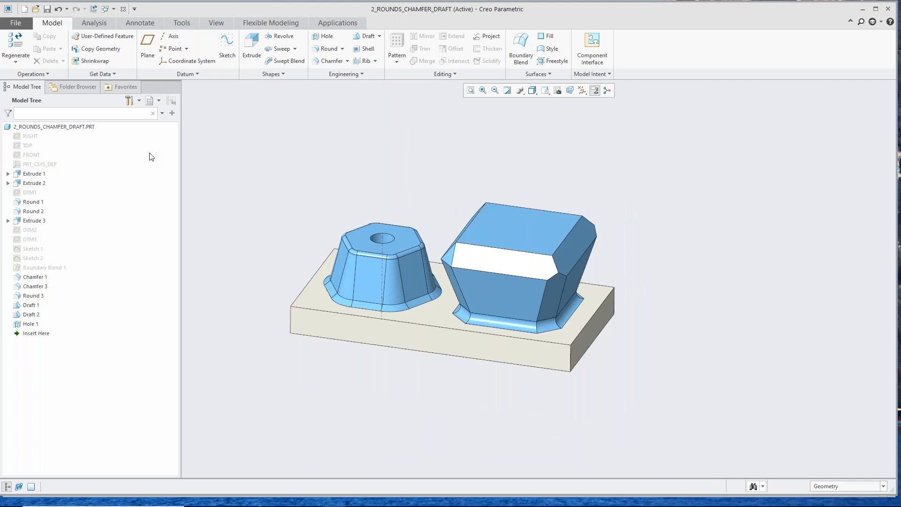
# Step: Close the current part and open 3_mirror.prt from the Creo5 folder
pyautogui.click(124, 9)
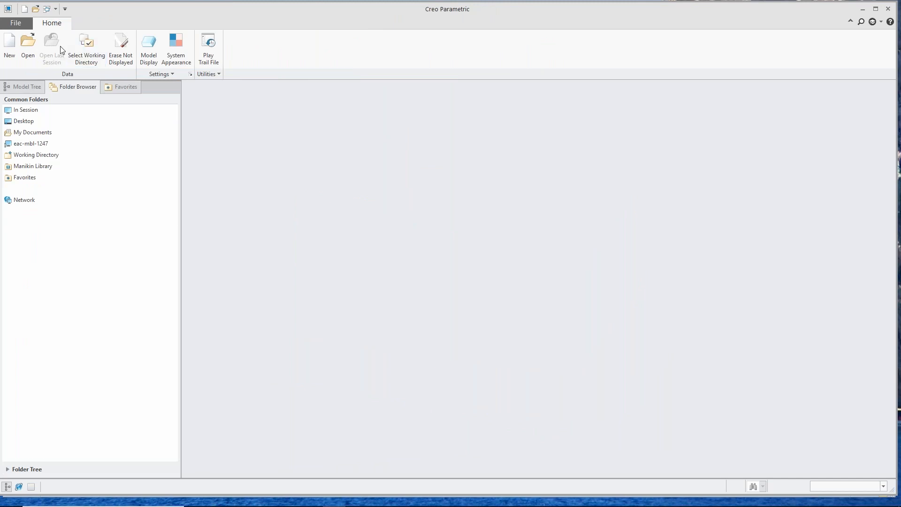
pyautogui.click(28, 48)
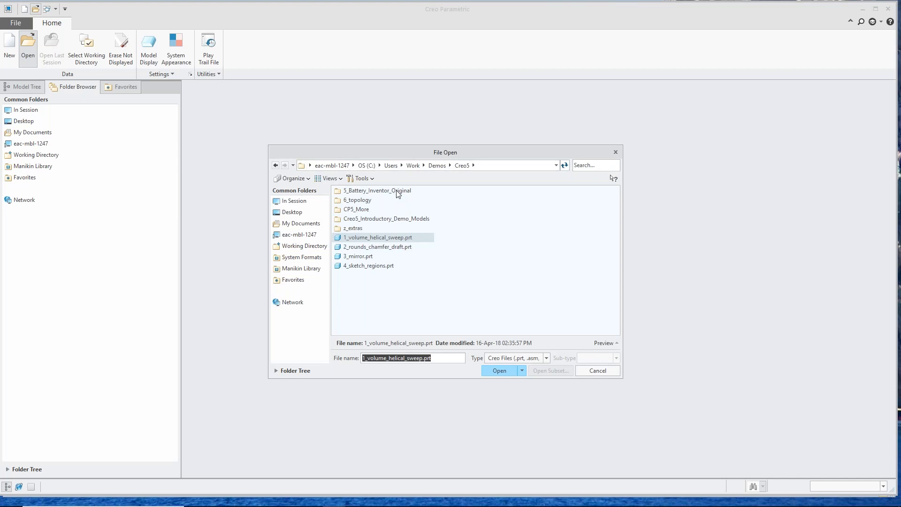
pyautogui.doubleClick(365, 256)
pyautogui.moveTo(419, 293)
pyautogui.mouseDown(button='middle')
pyautogui.moveTo(412, 258)
pyautogui.moveTo(411, 278)
pyautogui.mouseUp(button='middle')
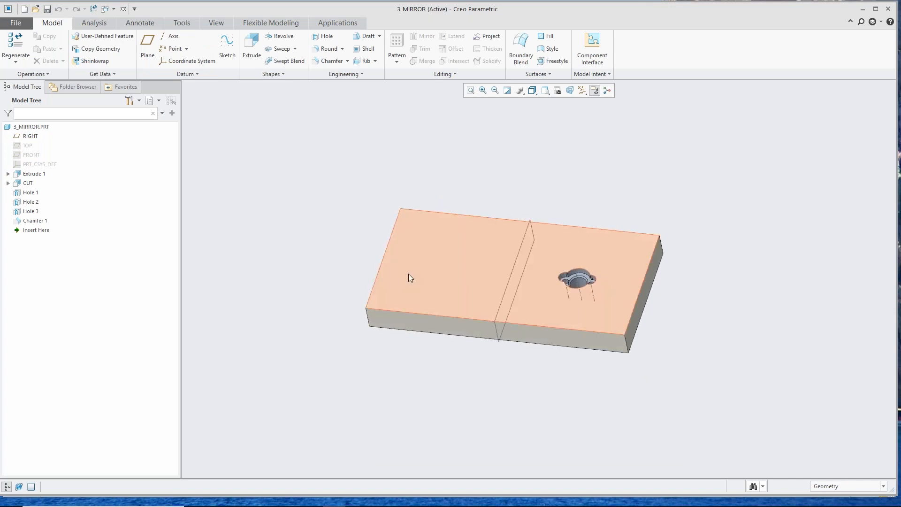
pyautogui.scroll(-6, 403, 268)
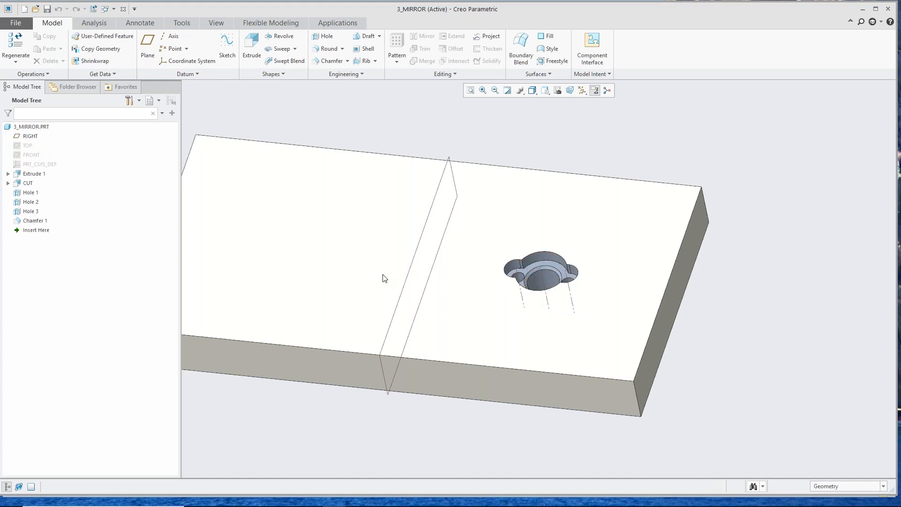
pyautogui.scroll(2, 549, 319)
pyautogui.moveTo(553, 320)
pyautogui.mouseDown(button='middle')
pyautogui.moveTo(551, 338)
pyautogui.moveTo(539, 317)
pyautogui.mouseUp(button='middle')
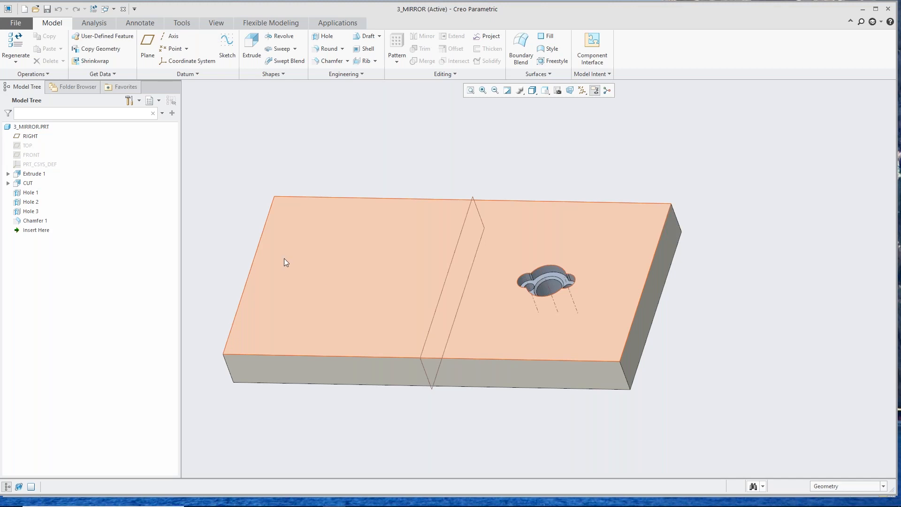
# Step: Mirror the features CUT, Hole 1, Hole 2 and Hole 3 together about datum plane RIGHT
pyautogui.click(29, 183)
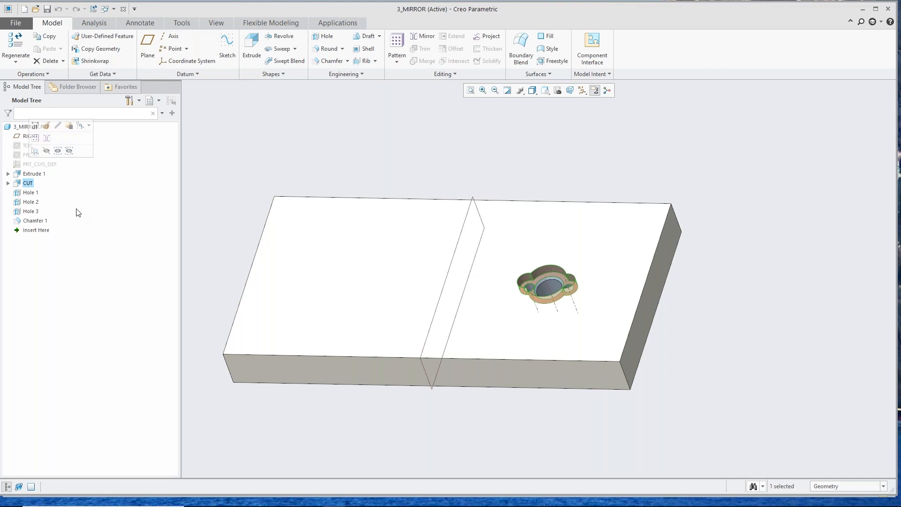
pyautogui.keyDown('ctrl'); pyautogui.click(35, 197); pyautogui.keyUp('ctrl')
pyautogui.keyDown('ctrl'); pyautogui.click(37, 203); pyautogui.keyUp('ctrl')
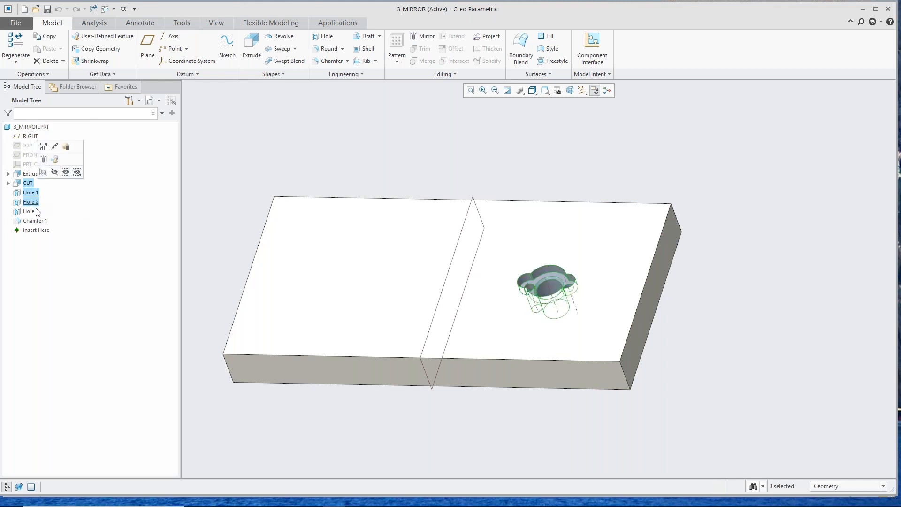
pyautogui.keyDown('ctrl'); pyautogui.click(38, 211); pyautogui.keyUp('ctrl')
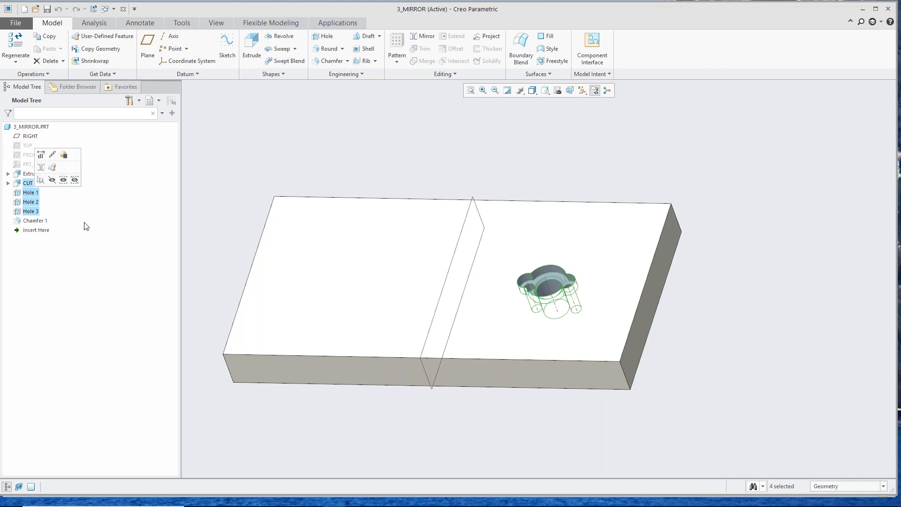
pyautogui.scroll(-2, 389, 300)
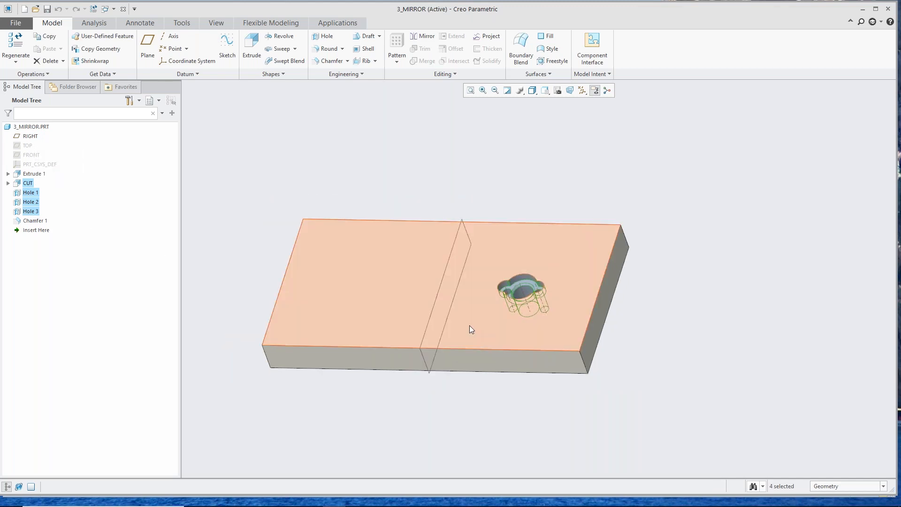
pyautogui.moveTo(473, 325); pyautogui.dragTo(479, 334, button='middle')
pyautogui.scroll(4, 514, 284)
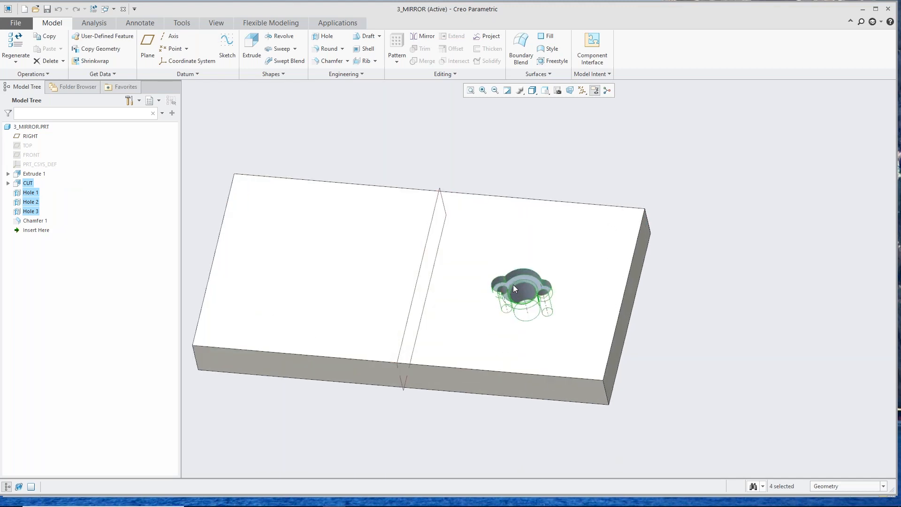
pyautogui.scroll(-3, 513, 285)
pyautogui.rightClick(32, 201)
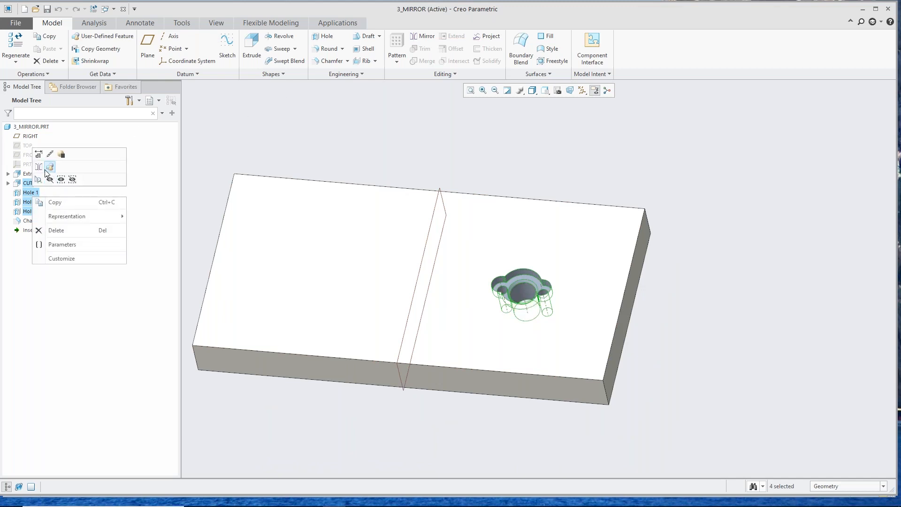
pyautogui.click(39, 166)
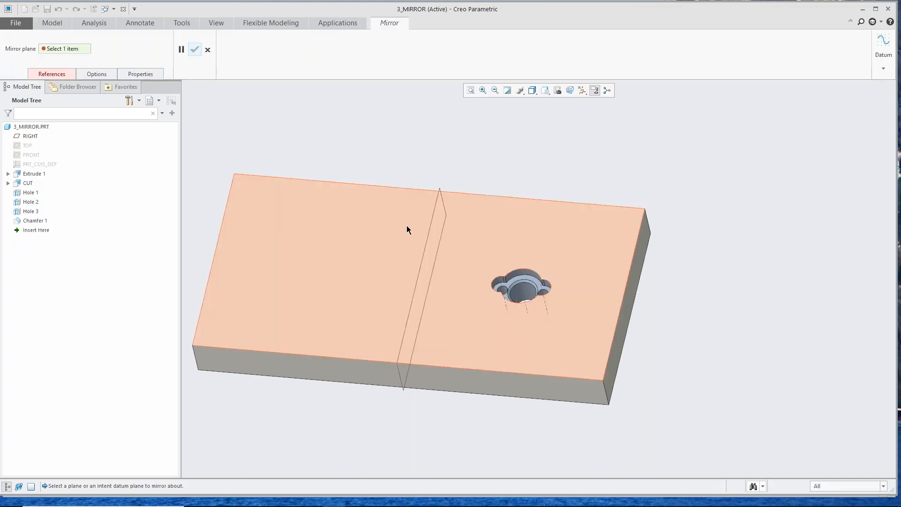
pyautogui.click(427, 232)
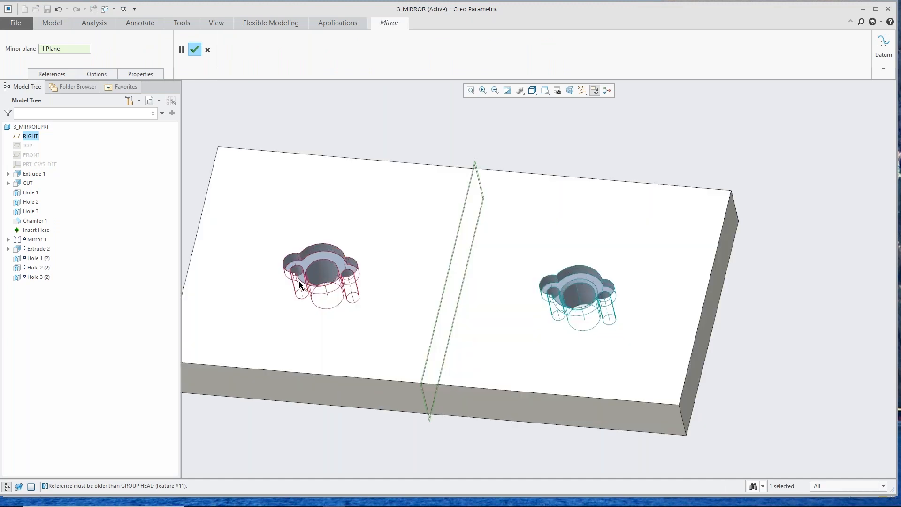
pyautogui.scroll(3, 299, 284)
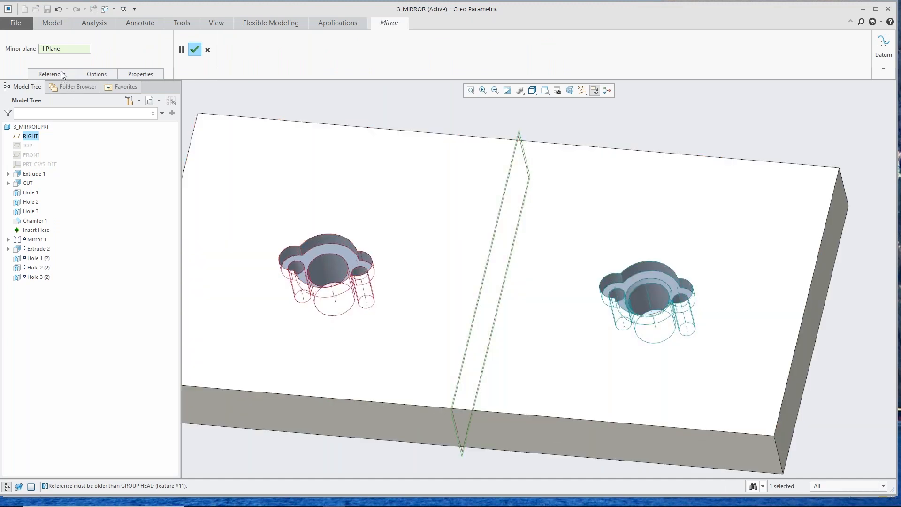
# Step: Remove Hole 3 from the mirrored features and complete the mirror
pyautogui.click(62, 74)
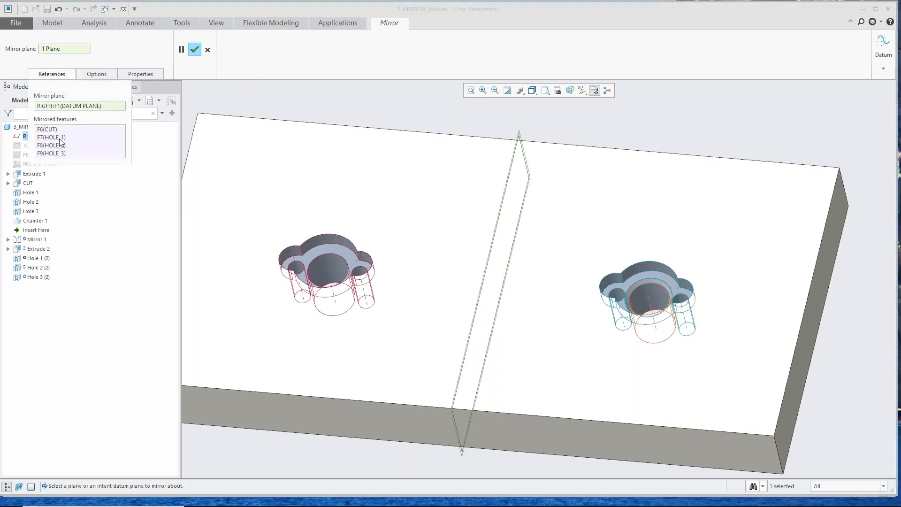
pyautogui.click(58, 153)
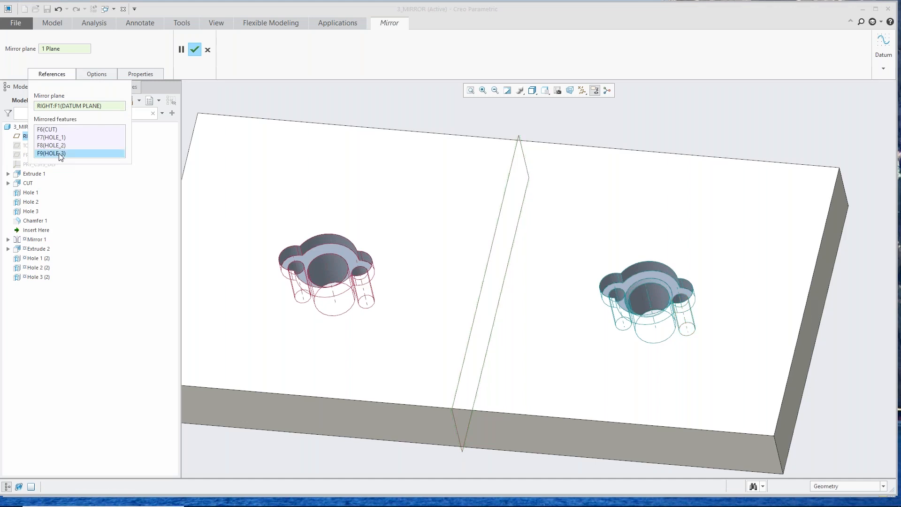
pyautogui.rightClick(59, 156)
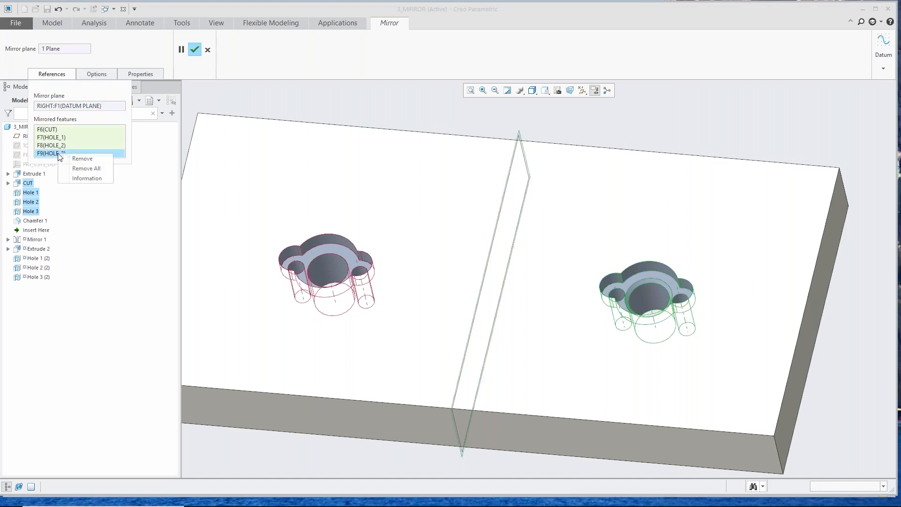
pyautogui.click(79, 160)
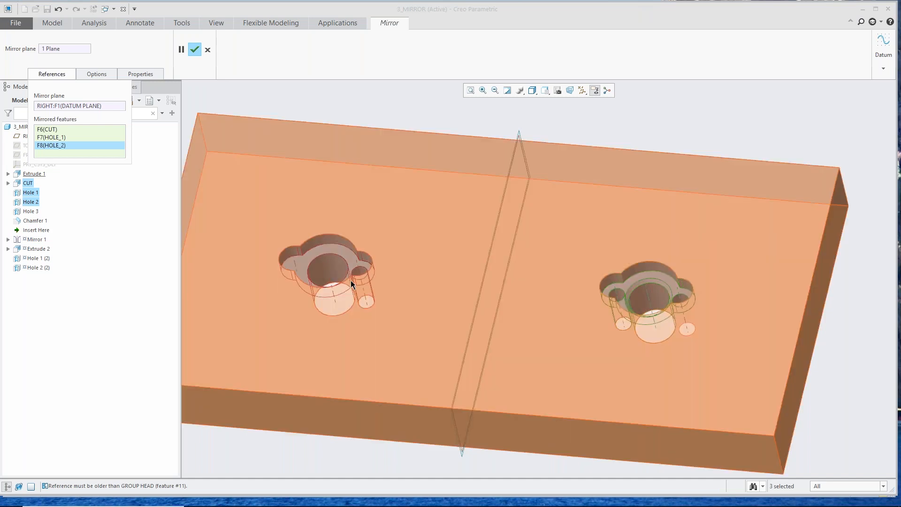
pyautogui.middleClick(350, 281)
pyautogui.scroll(2, 389, 298)
pyautogui.scroll(-3, 389, 298)
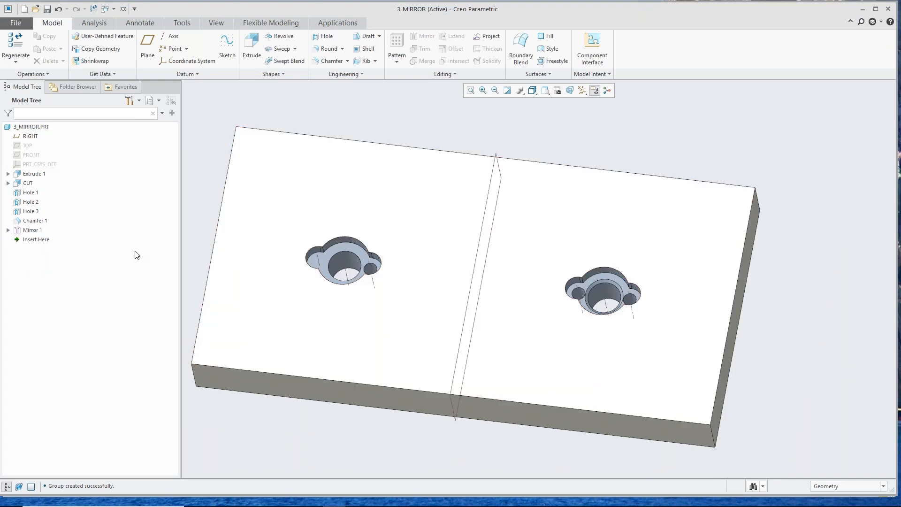
# Step: Redefine the Mirror 1 feature and enable Reapply Mirror to make its mirrored features list editable
pyautogui.click(36, 230)
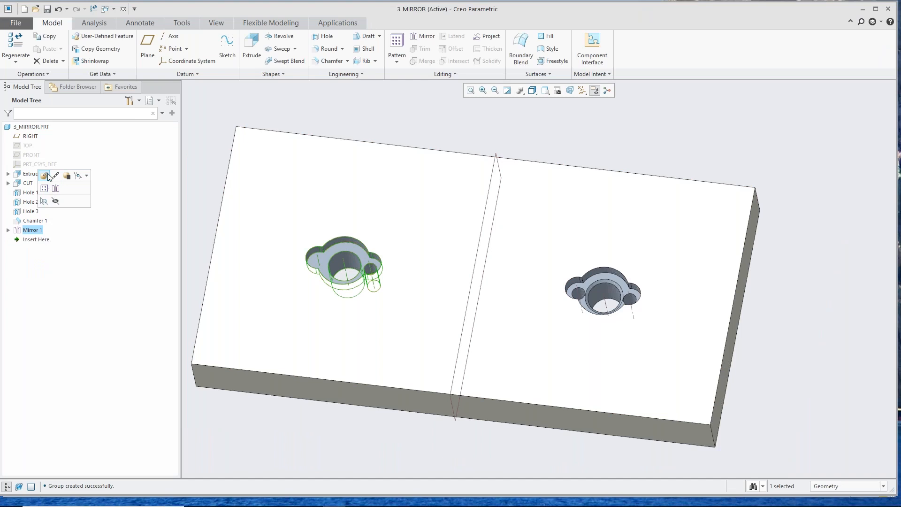
pyautogui.click(45, 176)
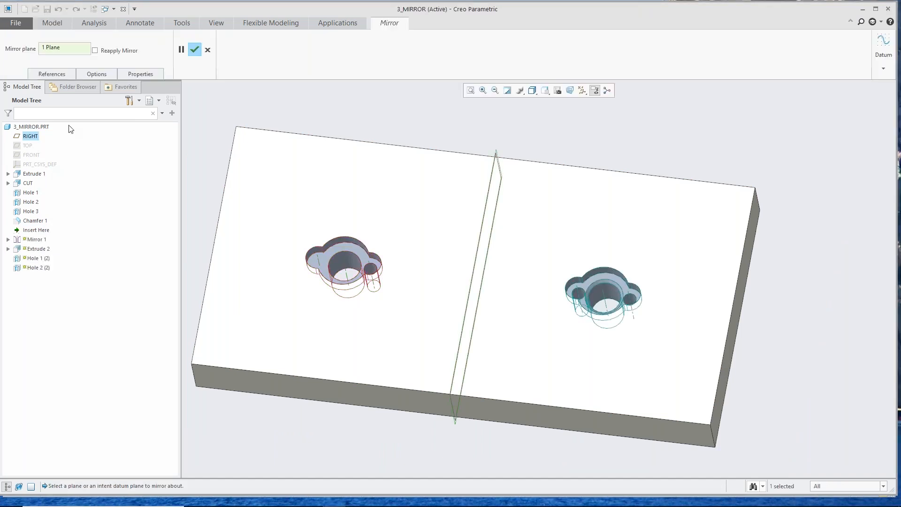
pyautogui.click(65, 73)
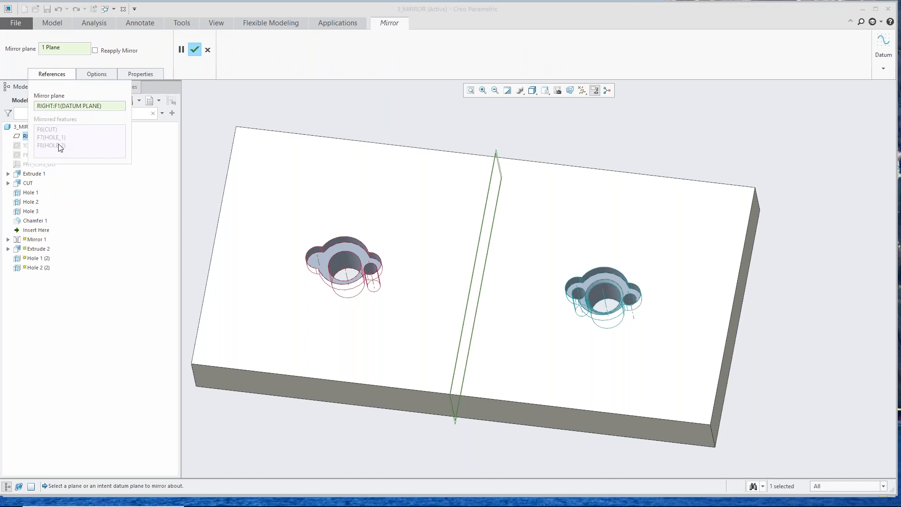
pyautogui.click(96, 51)
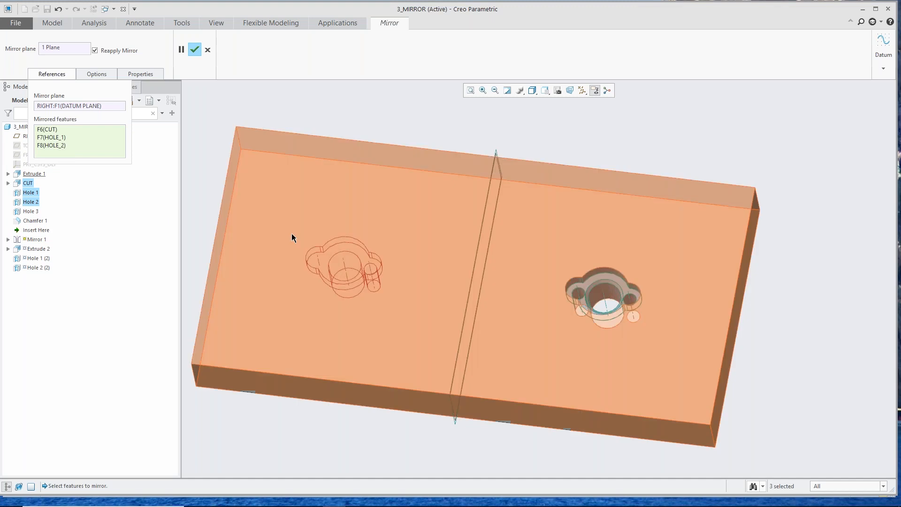
pyautogui.click(292, 235)
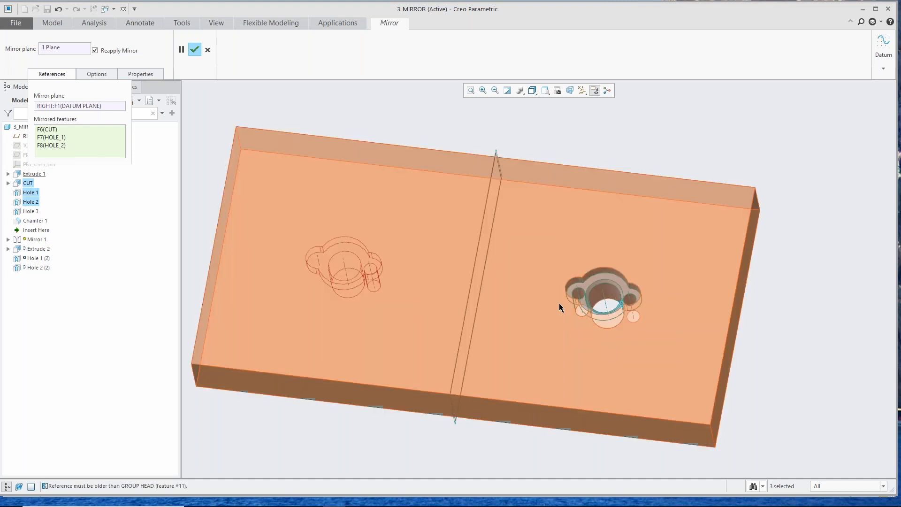
# Step: Add the chamfer around the original large hole to the mirrored features, complete the redefinition, and clear the selection
pyautogui.scroll(-3, 631, 302)
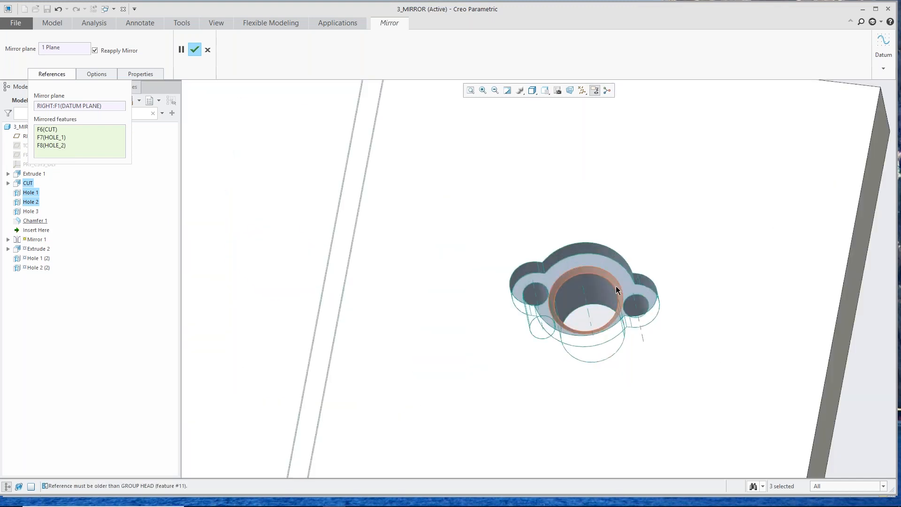
pyautogui.keyDown('ctrl'); pyautogui.click(590, 271); pyautogui.keyUp('ctrl')
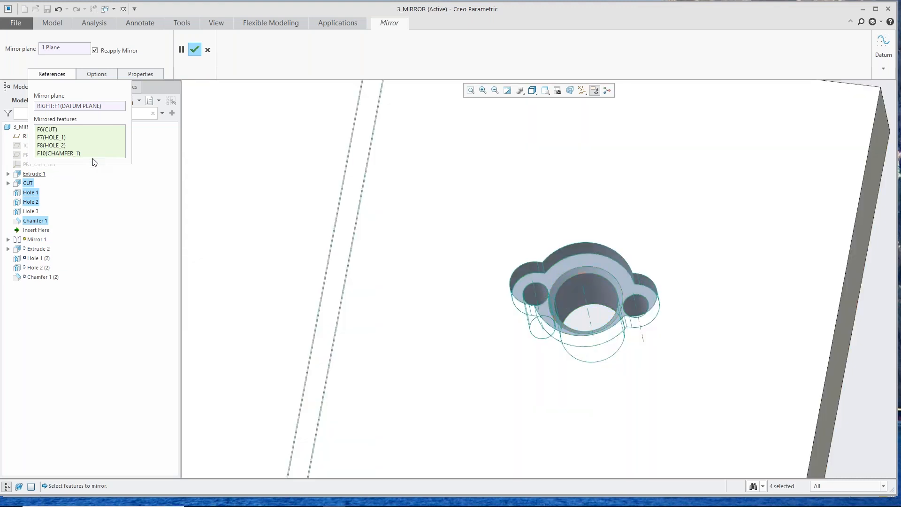
pyautogui.scroll(-3, 654, 326)
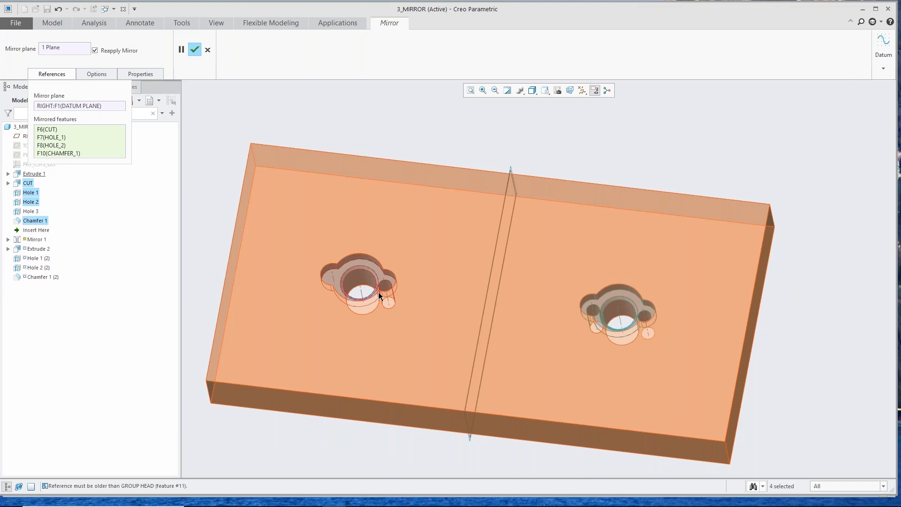
pyautogui.scroll(5, 379, 292)
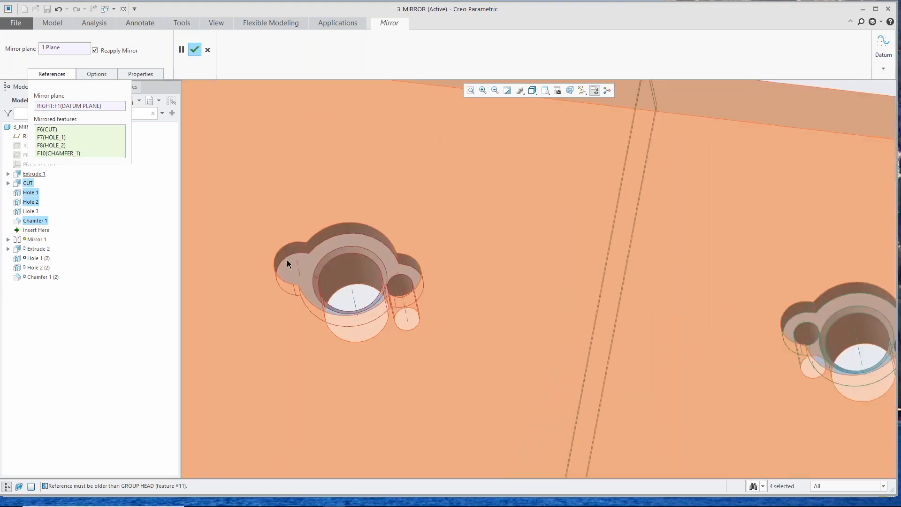
pyautogui.click(194, 49)
pyautogui.scroll(-3, 383, 345)
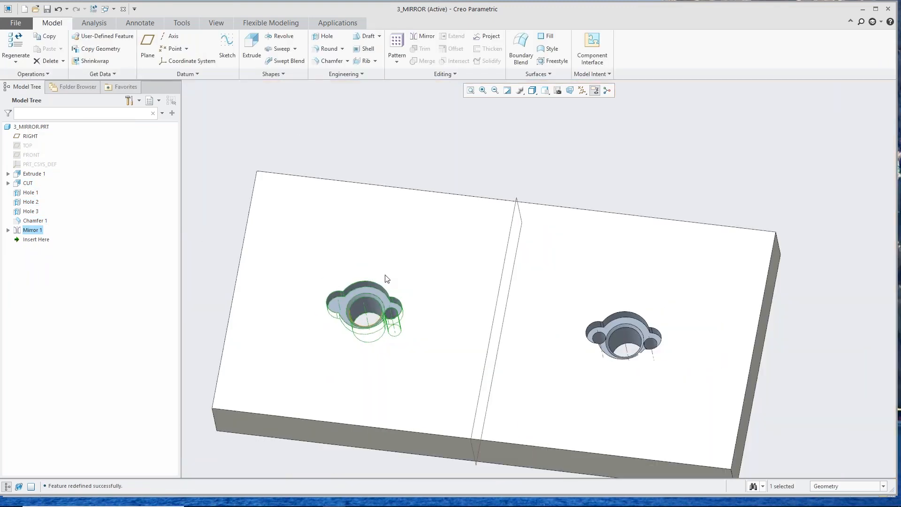
pyautogui.click(428, 129)
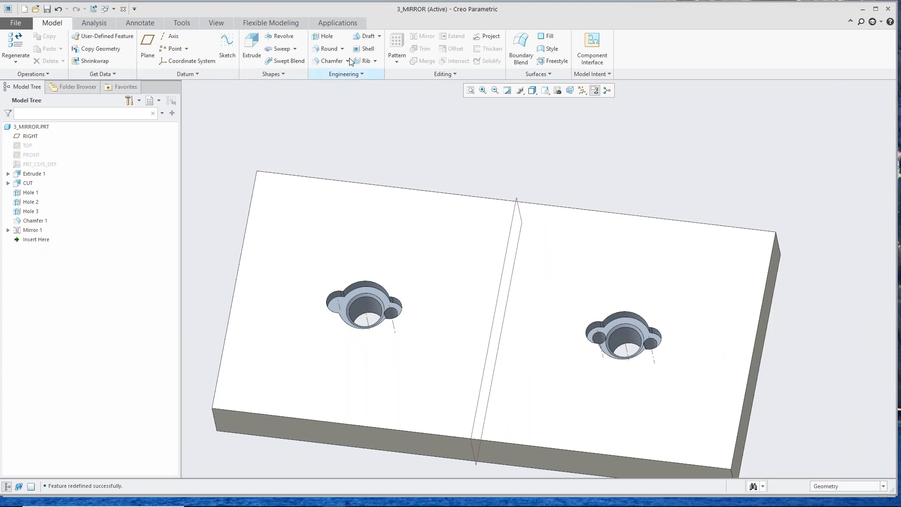
# Step: Close the mirror part, switch to the PowerPoint slide show, and advance to the Sketch Regions slide
pyautogui.click(124, 10)
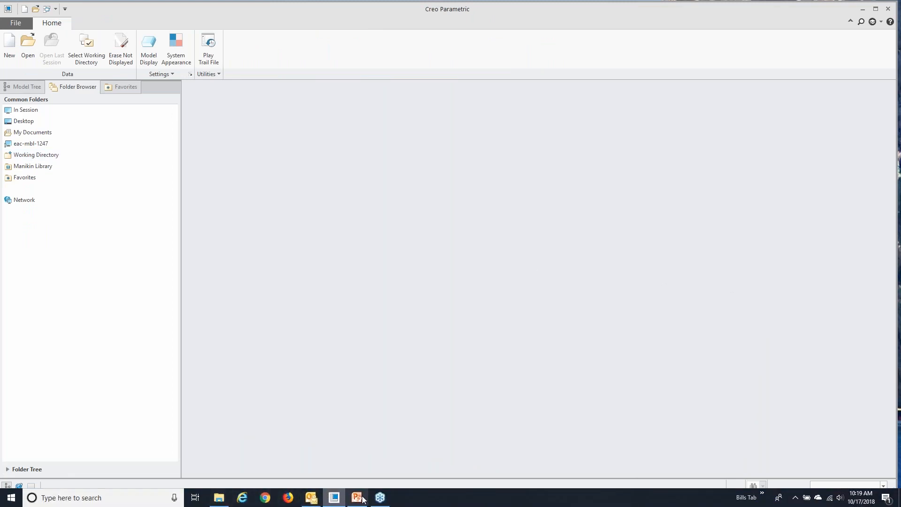
pyautogui.click(361, 494)
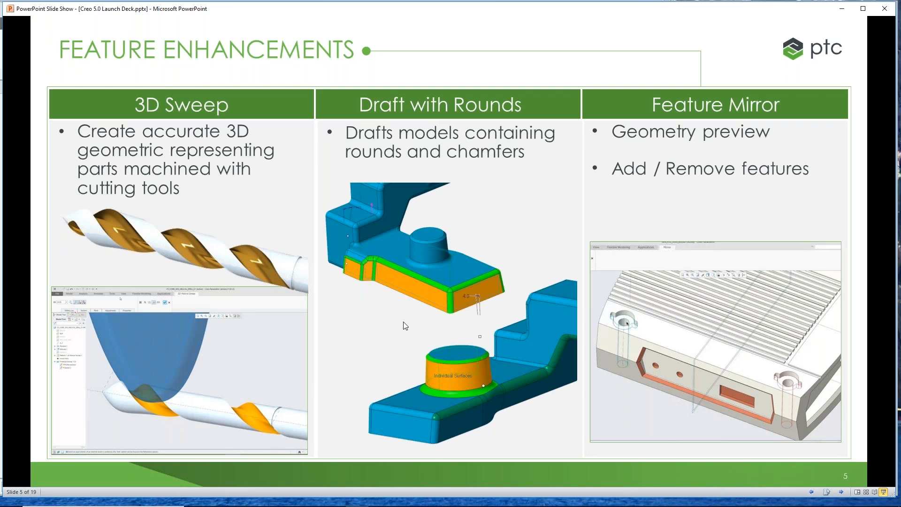
pyautogui.press('Right')
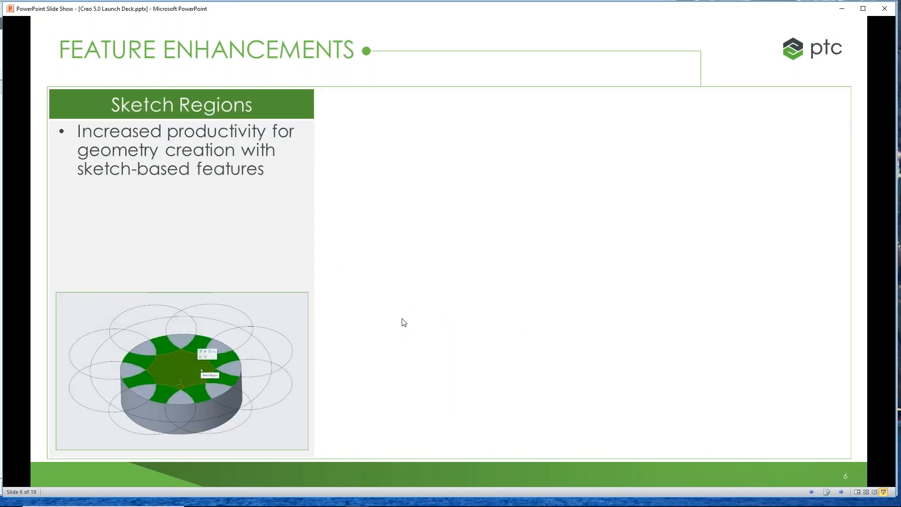
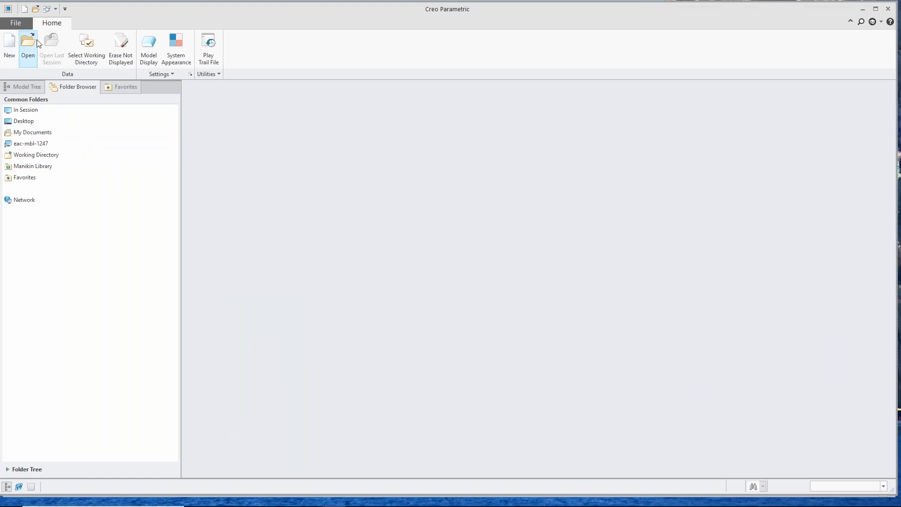
# Step: Open 4_sketch_regions.prt from the Creo5 folder and inspect the overlapping sketches around the cylinder
pyautogui.click(32, 41)
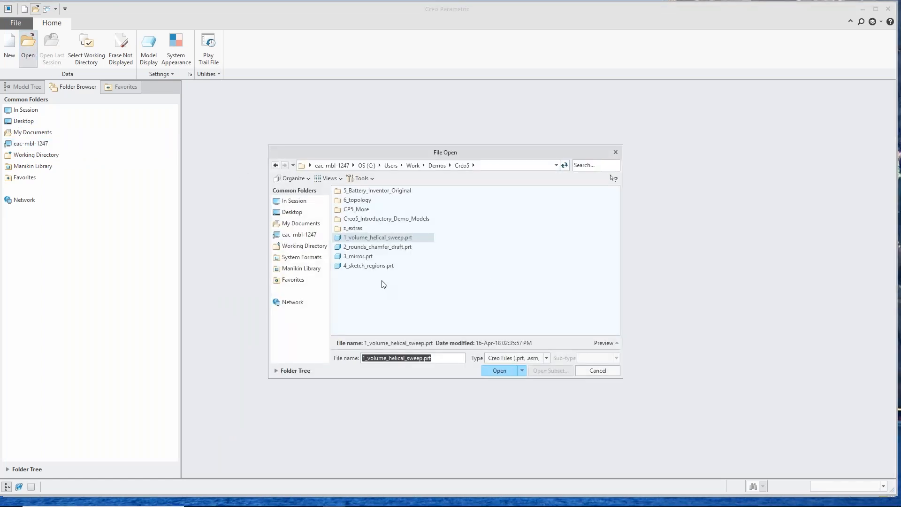
pyautogui.doubleClick(380, 265)
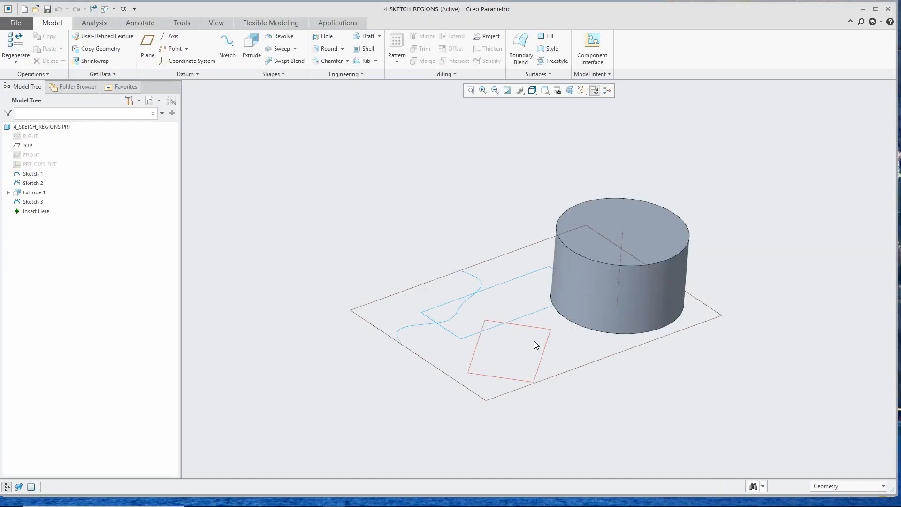
pyautogui.scroll(-2, 581, 361)
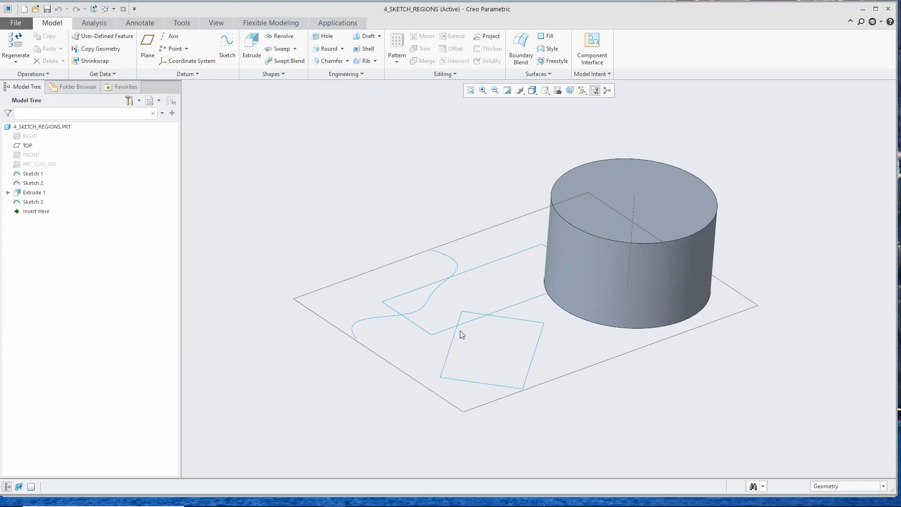
pyautogui.moveTo(501, 321); pyautogui.dragTo(496, 277, button='middle')
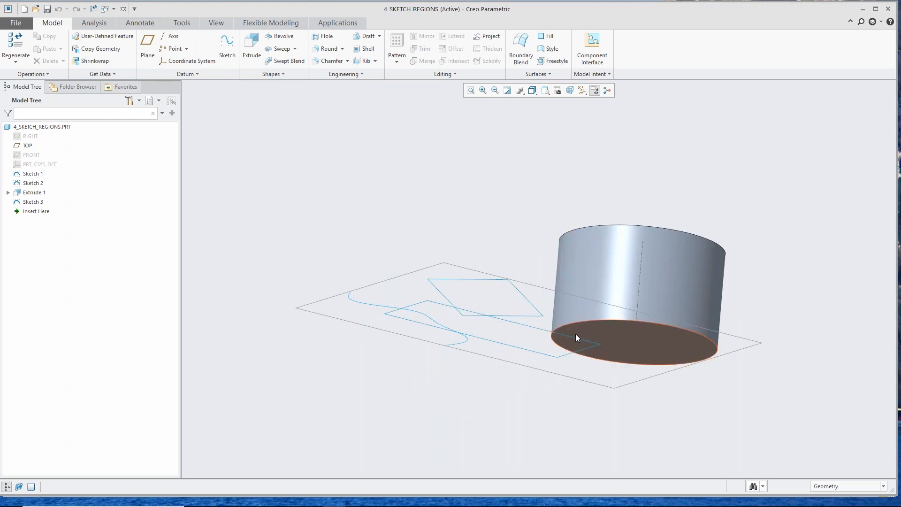
pyautogui.moveTo(514, 323)
pyautogui.mouseDown(button='middle')
pyautogui.moveTo(505, 354)
pyautogui.moveTo(521, 308)
pyautogui.moveTo(553, 326)
pyautogui.mouseUp(button='middle')
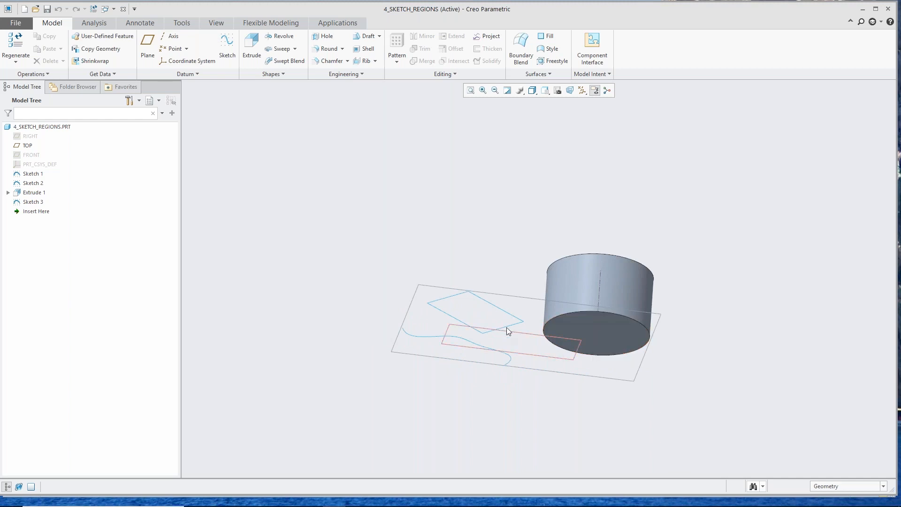
pyautogui.moveTo(503, 326)
pyautogui.mouseDown(button='middle')
pyautogui.moveTo(516, 385)
pyautogui.moveTo(511, 362)
pyautogui.moveTo(515, 369)
pyautogui.mouseUp(button='middle')
pyautogui.scroll(3, 536, 350)
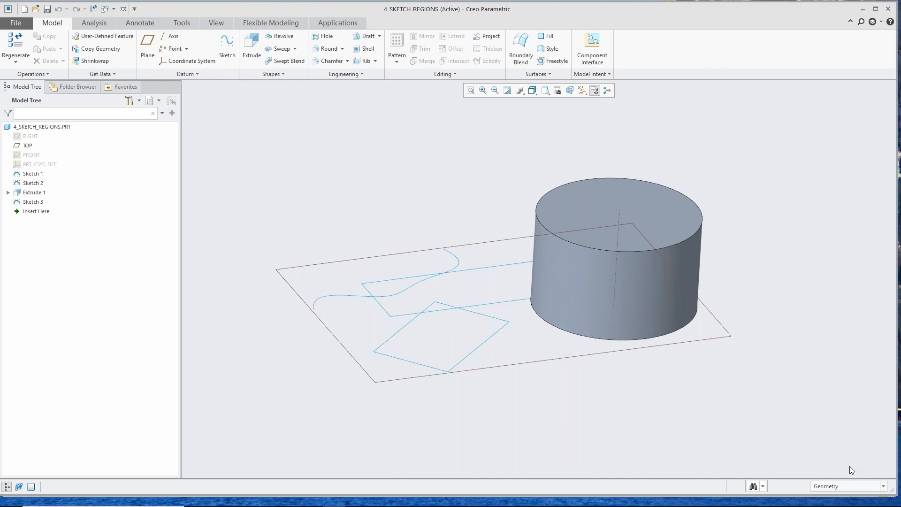
# Step: Restrict selection to Sketch Region and create a Fill surface from the diamond sketch's region outside the rectangle
pyautogui.click(883, 487)
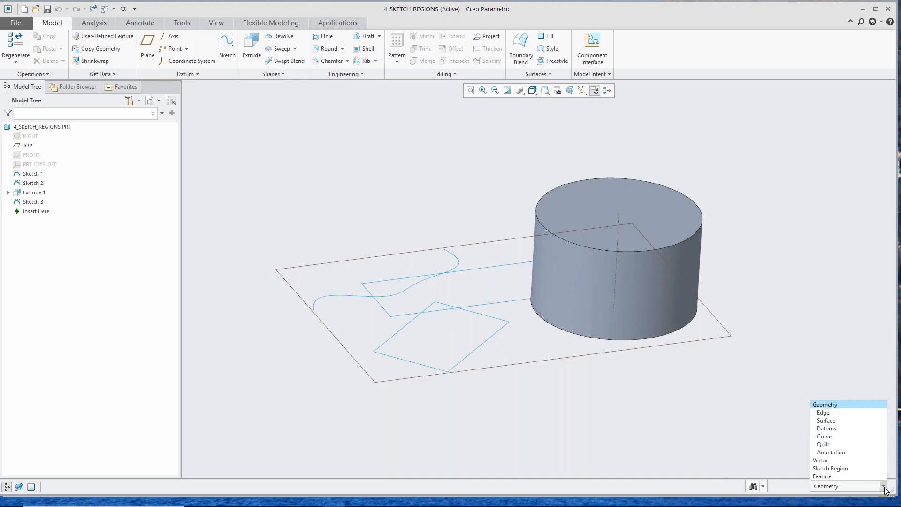
pyautogui.click(863, 467)
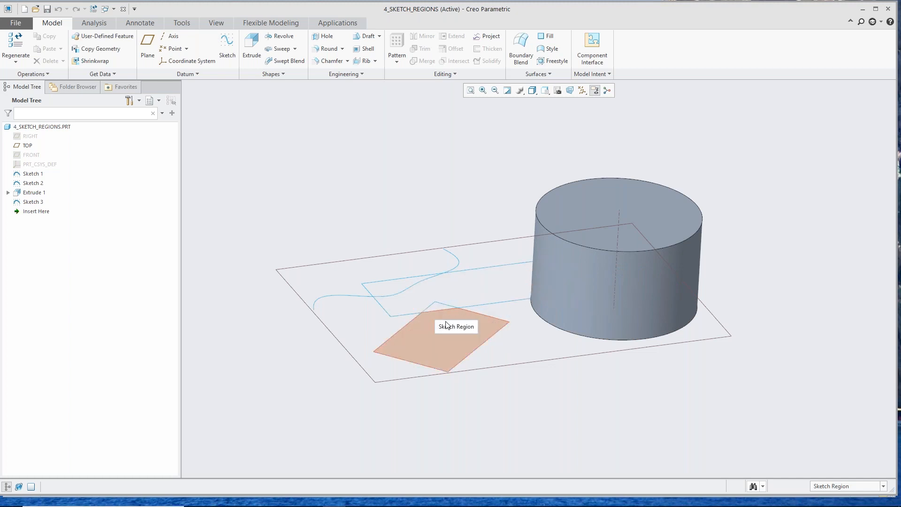
pyautogui.click(417, 338)
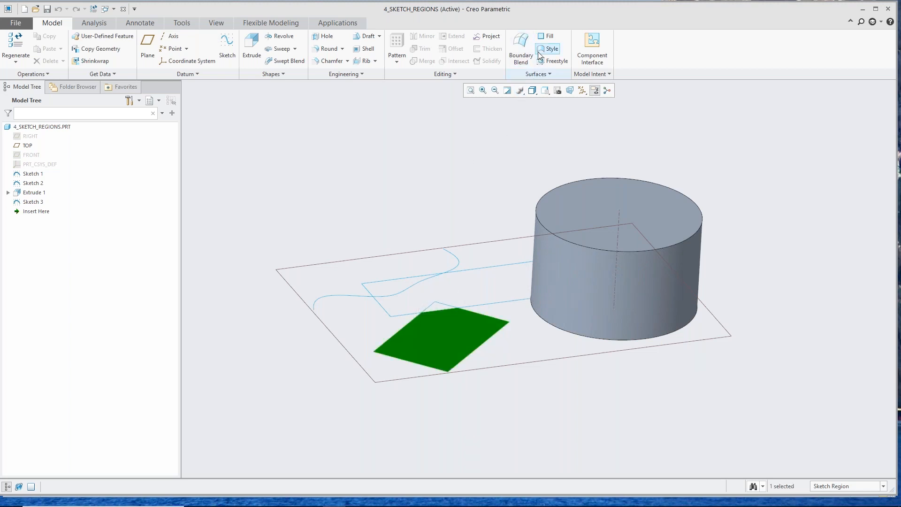
pyautogui.click(548, 38)
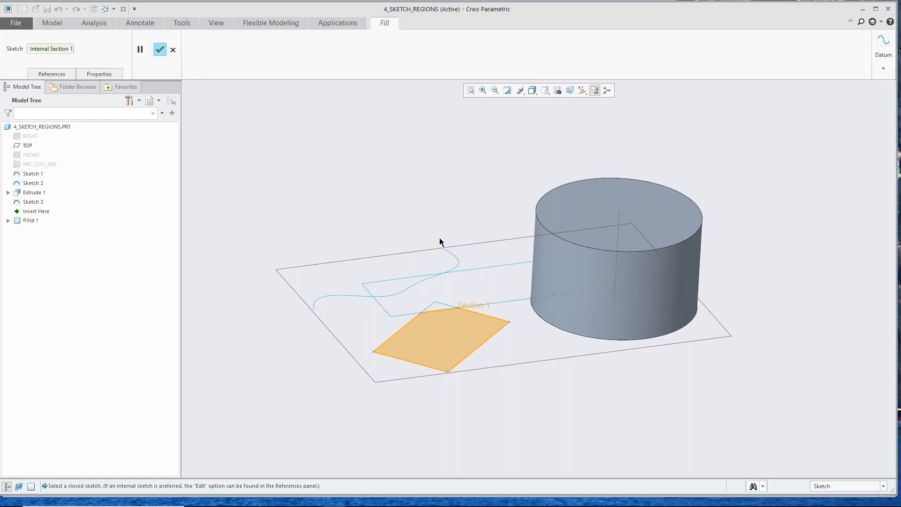
pyautogui.middleClick(358, 150)
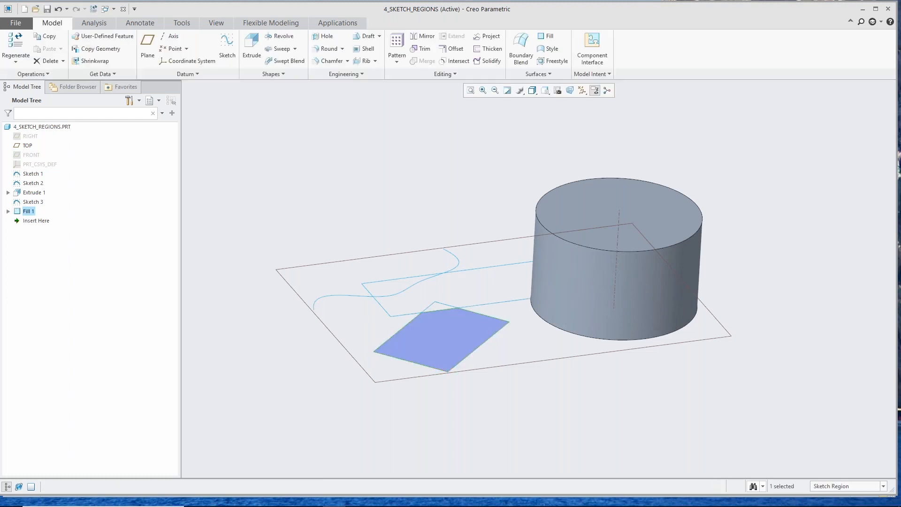
# Step: Extrude the rectangle's end region inside the cylinder 118.90 upward through the body as a material-removing cut
pyautogui.scroll(-1, 436, 345)
pyautogui.scroll(-1, 436, 345)
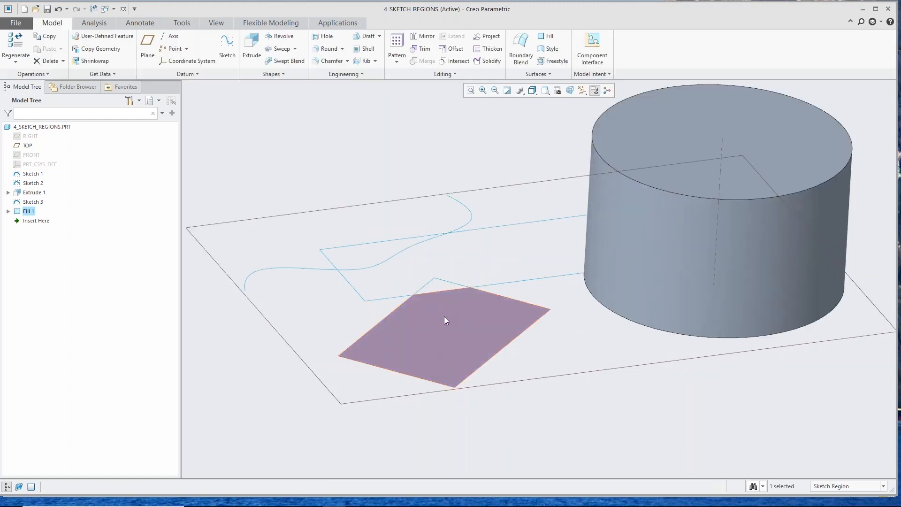
pyautogui.scroll(1, 384, 381)
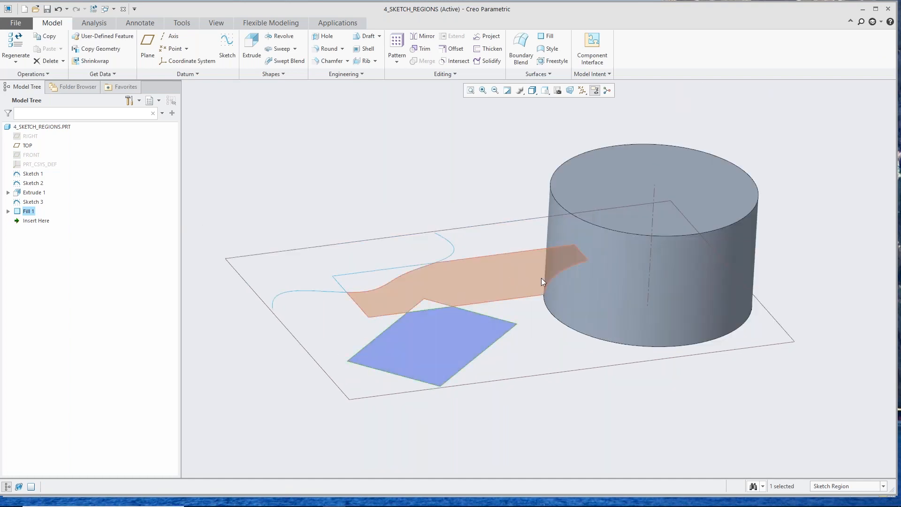
pyautogui.click(567, 280)
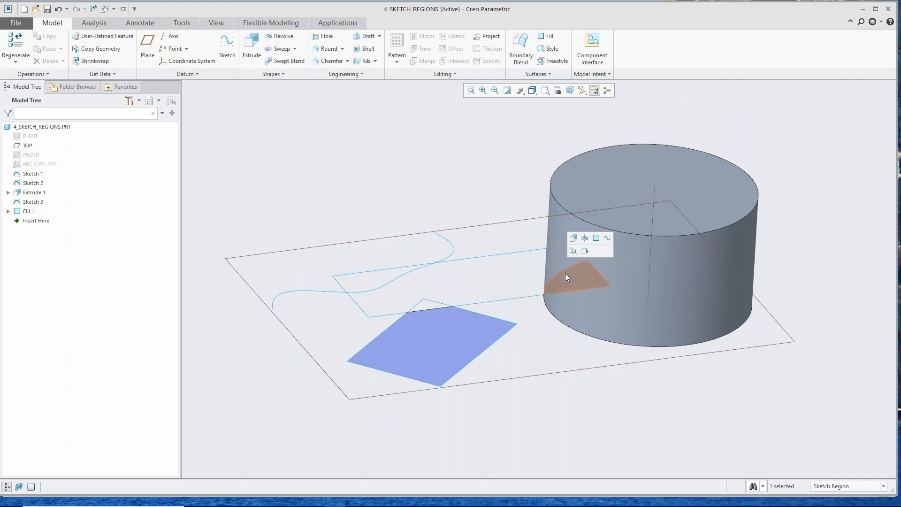
pyautogui.click(573, 238)
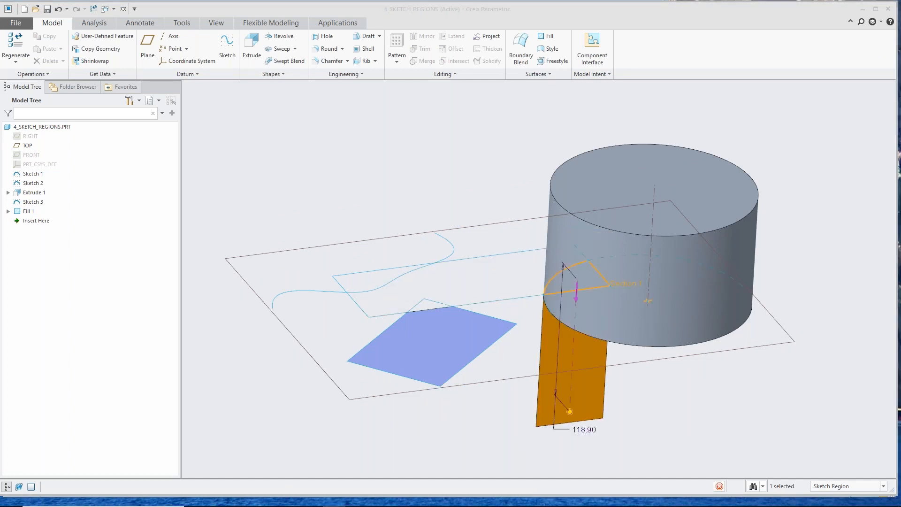
pyautogui.click(577, 293)
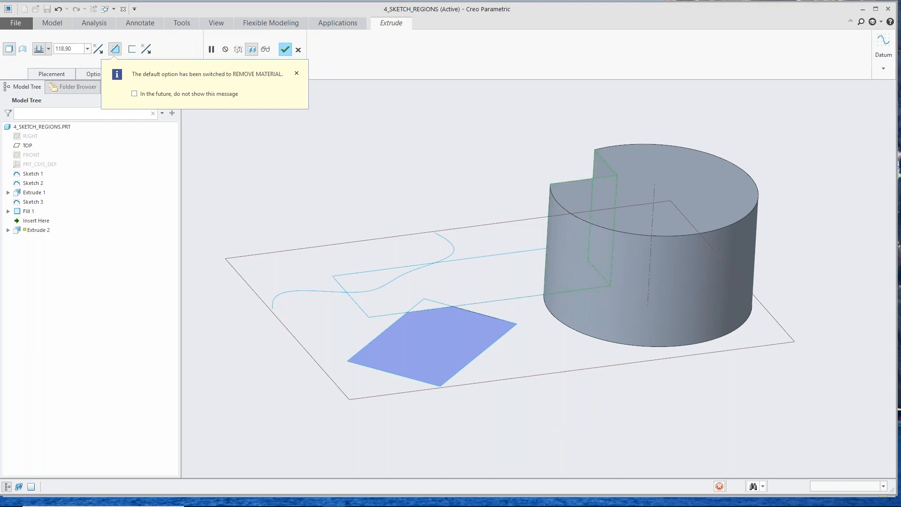
# Step: Revolve the region between the spline and the rectangle's far corner 360° about the rectangle's long edge
pyautogui.moveTo(534, 281); pyautogui.dragTo(573, 303, button='middle')
pyautogui.hotkey('ctrl', 'd')
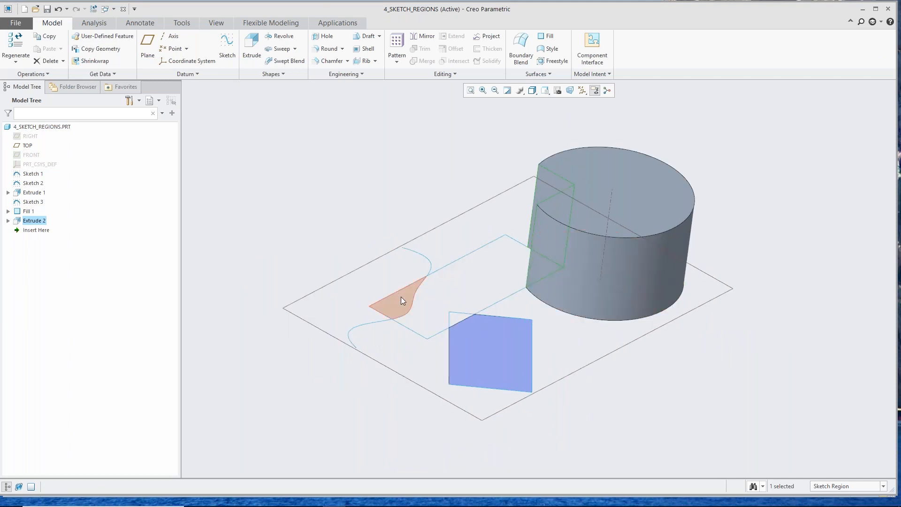
pyautogui.click(401, 296)
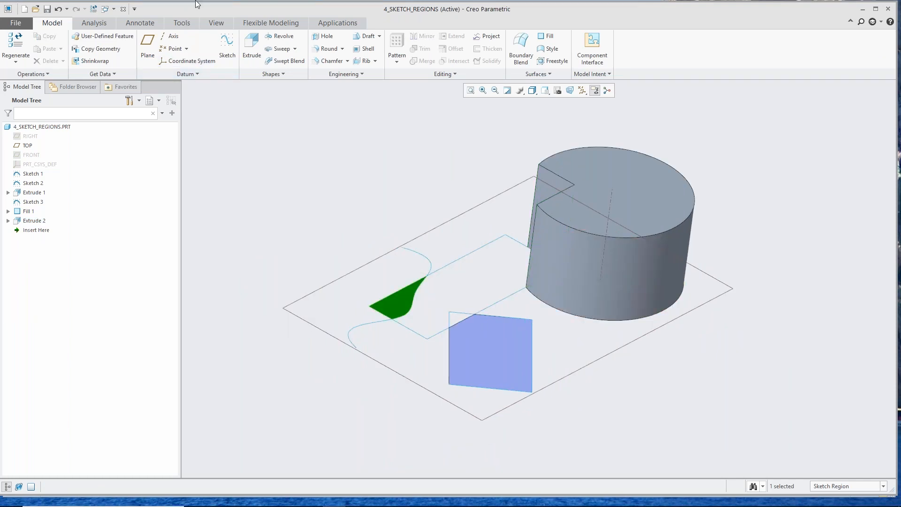
pyautogui.click(277, 38)
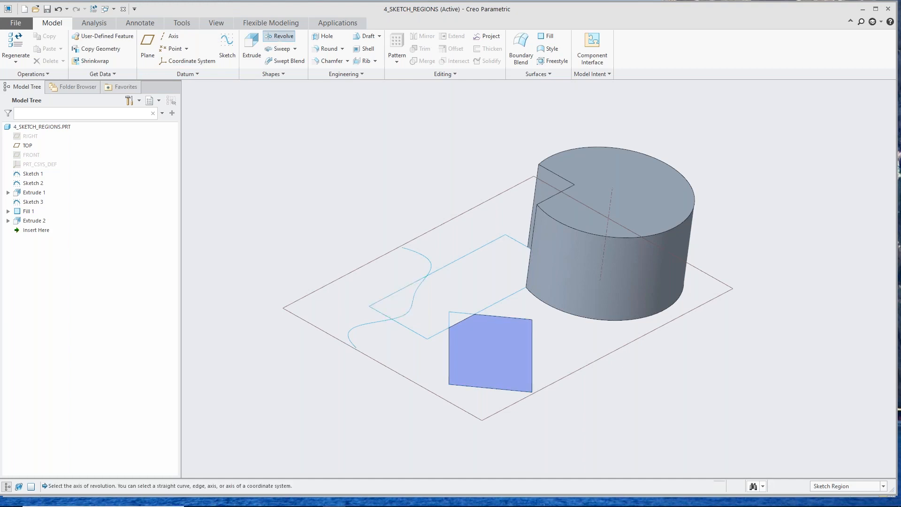
pyautogui.click(453, 266)
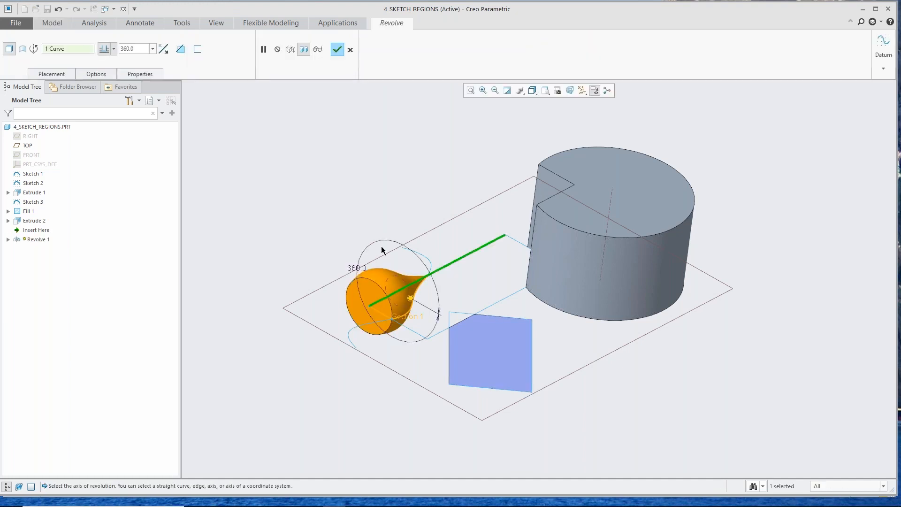
pyautogui.middleClick(395, 298)
pyautogui.moveTo(394, 298); pyautogui.dragTo(364, 318, button='middle')
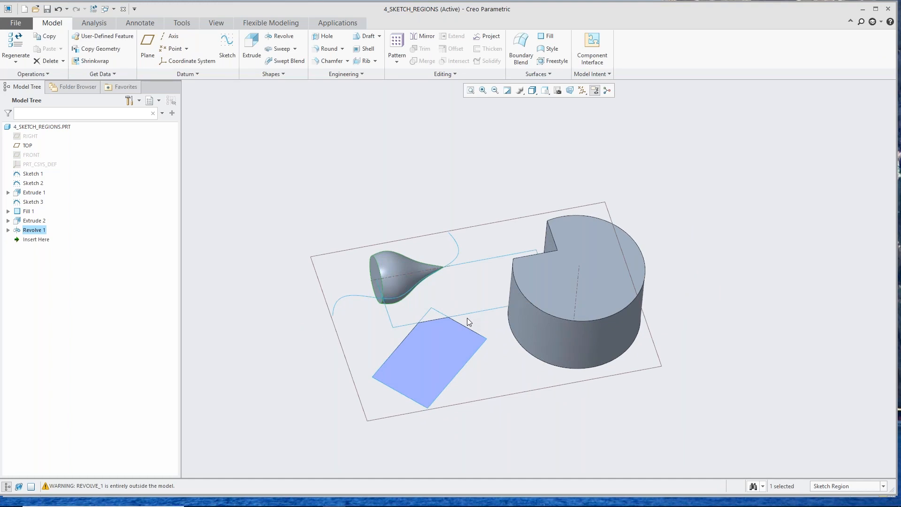
# Step: Close the part and open BATTERY_ASSEM.IAM from the 5_Battery_Inventor_Original folder, using the Inventor Assembly (*.iam) file type
pyautogui.click(124, 9)
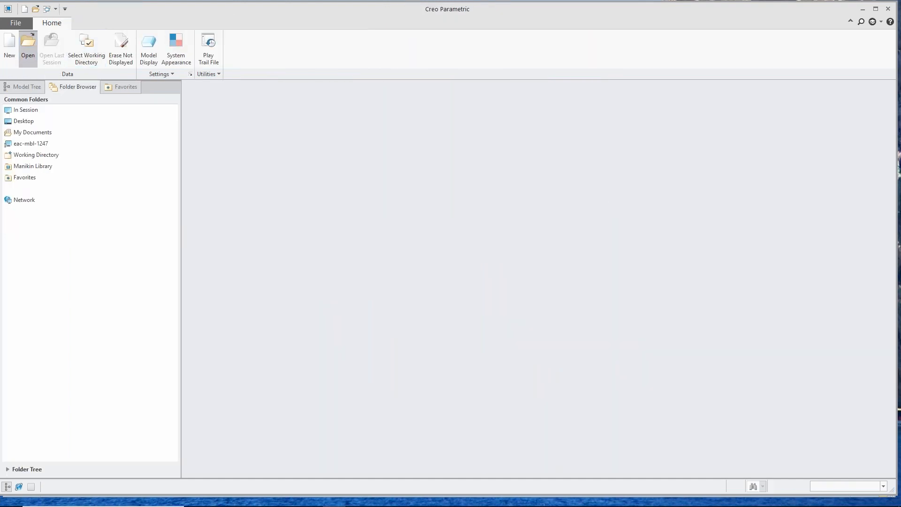
pyautogui.click(28, 47)
pyautogui.doubleClick(380, 191)
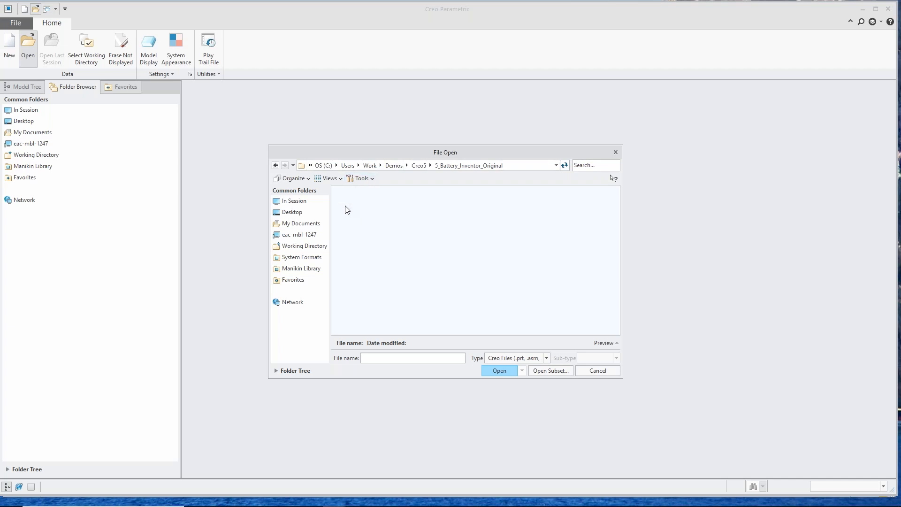
pyautogui.click(547, 359)
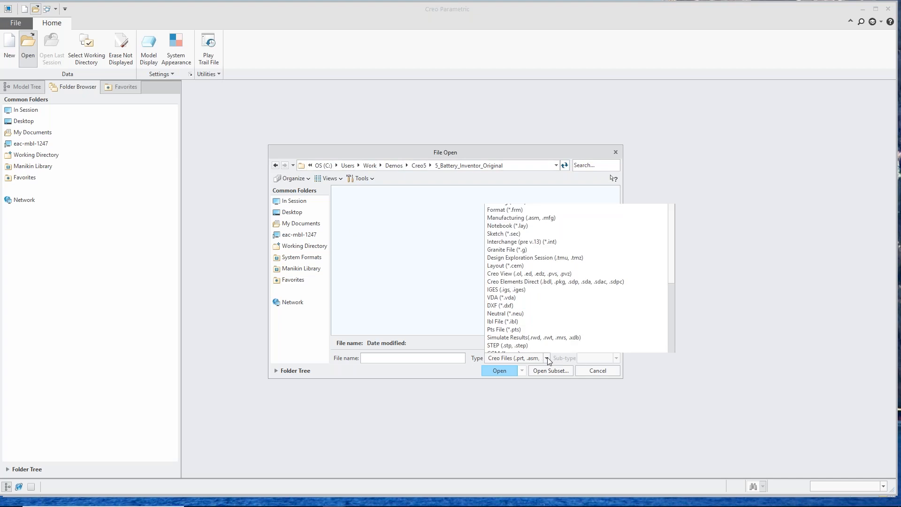
pyautogui.scroll(-10, 543, 308)
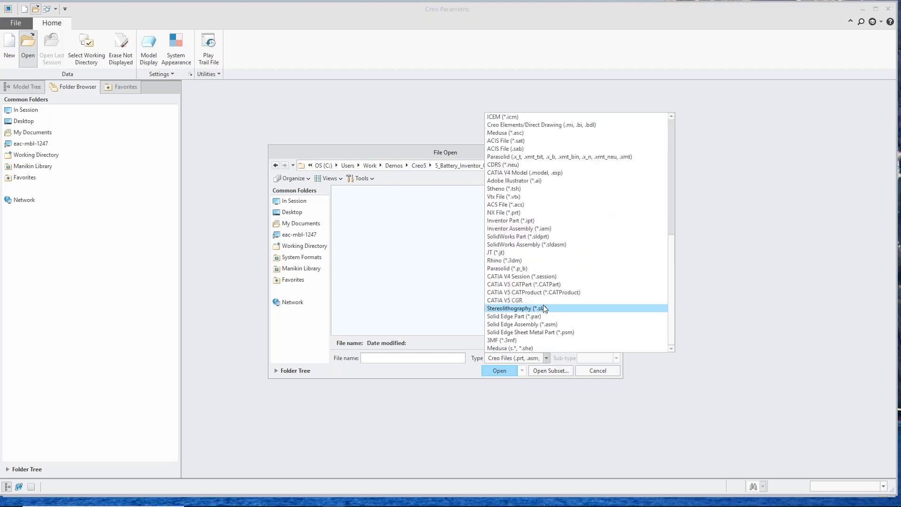
pyautogui.click(551, 228)
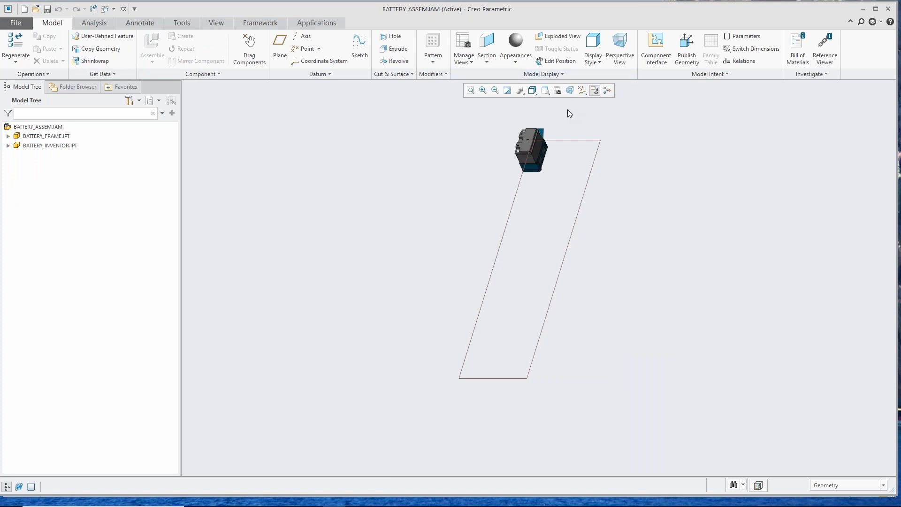
# Step: Examine the imported Inventor battery assembly and the ATB options for checking, updating and linking its components
pyautogui.scroll(-10, 555, 132)
pyautogui.moveTo(382, 262); pyautogui.dragTo(415, 231, button='middle')
pyautogui.scroll(7, 472, 240)
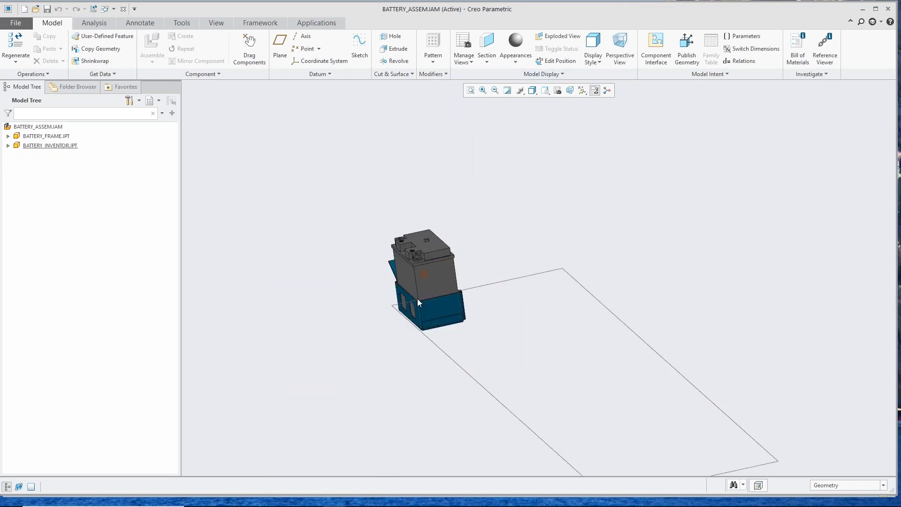
pyautogui.scroll(-5, 417, 298)
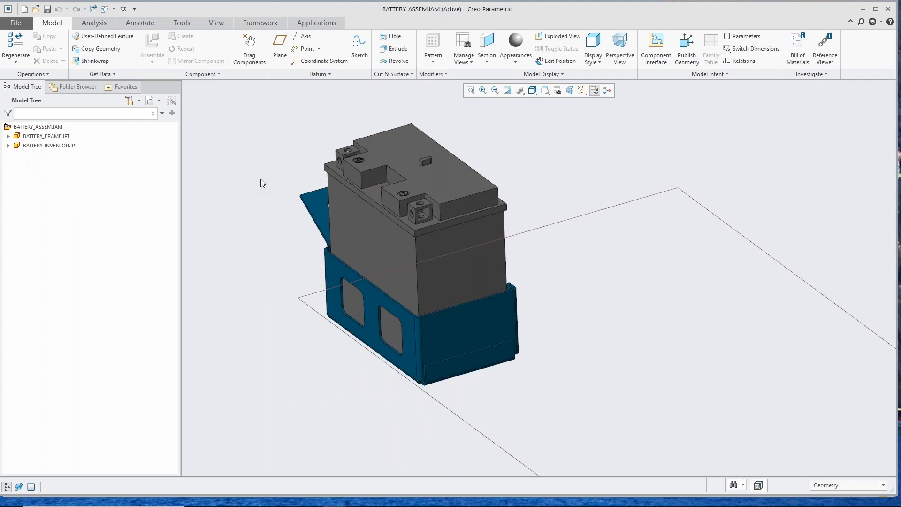
pyautogui.click(48, 74)
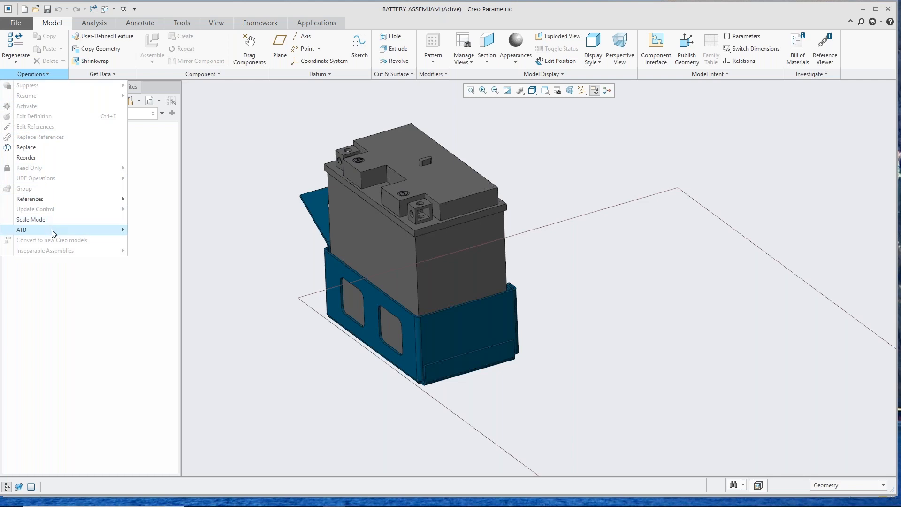
pyautogui.moveTo(54, 234)
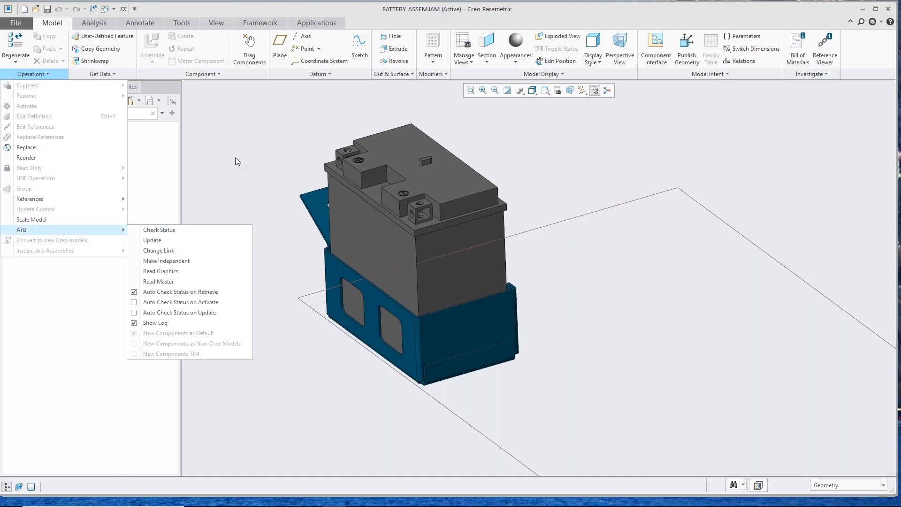
pyautogui.click(237, 139)
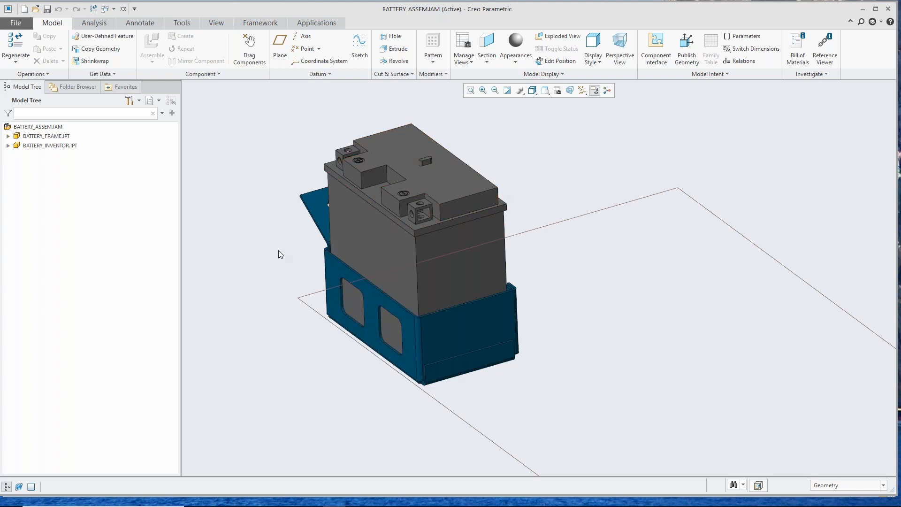
# Step: Close the battery assembly and switch to the PowerPoint slide show of the Creo 5.0 Launch Deck
pyautogui.scroll(-3, 278, 255)
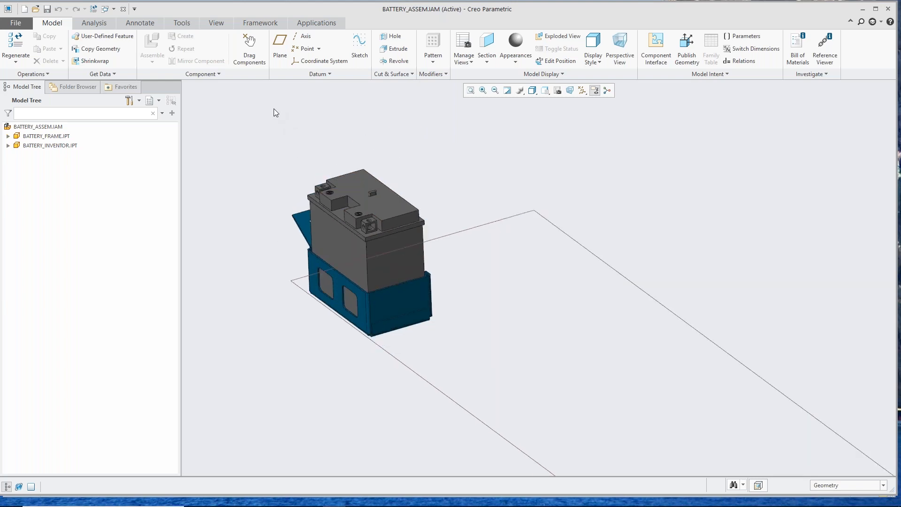
pyautogui.click(124, 9)
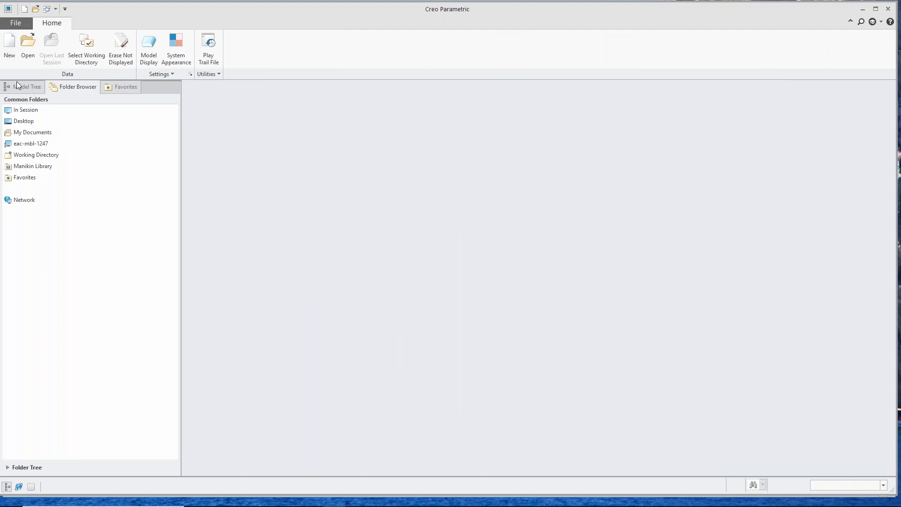
pyautogui.click(28, 42)
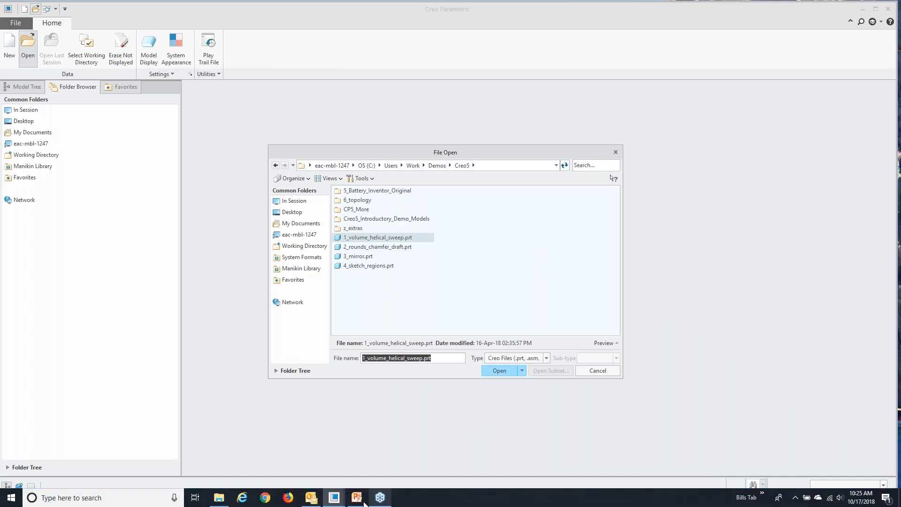
pyautogui.click(357, 499)
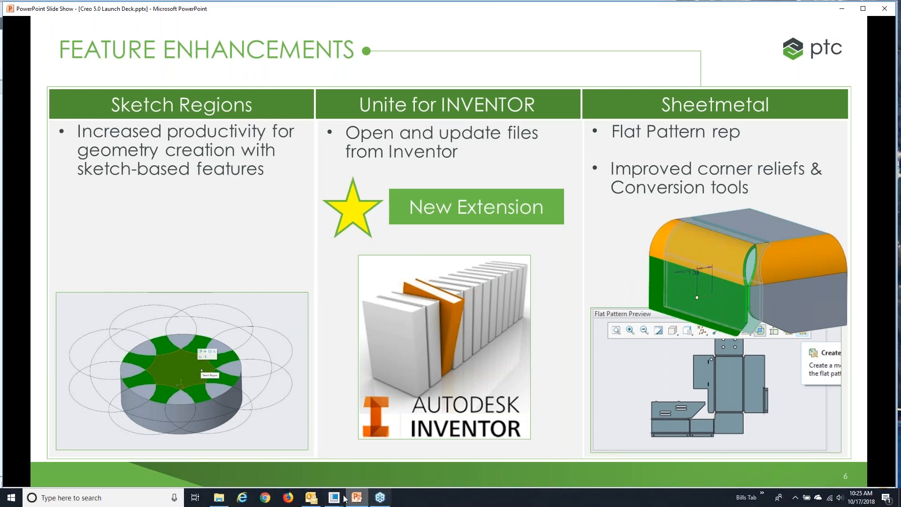
# Step: Switch to Creo Parametric, cancel the pending file opening, and create a new Sheetmetal part from the default template
pyautogui.click(328, 501)
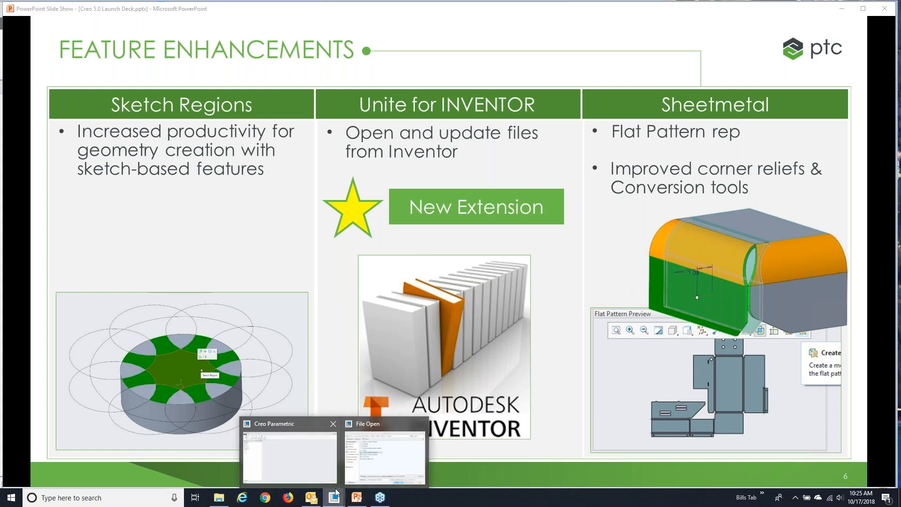
pyautogui.click(311, 460)
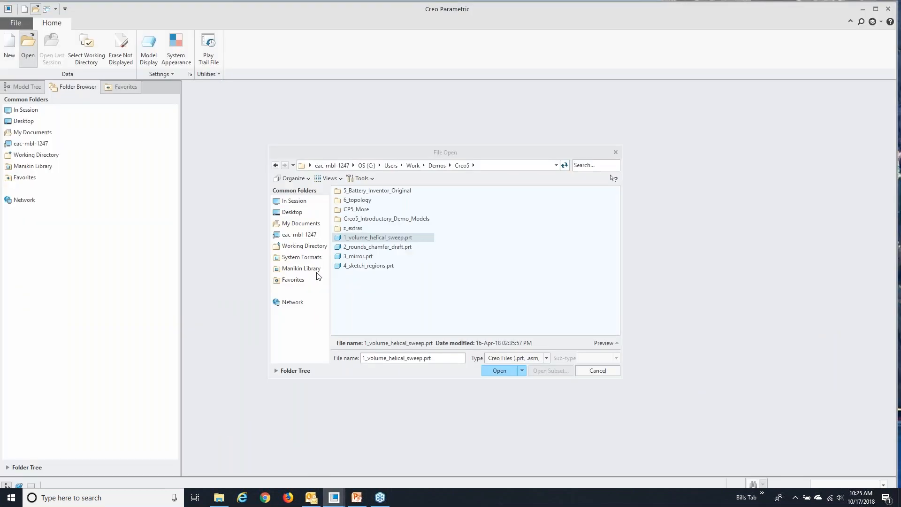
pyautogui.click(581, 373)
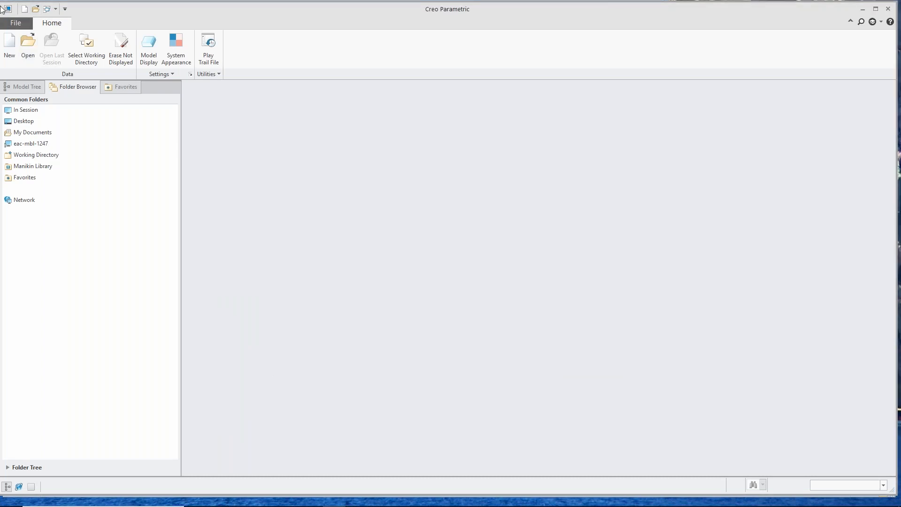
pyautogui.click(10, 47)
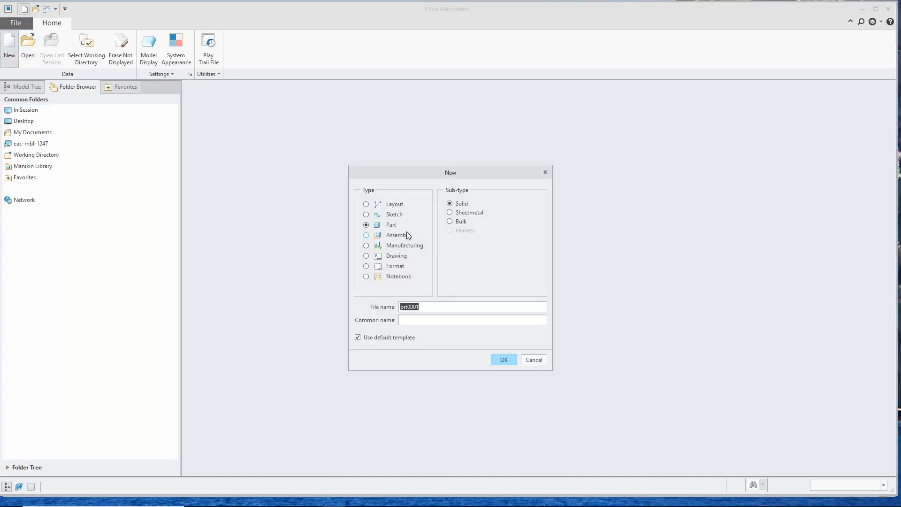
pyautogui.click(451, 213)
pyautogui.click(504, 359)
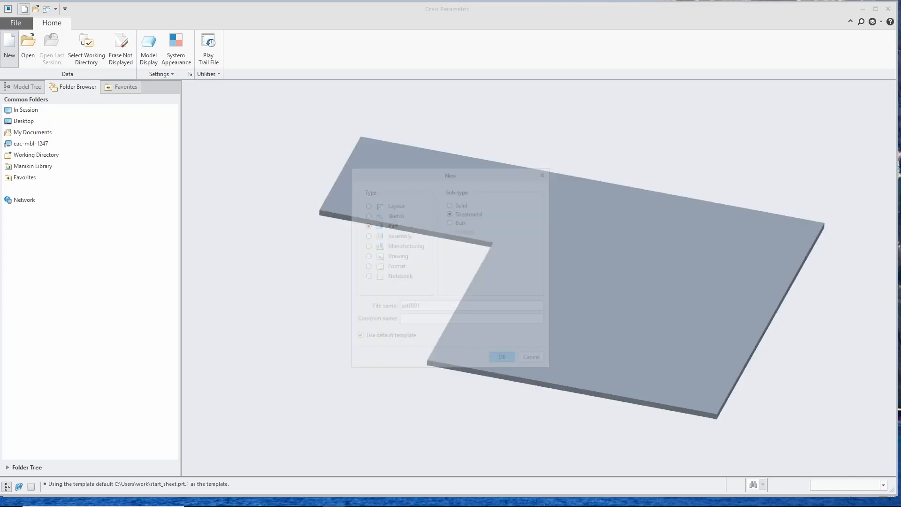
# Step: Add a flange along the two upper plate edges meeting at the outer corner, and shorten its walls
pyautogui.scroll(4, 571, 291)
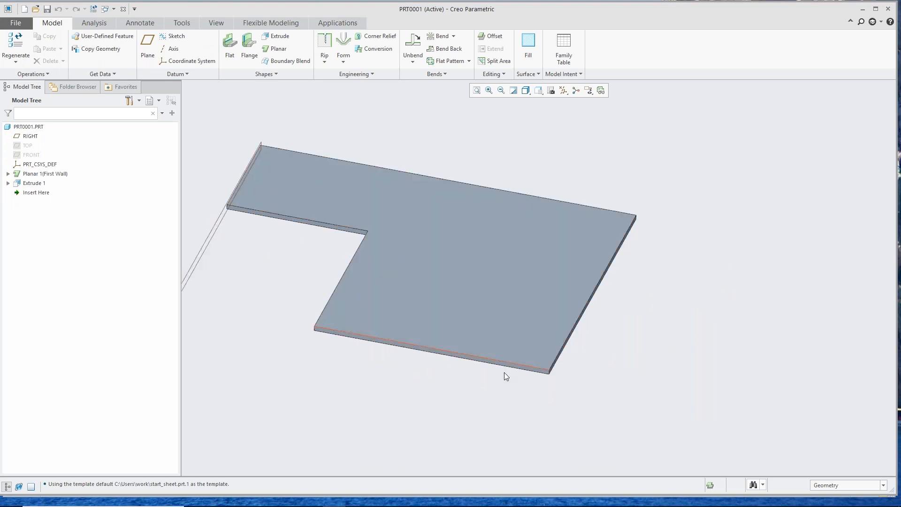
pyautogui.click(532, 365)
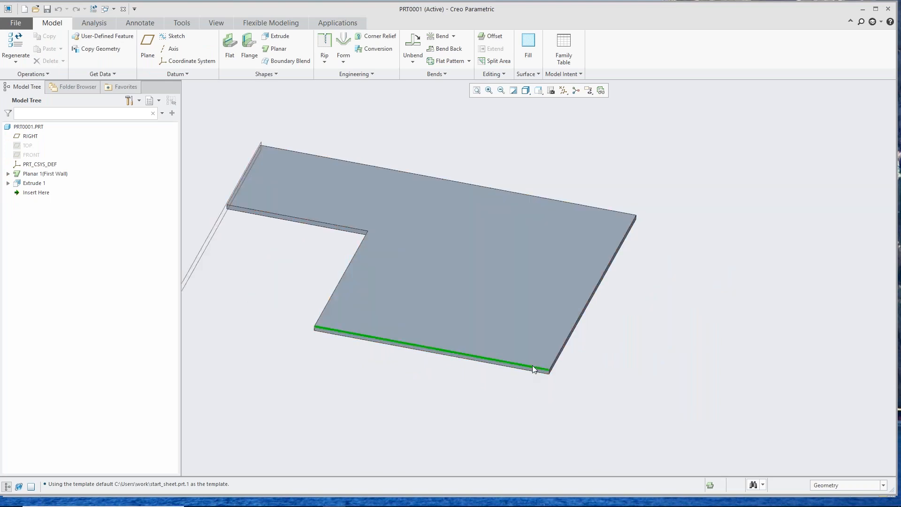
pyautogui.keyDown('ctrl'); pyautogui.click(556, 362); pyautogui.keyUp('ctrl')
pyautogui.scroll(4, 556, 374)
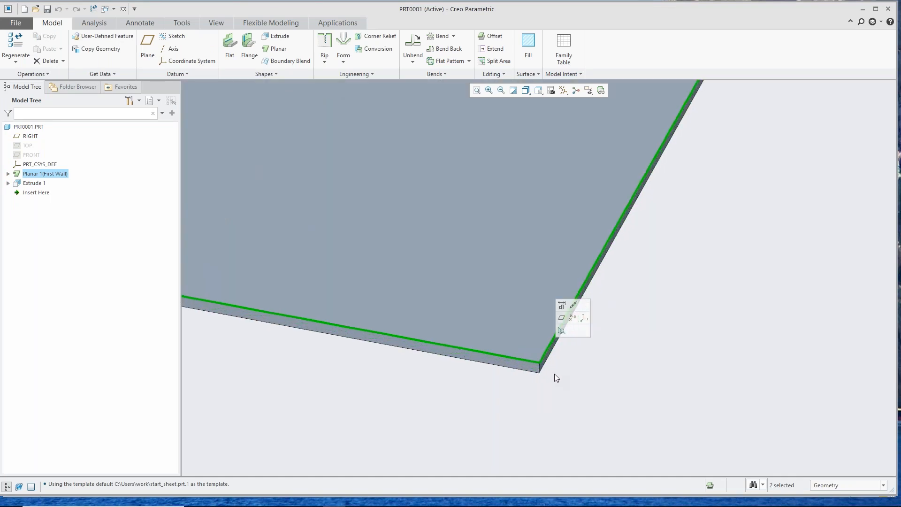
pyautogui.click(247, 43)
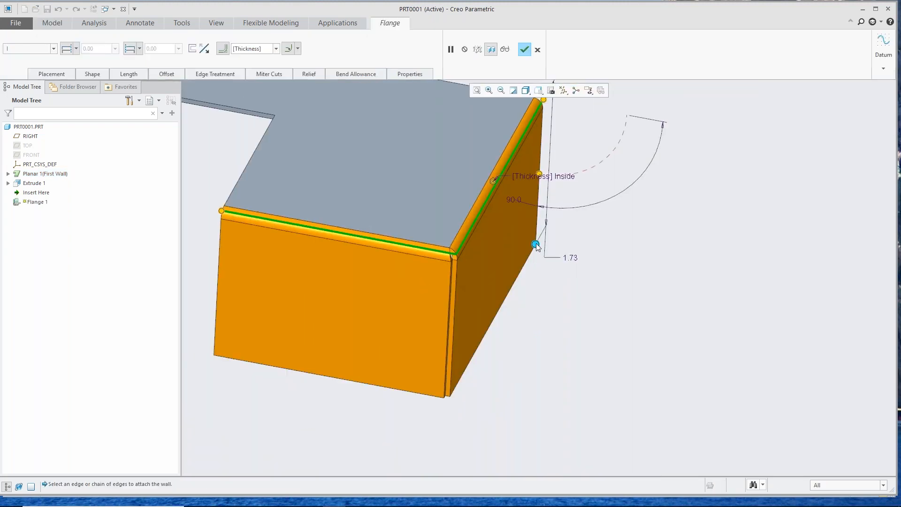
pyautogui.moveTo(536, 245); pyautogui.dragTo(516, 175)
pyautogui.moveTo(423, 267); pyautogui.dragTo(415, 264, button='middle')
# Step: Open the flange's Corner Relief settings for the corner between its two walls
pyautogui.scroll(1, 415, 263)
pyautogui.scroll(-3, 436, 234)
pyautogui.scroll(-2, 435, 239)
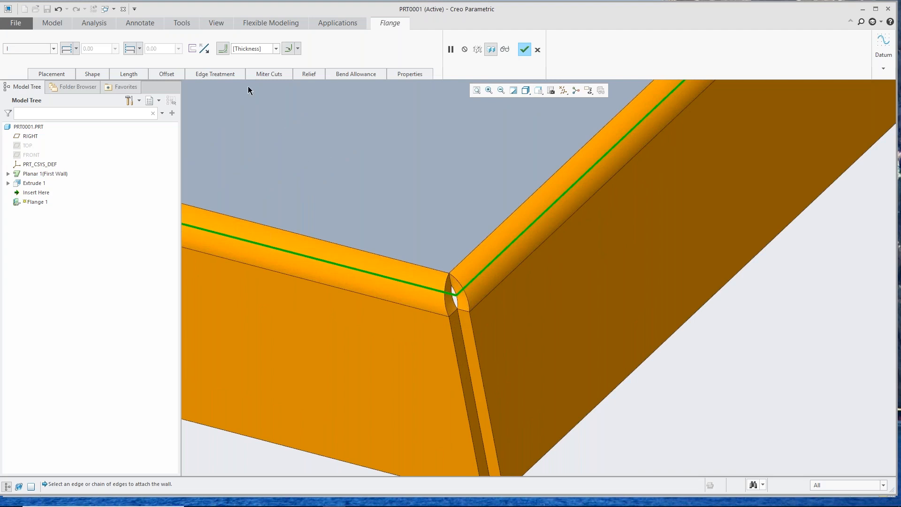
pyautogui.click(308, 76)
pyautogui.click(317, 104)
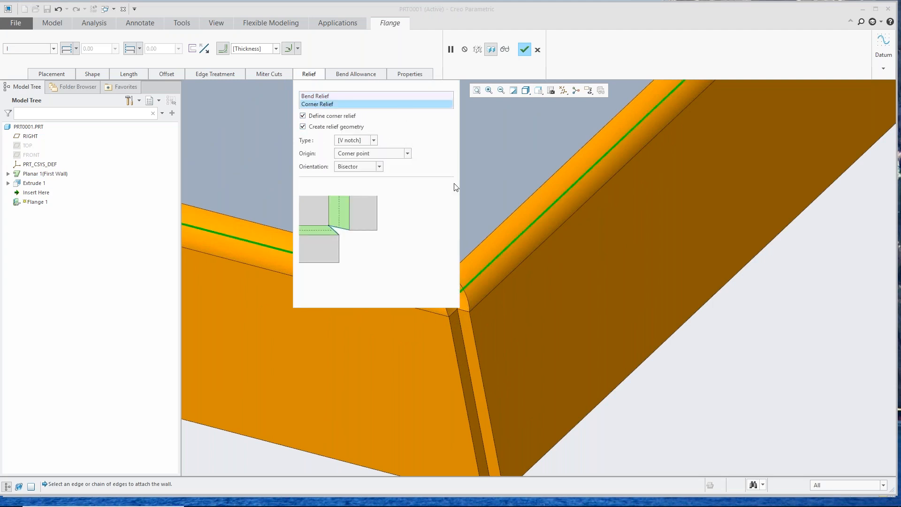
pyautogui.scroll(-4, 687, 328)
pyautogui.scroll(4, 610, 343)
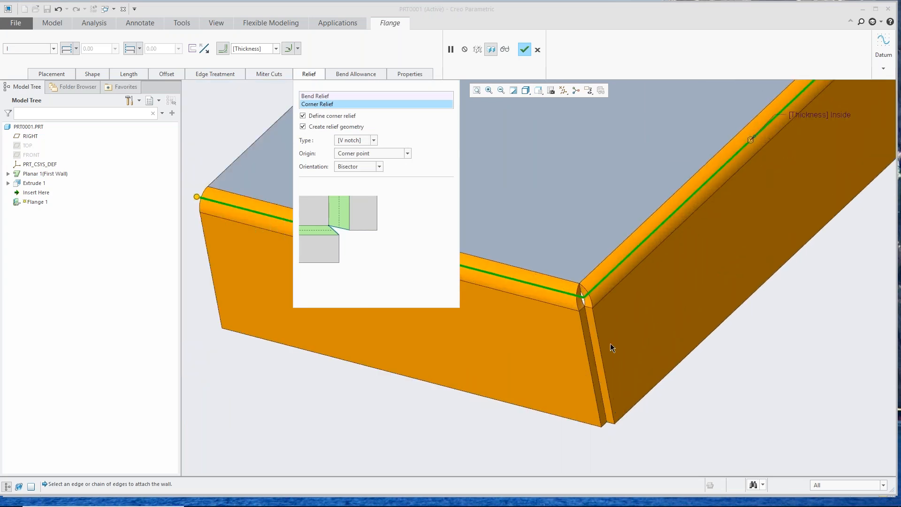
pyautogui.click(407, 154)
pyautogui.click(407, 154)
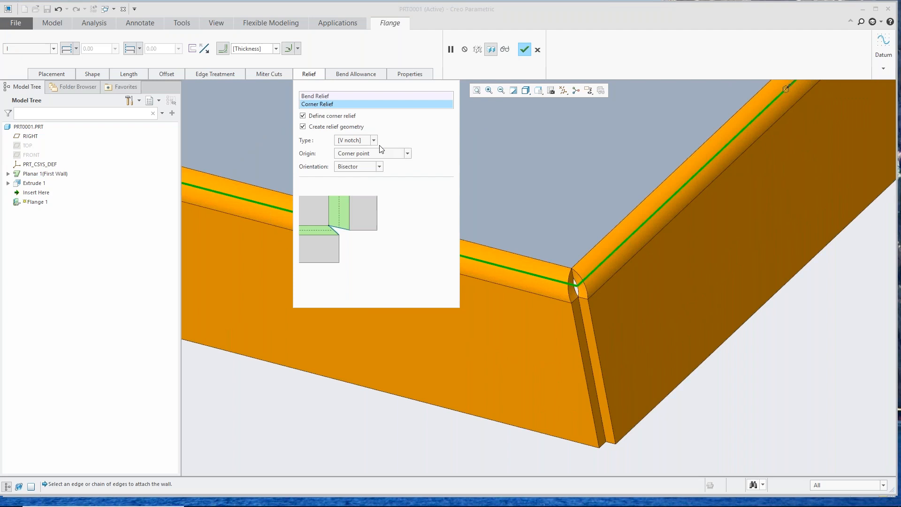
# Step: Set the flange's corner relief type to Circular
pyautogui.click(374, 141)
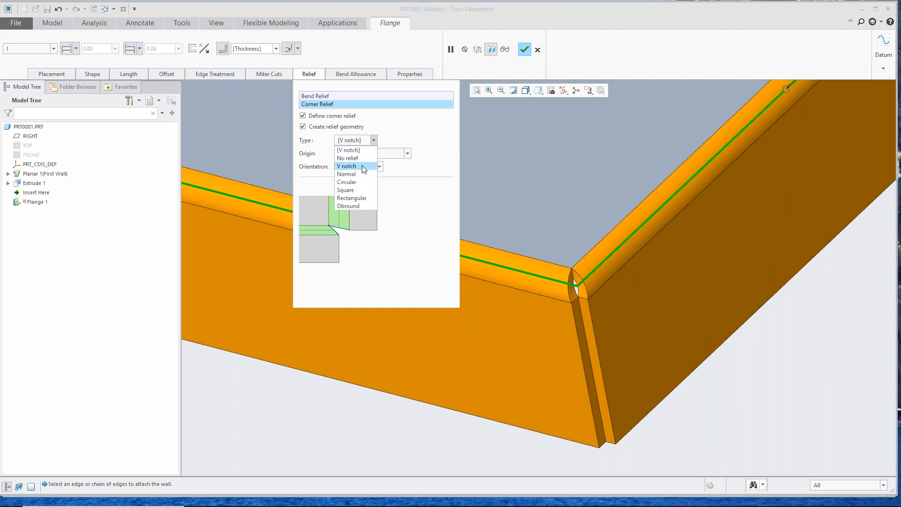
pyautogui.click(360, 183)
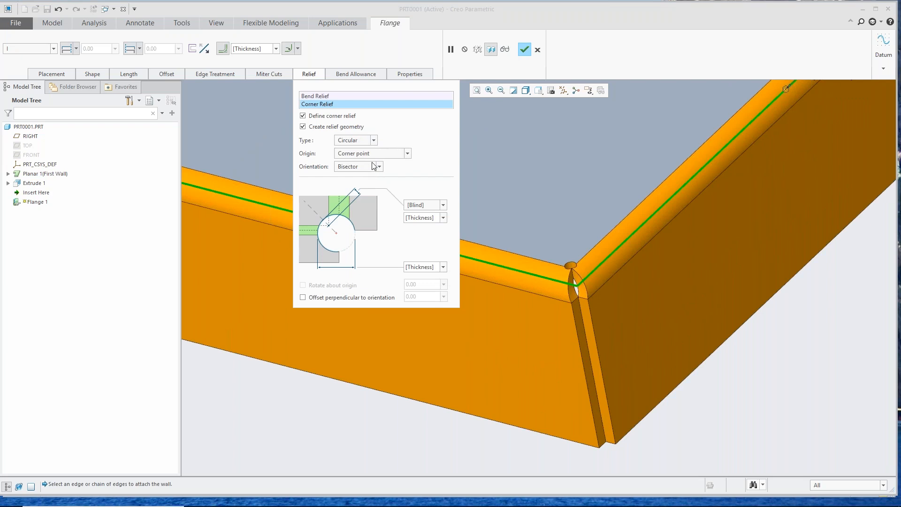
pyautogui.click(407, 154)
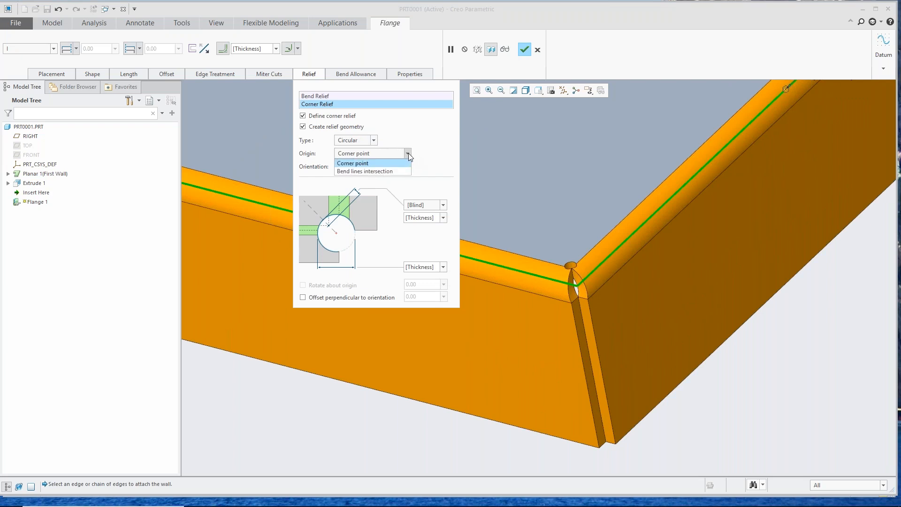
pyautogui.click(374, 143)
# Step: Set the corner relief type to Square with its depth Up to bend
pyautogui.click(374, 141)
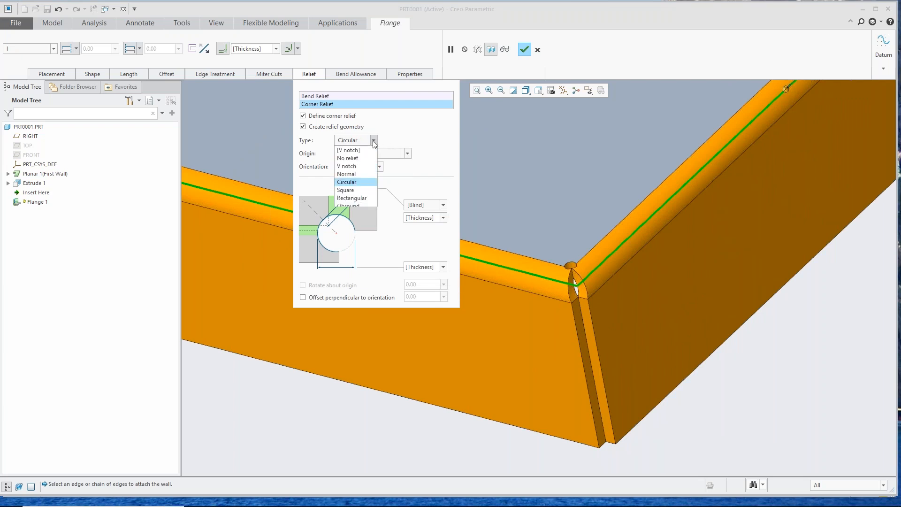
pyautogui.click(364, 190)
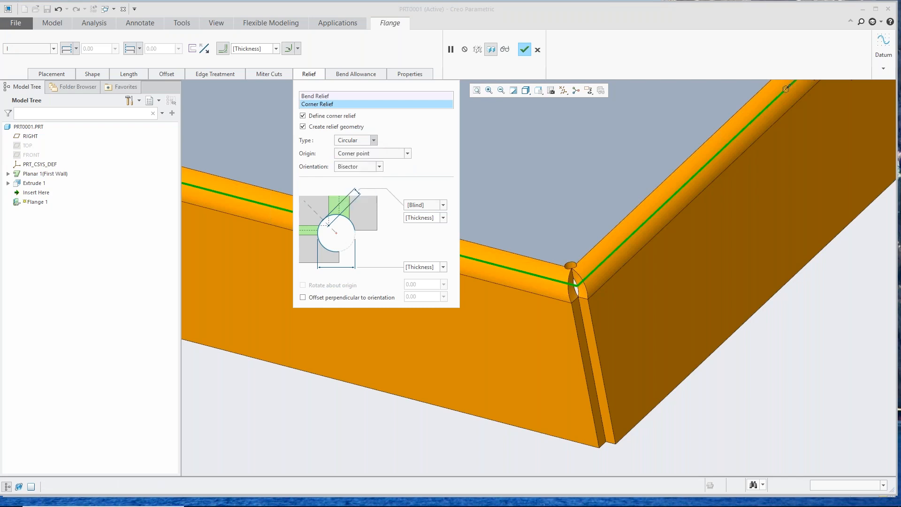
pyautogui.click(444, 206)
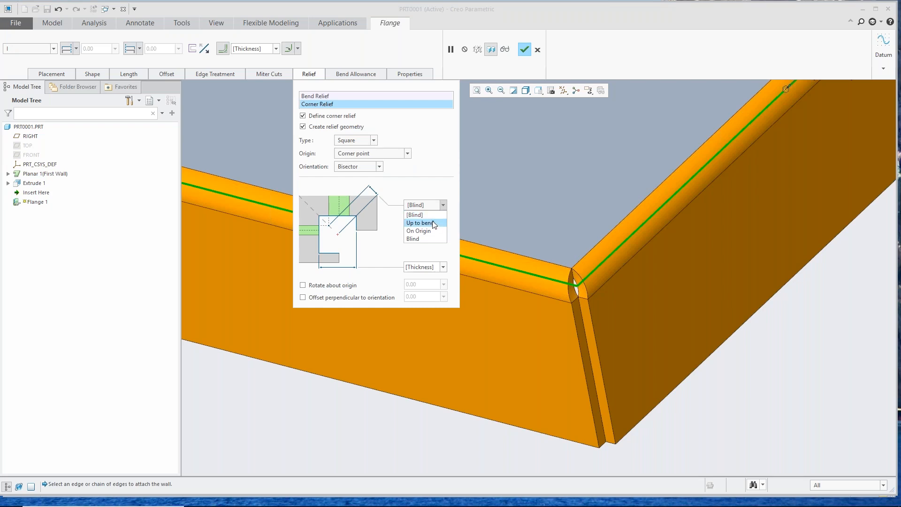
pyautogui.click(433, 224)
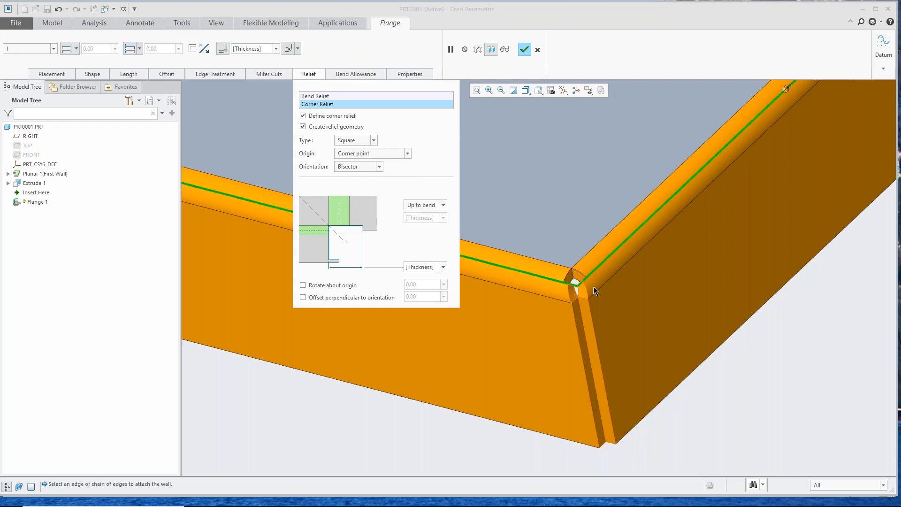
pyautogui.scroll(-2, 573, 280)
pyautogui.scroll(-1, 573, 280)
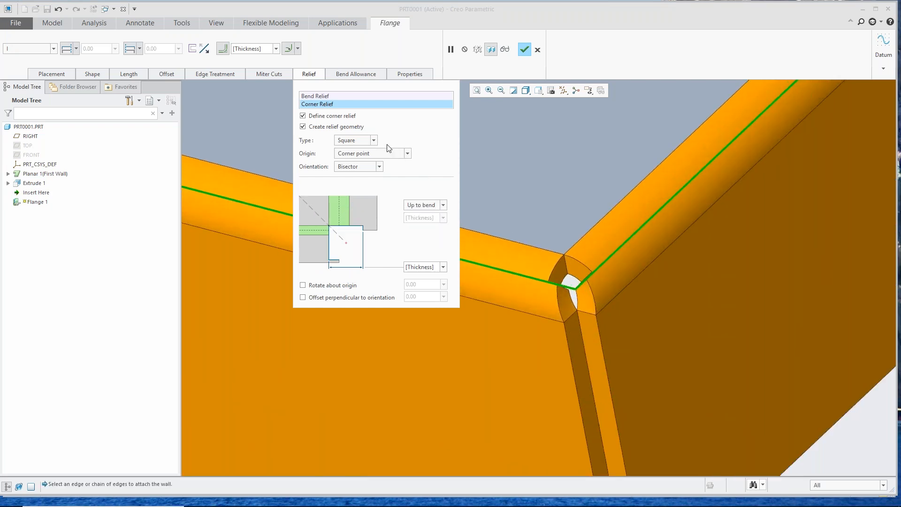
# Step: Change the corner relief type to Rectangular and complete the flange
pyautogui.click(374, 141)
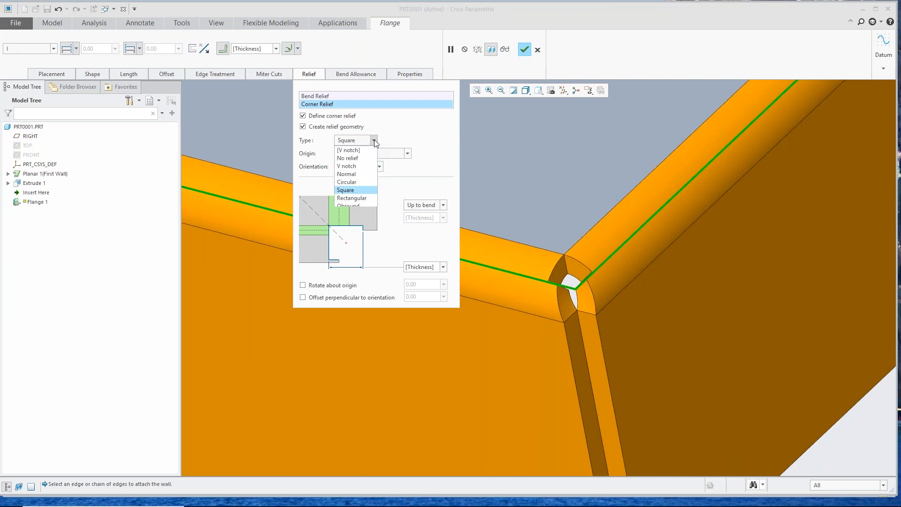
pyautogui.click(364, 198)
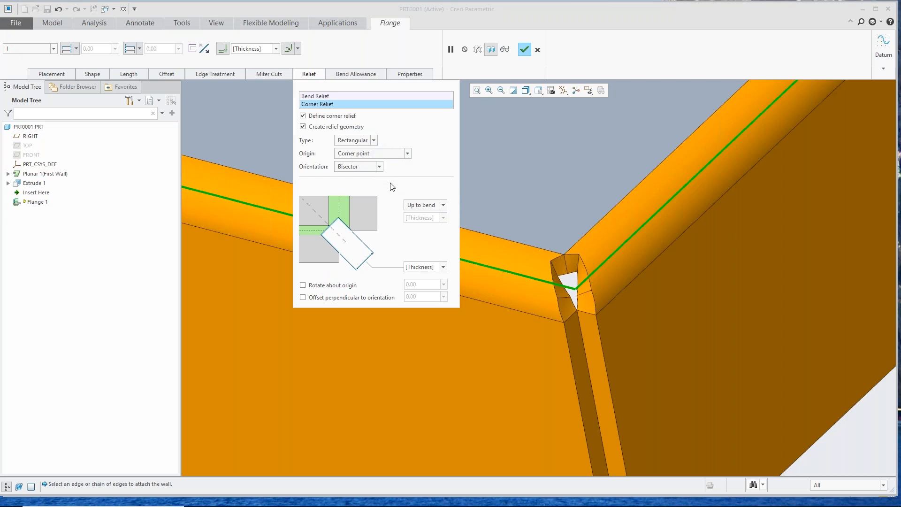
pyautogui.click(527, 48)
pyautogui.click(614, 366)
pyautogui.moveTo(524, 368); pyautogui.dragTo(527, 368, button='middle')
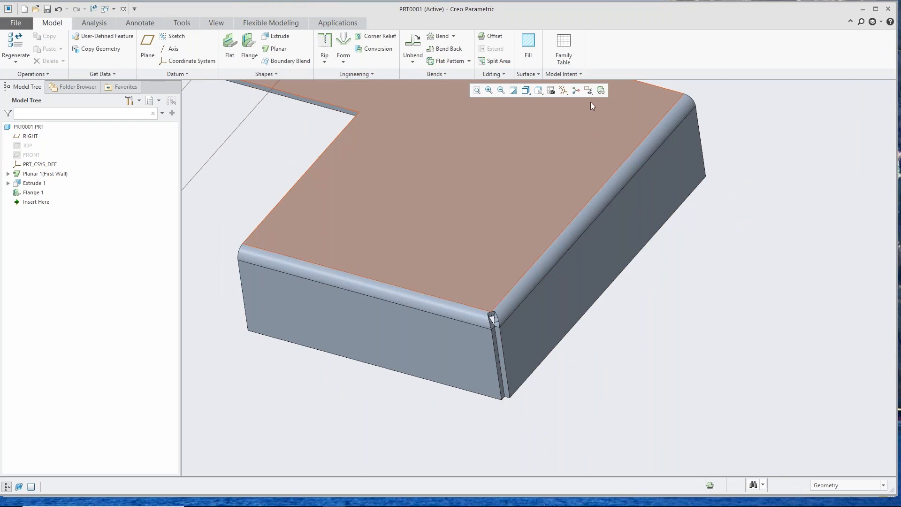
# Step: Display the Flat Pattern Preview and examine the corner relief in the unfolded part
pyautogui.click(601, 91)
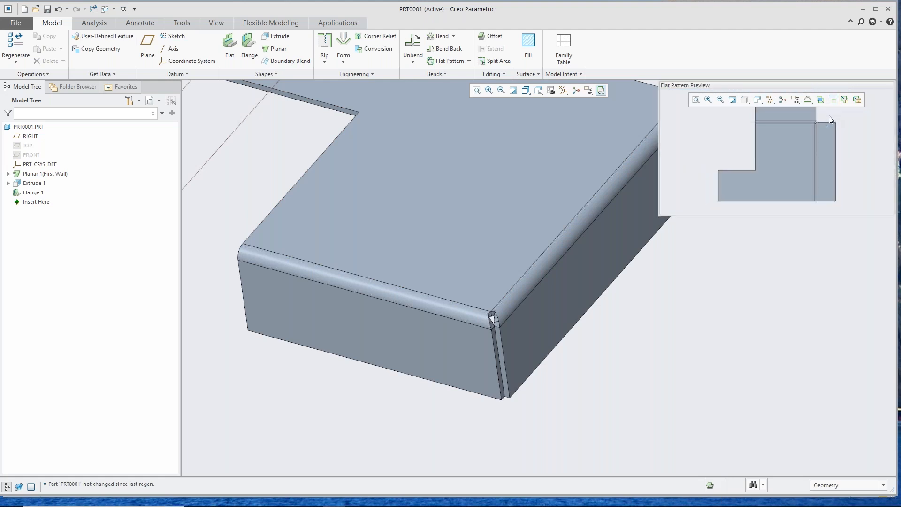
pyautogui.scroll(5, 826, 117)
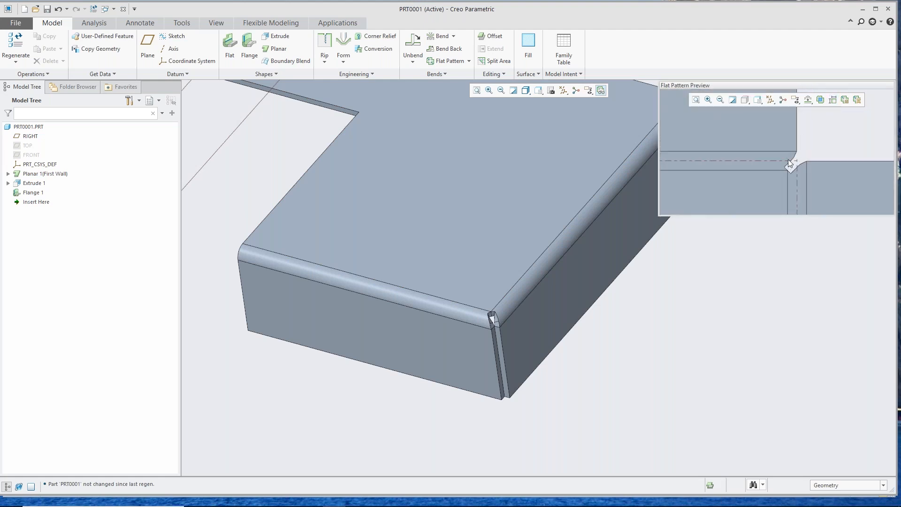
pyautogui.scroll(-5, 746, 169)
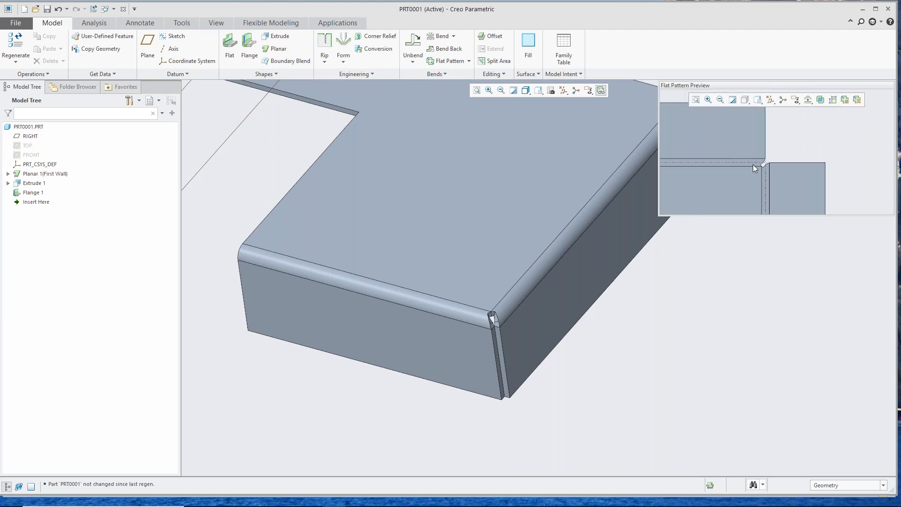
pyautogui.scroll(-2, 753, 188)
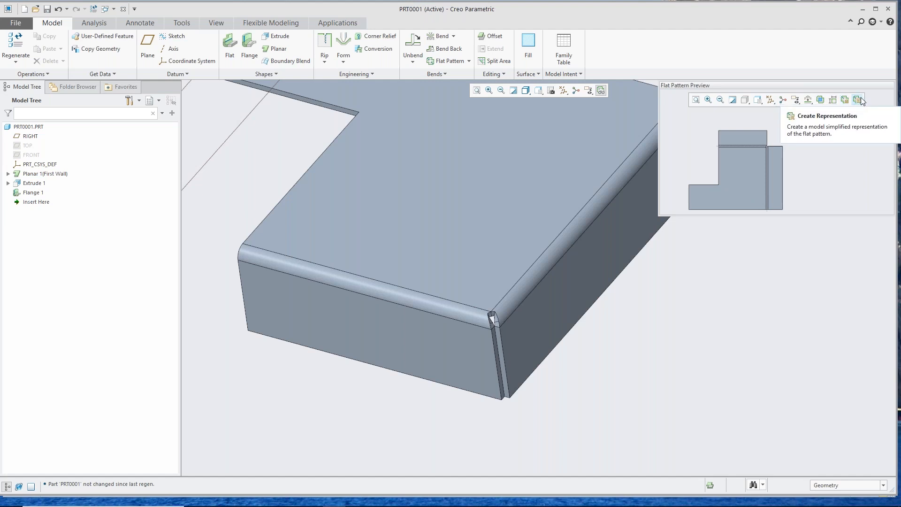
# Step: Create a simplified representation of the flat pattern named PRT0001_FLAT_REP
pyautogui.click(860, 99)
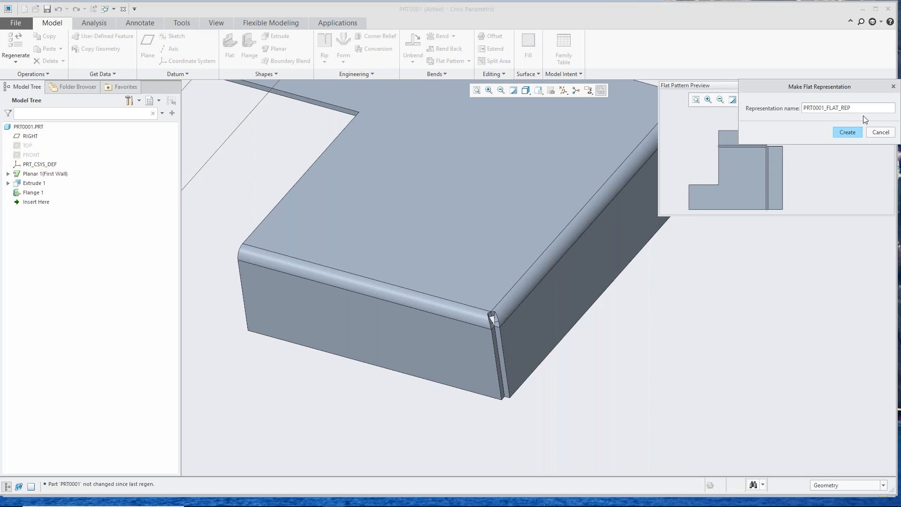
pyautogui.click(850, 134)
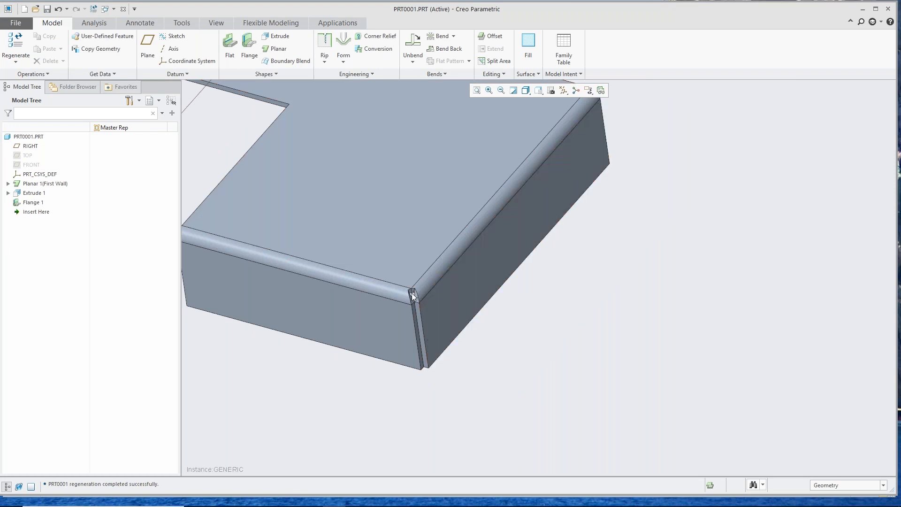
pyautogui.scroll(-4, 400, 319)
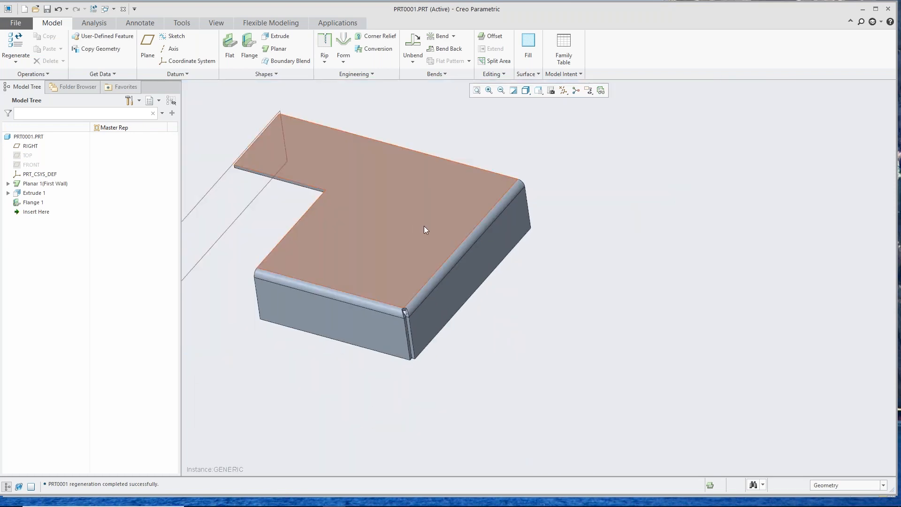
pyautogui.scroll(2, 423, 226)
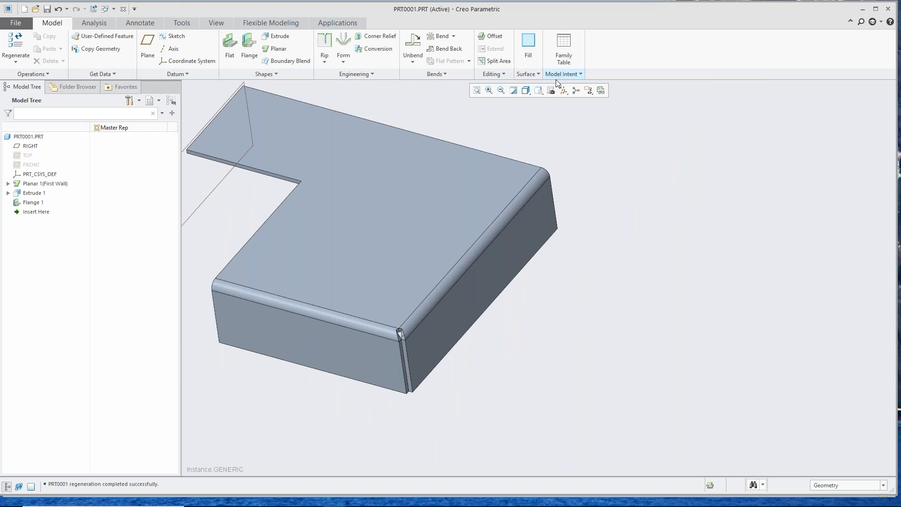
# Step: Activate the Prt0001_Flat_Rep representation to view the unfolded part, return to Master Rep, and close the View Manager
pyautogui.click(551, 90)
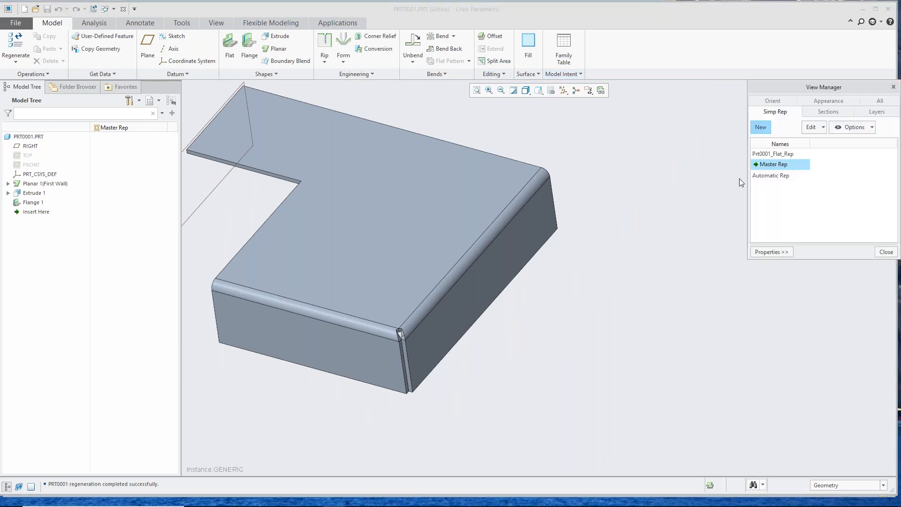
pyautogui.doubleClick(759, 156)
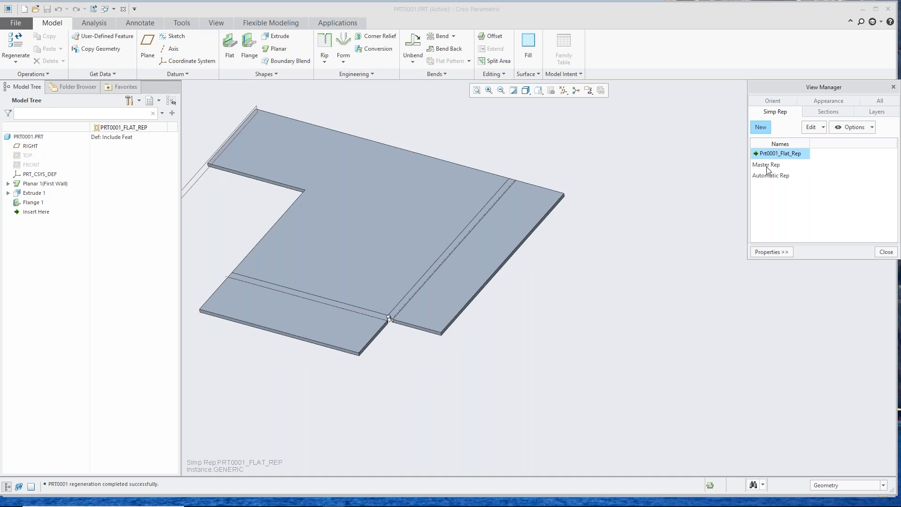
pyautogui.doubleClick(767, 165)
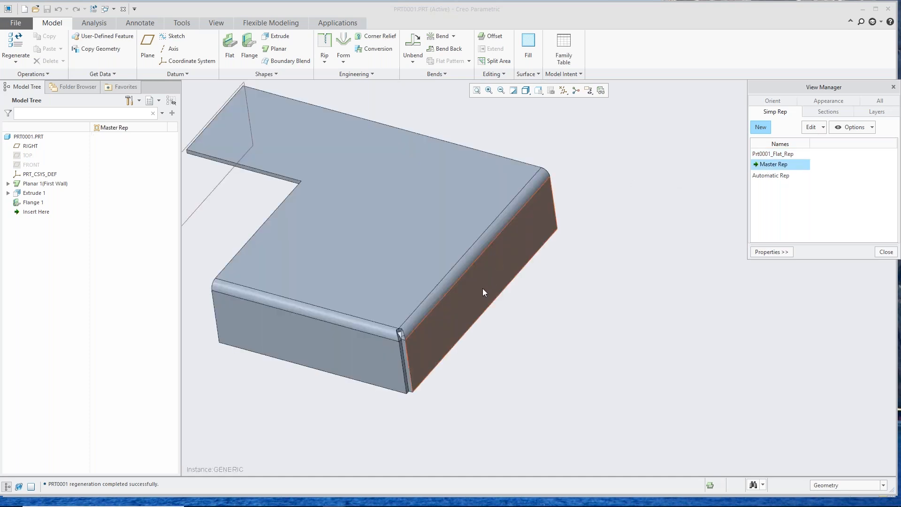
pyautogui.moveTo(799, 87); pyautogui.dragTo(728, 93)
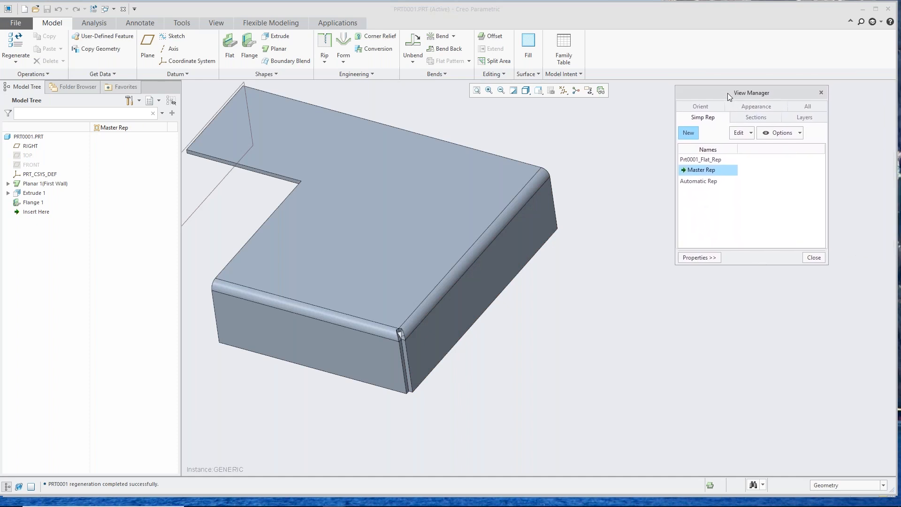
pyautogui.click(821, 93)
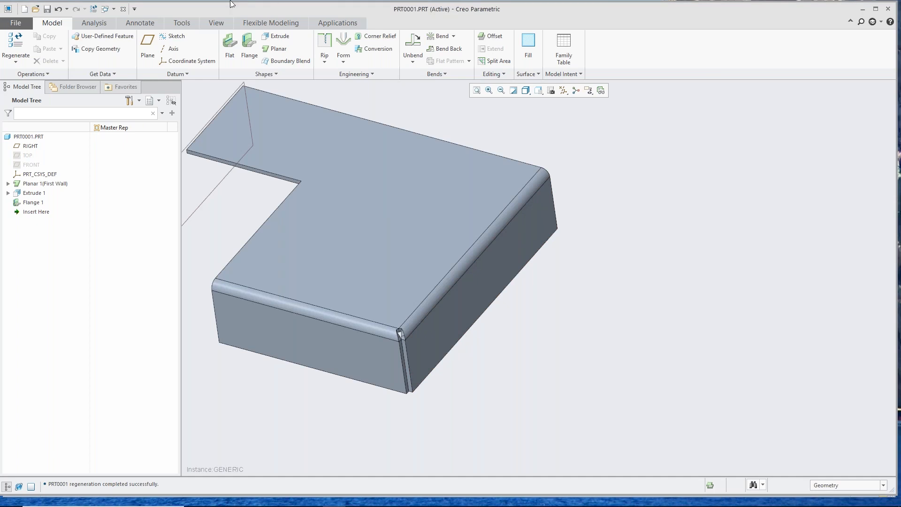
# Step: Close the sheetmetal part, switch to the PowerPoint slide show, and advance to the slide after Feature Enhancements
pyautogui.click(123, 9)
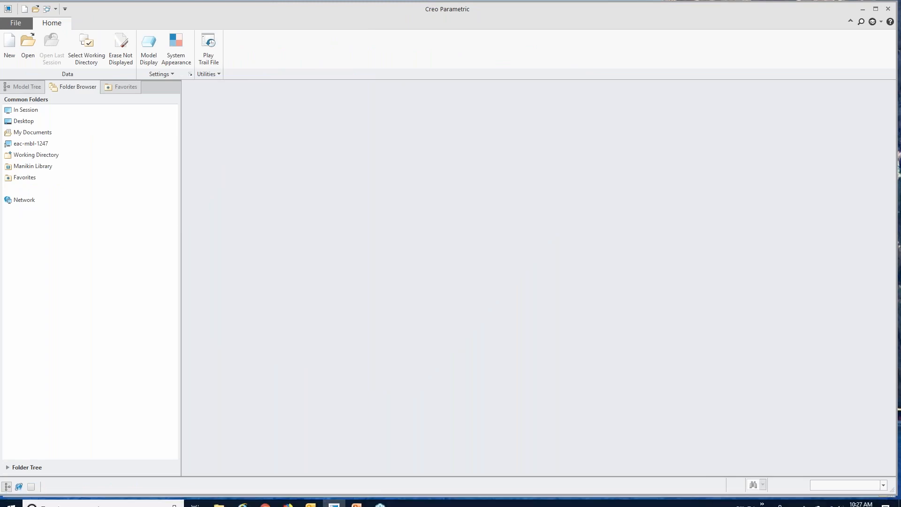
pyautogui.click(358, 501)
pyautogui.press('Right')
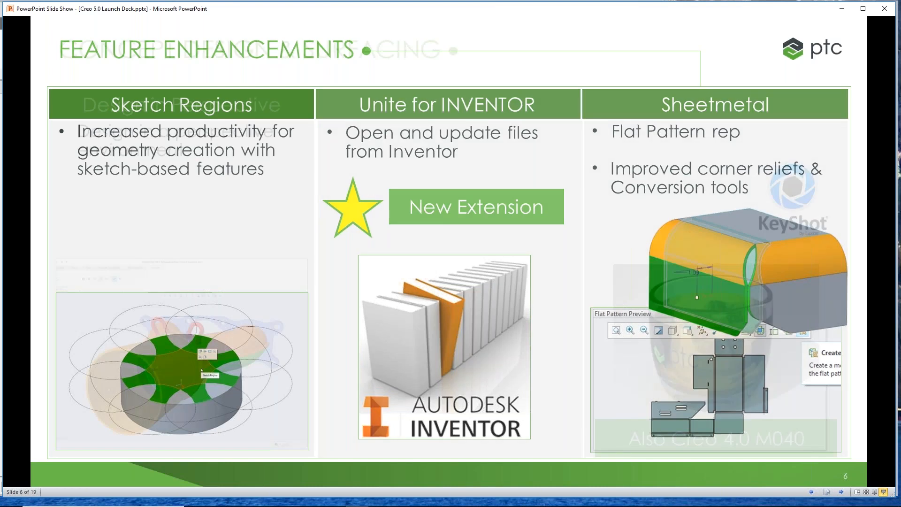
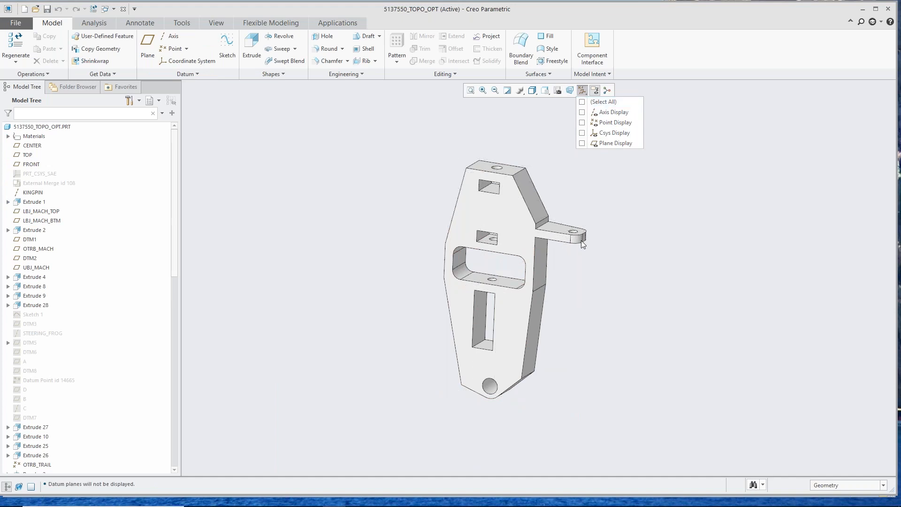
# Step: Close the datum display filters with all datum types hidden and examine the part's side arm, overall shape and feature list
pyautogui.click(610, 184)
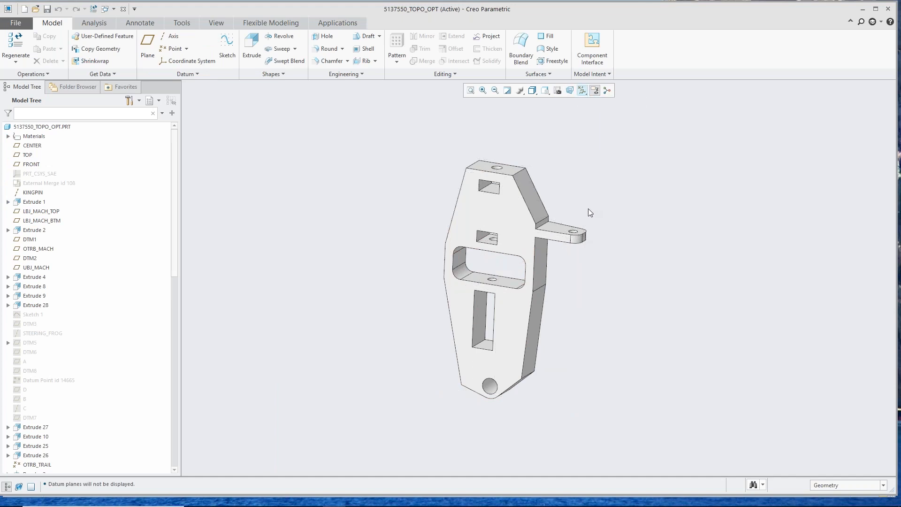
pyautogui.scroll(-8, 582, 218)
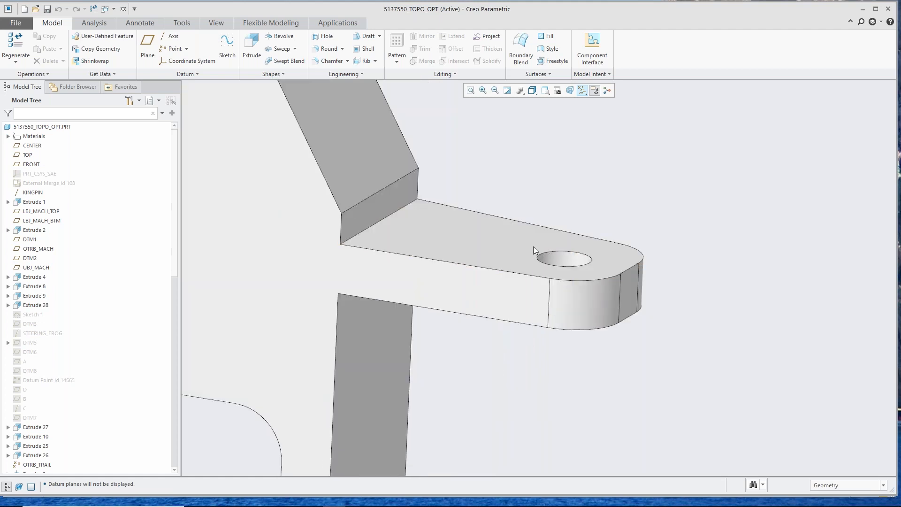
pyautogui.scroll(10, 492, 273)
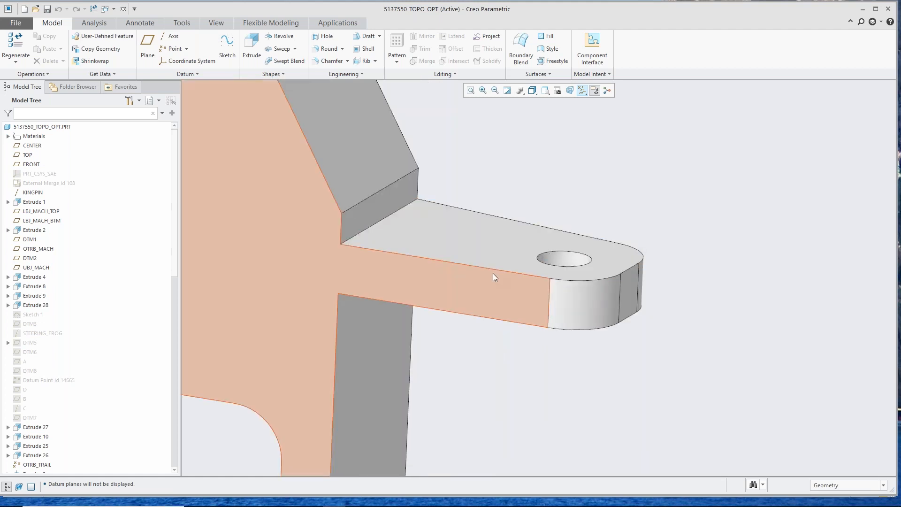
pyautogui.moveTo(454, 275)
pyautogui.mouseDown(button='middle')
pyautogui.moveTo(469, 276)
pyautogui.moveTo(455, 279)
pyautogui.mouseUp(button='middle')
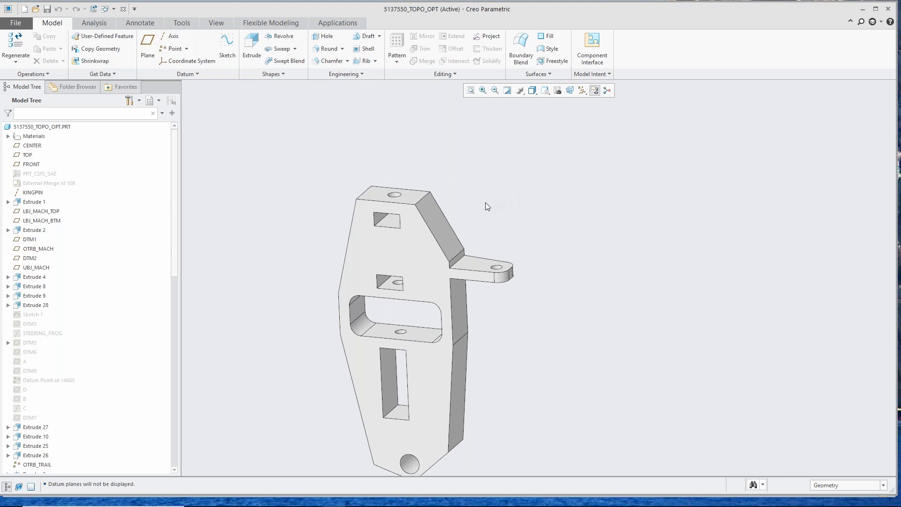
pyautogui.scroll(2, 481, 207)
pyautogui.scroll(-2, 448, 338)
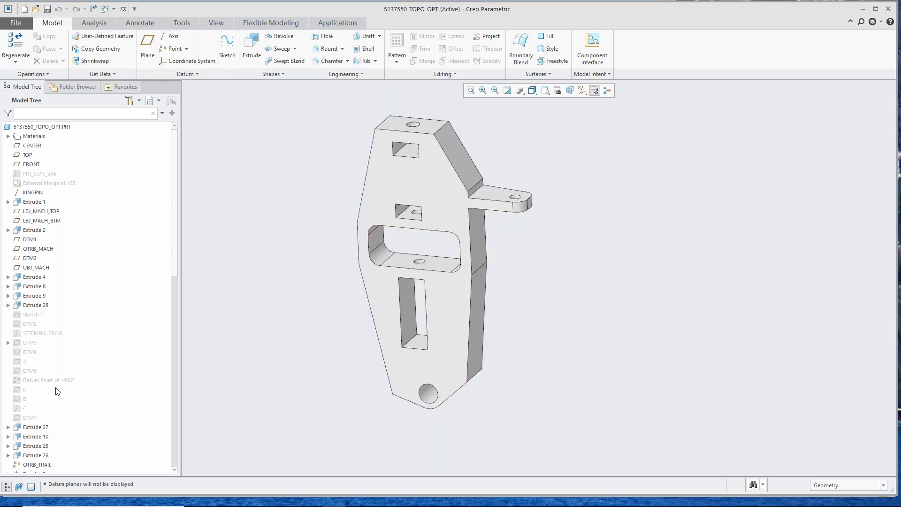
pyautogui.scroll(-15, 52, 402)
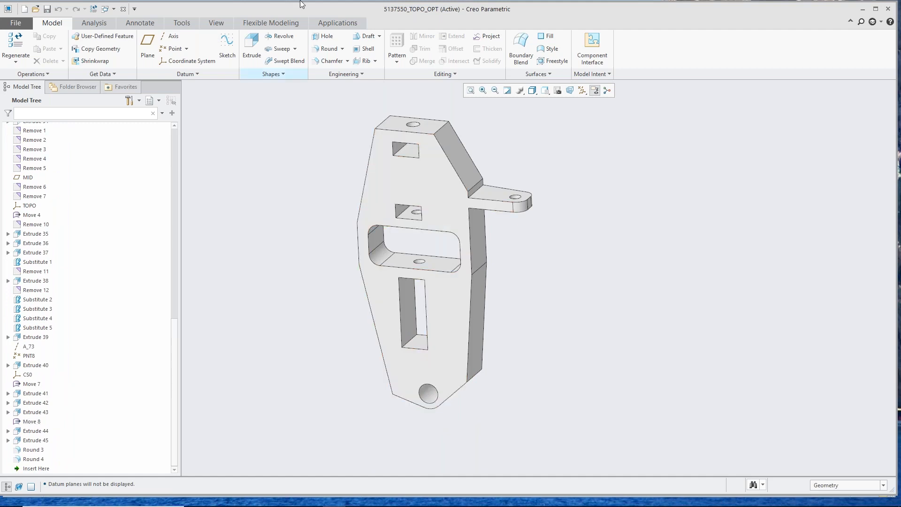
# Step: Start Topology Optimization (Beta) for the part and expand its Simulation Features to list the volume regions
pyautogui.click(325, 23)
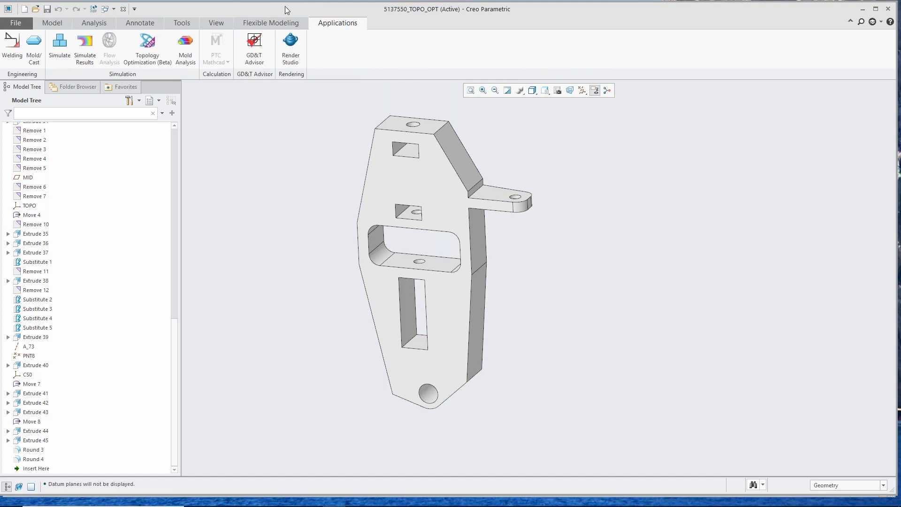
pyautogui.click(144, 48)
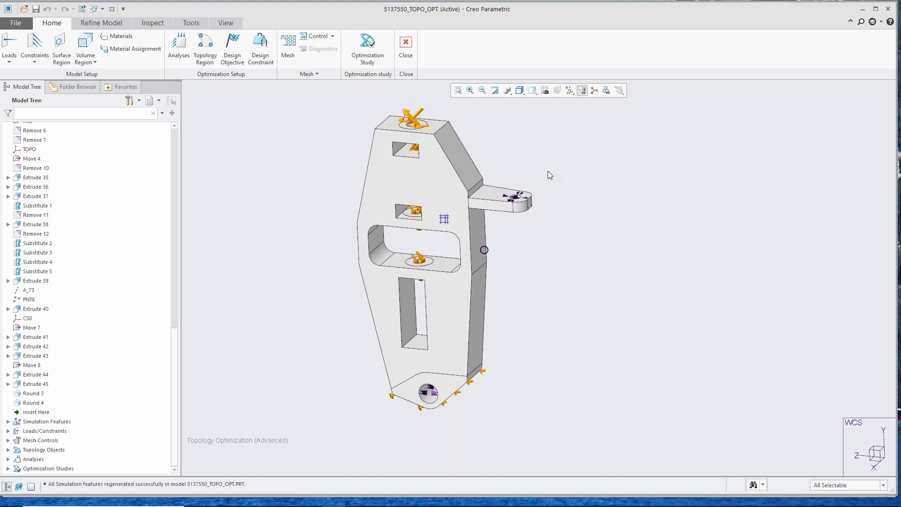
pyautogui.click(8, 421)
pyautogui.scroll(-3, 80, 386)
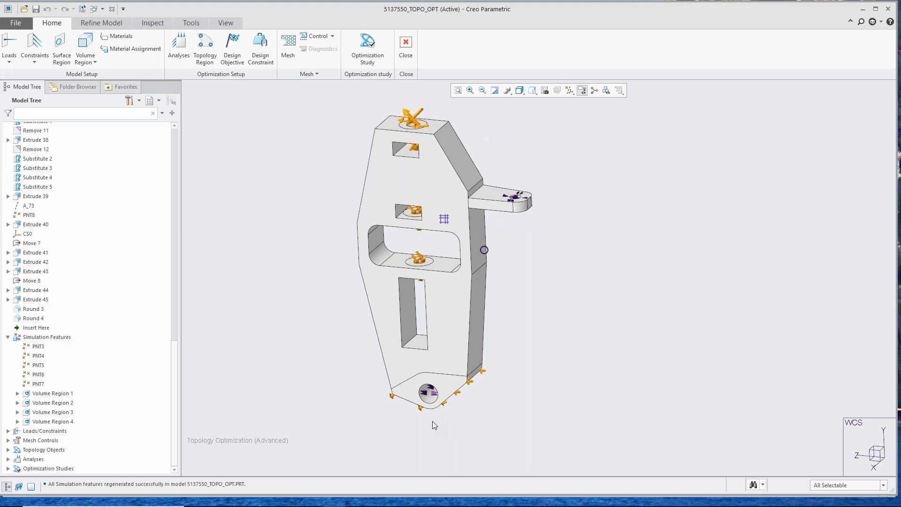
# Step: Examine the force loads and constraints around the part's lower hole and base edges
pyautogui.scroll(-5, 432, 421)
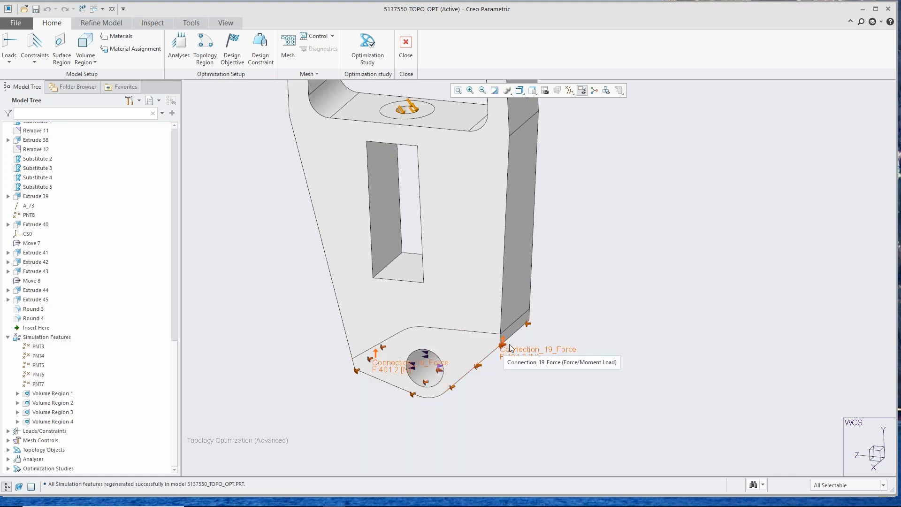
pyautogui.moveTo(479, 373); pyautogui.dragTo(497, 393, button='middle')
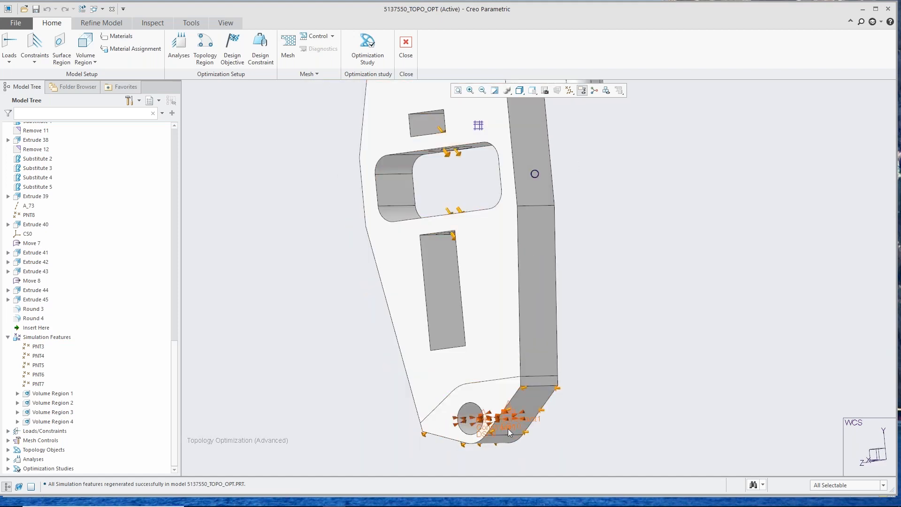
pyautogui.moveTo(452, 350)
pyautogui.mouseDown(button='middle')
pyautogui.moveTo(444, 335)
pyautogui.moveTo(461, 368)
pyautogui.moveTo(438, 360)
pyautogui.mouseUp(button='middle')
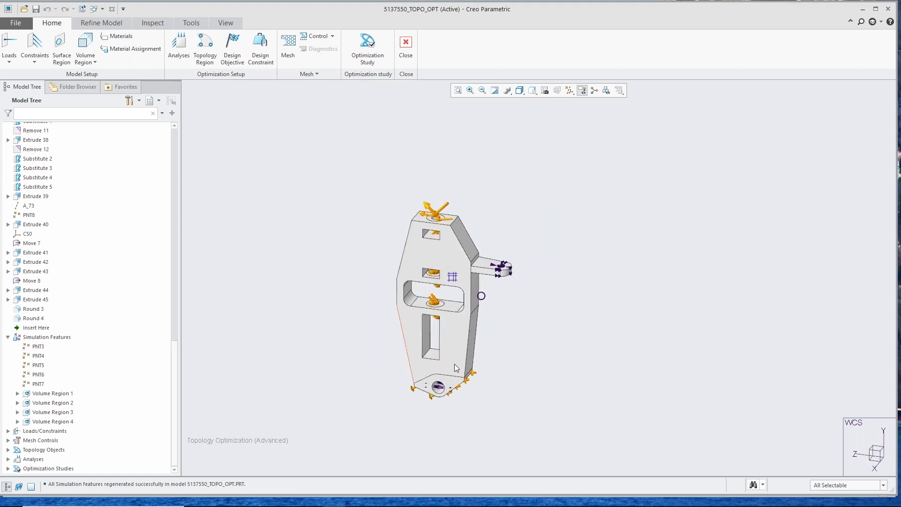
pyautogui.scroll(-2, 466, 358)
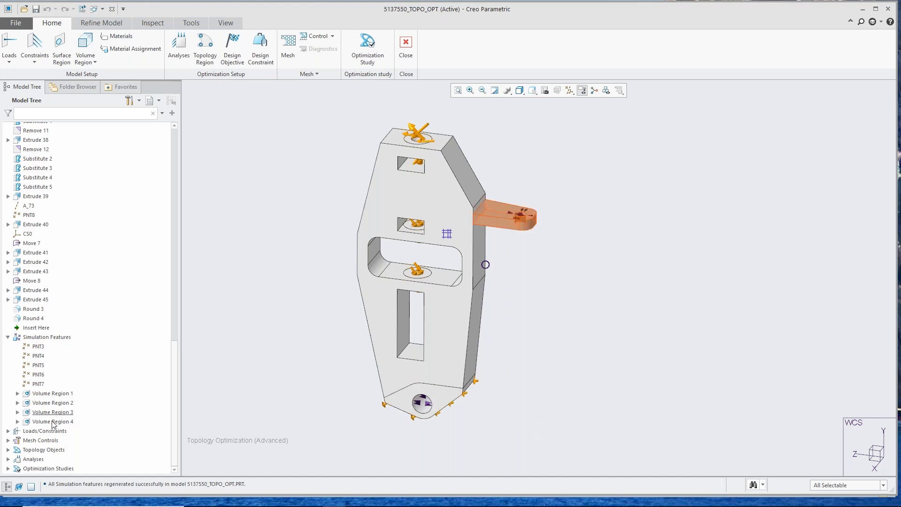
# Step: Expand Loads/Constraints and Optimization Studies, and show the results of the Topo_Opt_Finish study
pyautogui.click(8, 431)
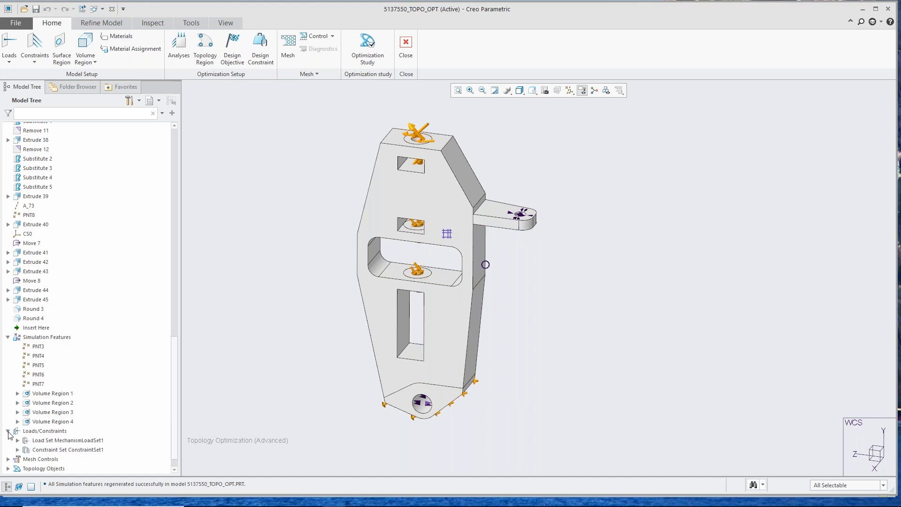
pyautogui.scroll(-1, 47, 418)
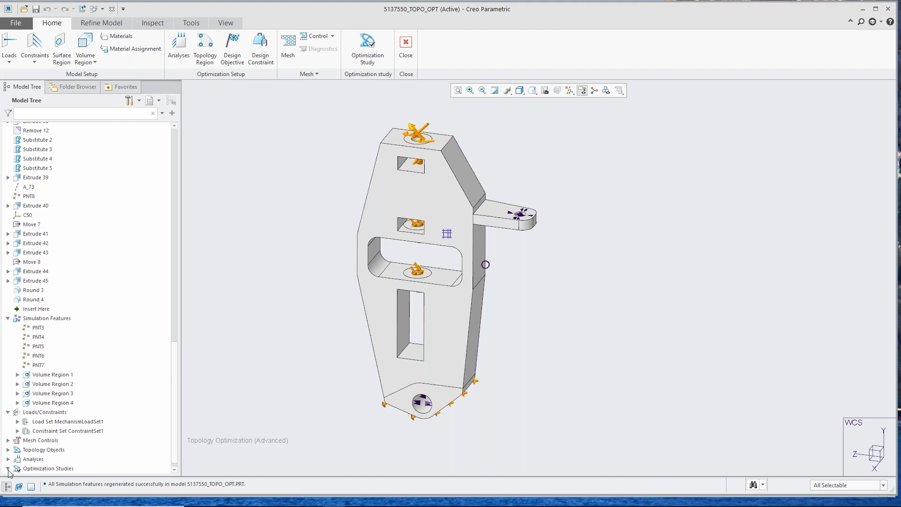
pyautogui.scroll(-1, 45, 462)
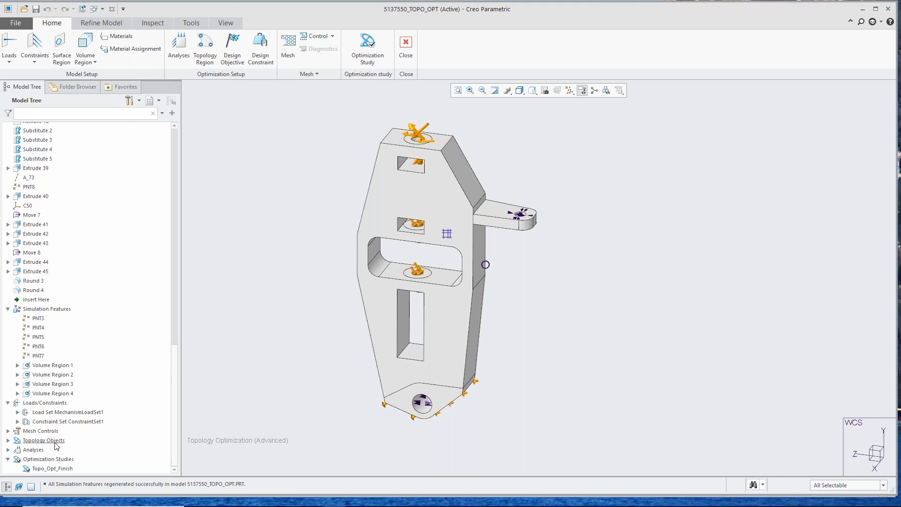
pyautogui.rightClick(55, 469)
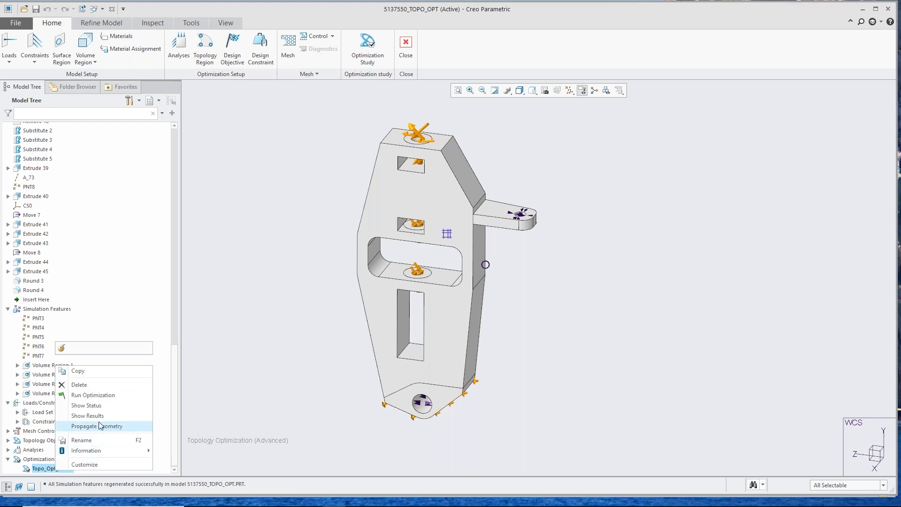
pyautogui.click(102, 415)
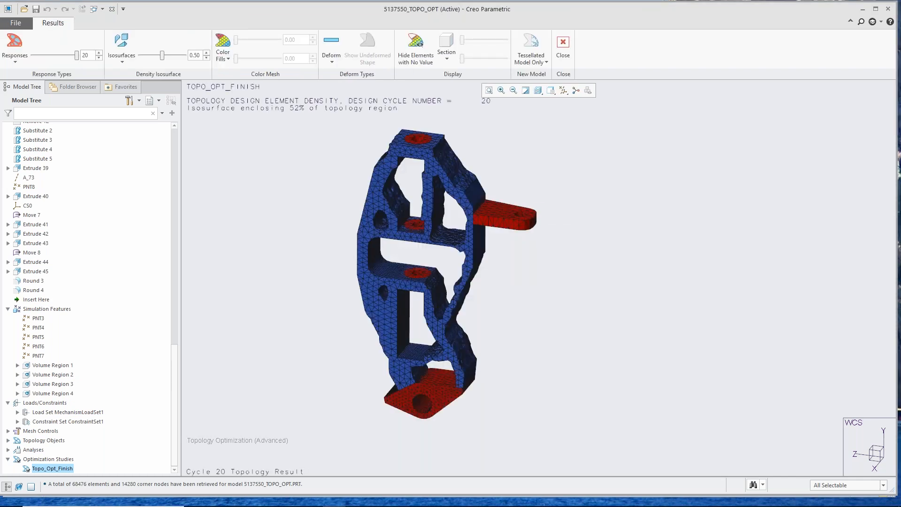
# Step: Examine the optimized mesh around the upper openings and the side arm
pyautogui.scroll(3, 393, 197)
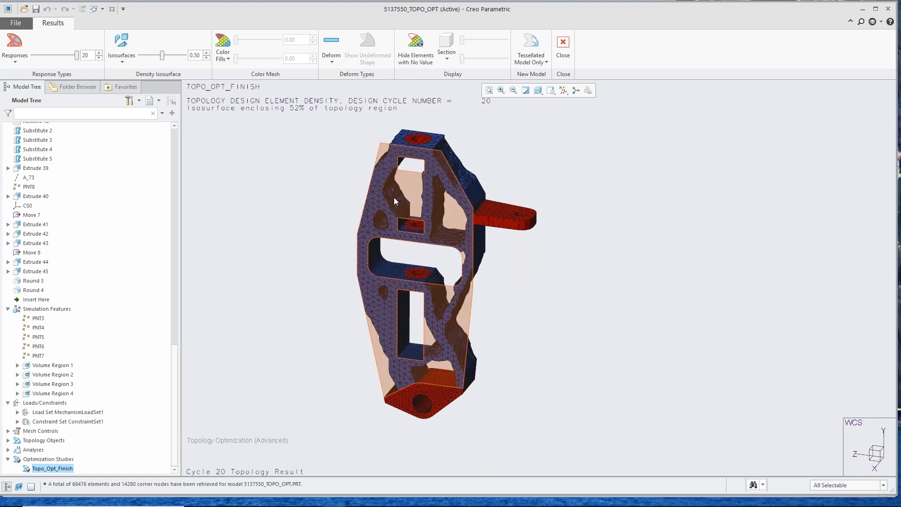
pyautogui.scroll(-4, 394, 197)
pyautogui.moveTo(419, 230)
pyautogui.mouseDown(button='middle')
pyautogui.moveTo(394, 229)
pyautogui.moveTo(413, 232)
pyautogui.mouseUp(button='middle')
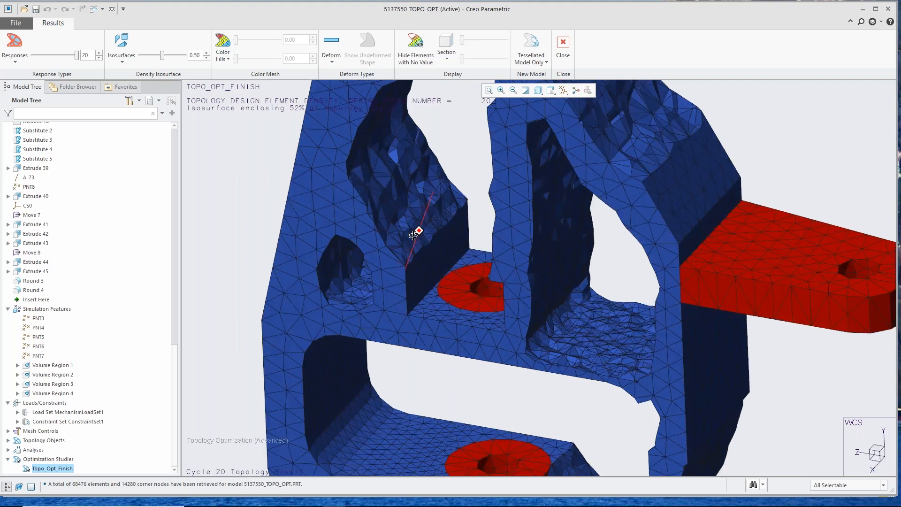
pyautogui.scroll(3, 414, 233)
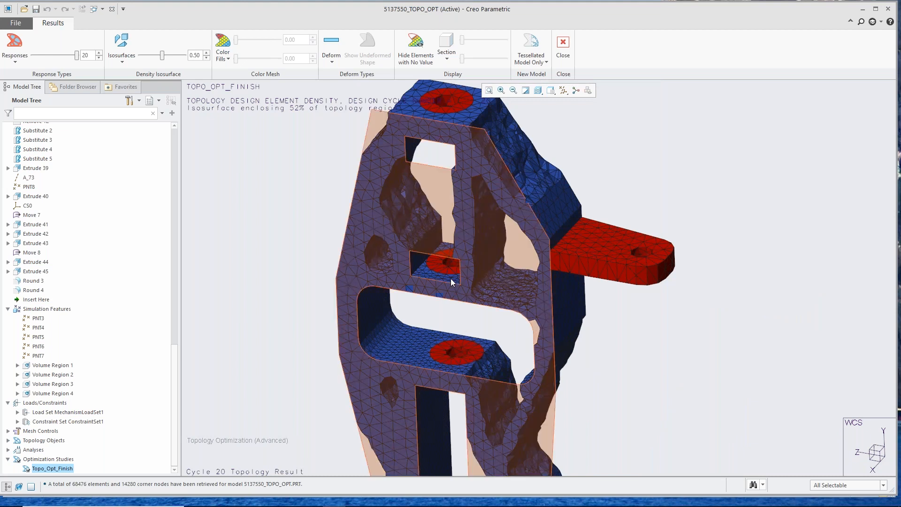
pyautogui.moveTo(427, 218); pyautogui.dragTo(436, 236, button='middle')
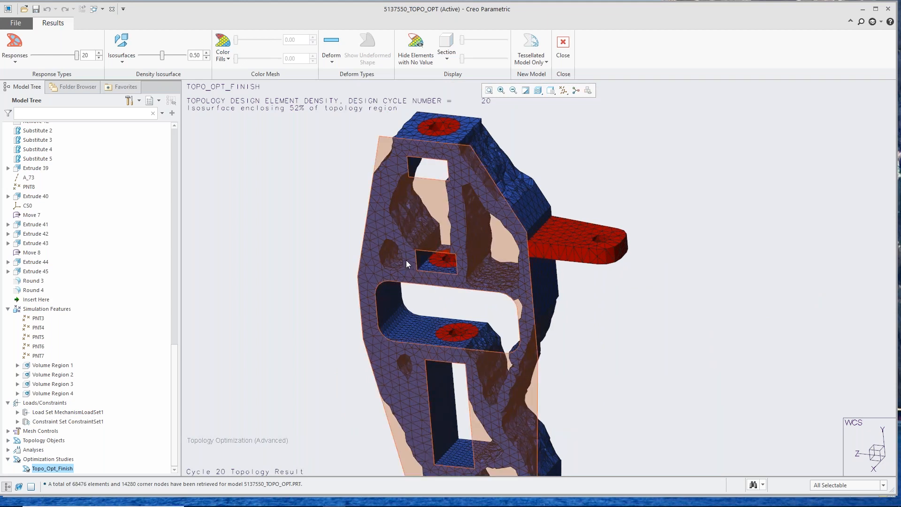
# Step: Animate the result's deformation with Oscillate and the undeformed shape overlaid, and return the display to Undeformed
pyautogui.click(332, 62)
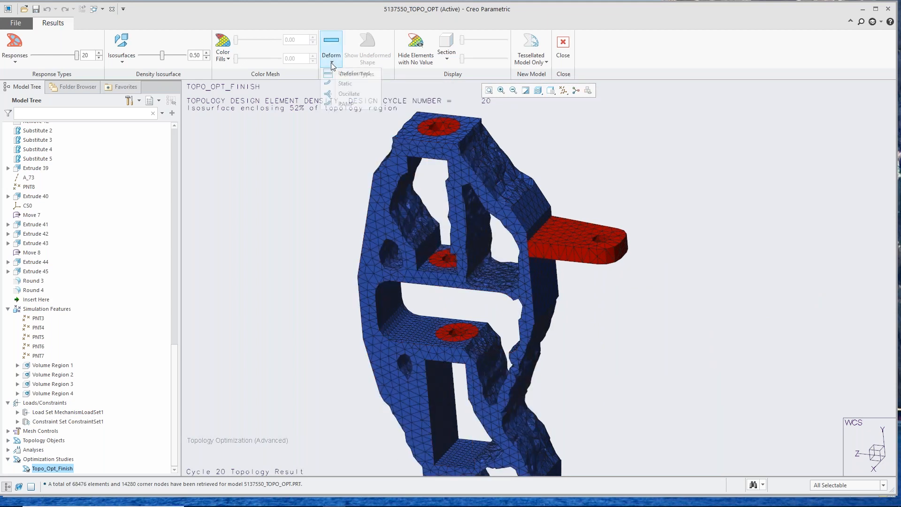
pyautogui.click(351, 94)
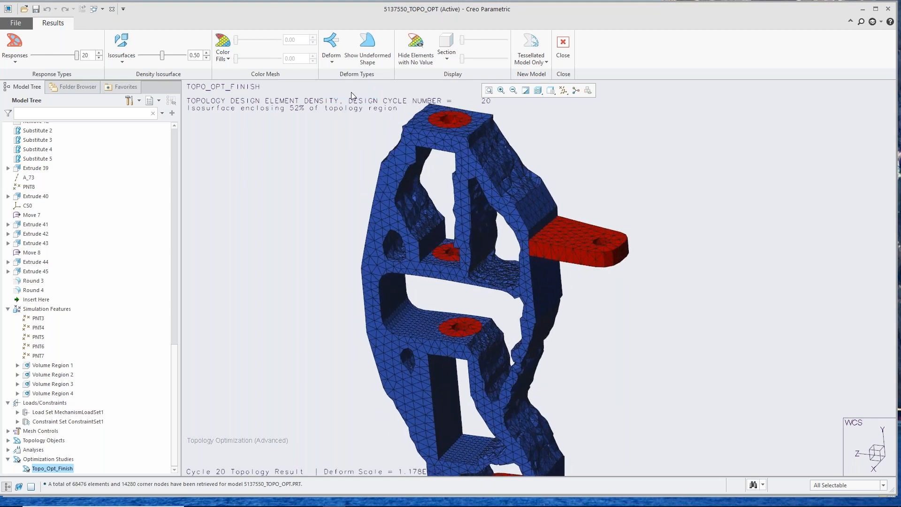
pyautogui.click(369, 50)
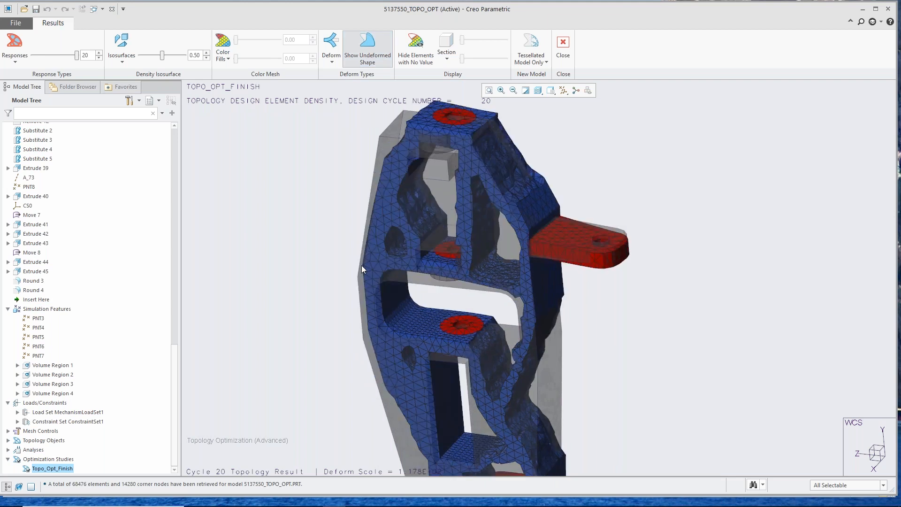
pyautogui.click(331, 55)
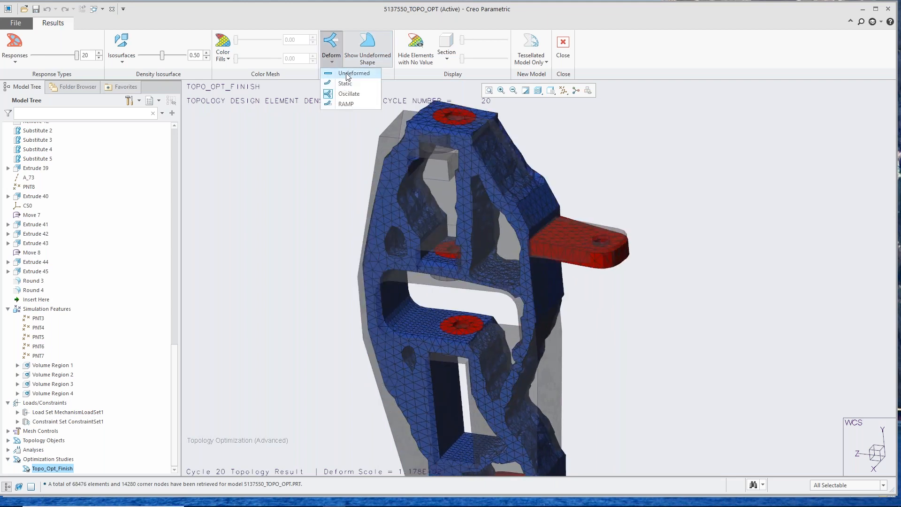
pyautogui.click(353, 73)
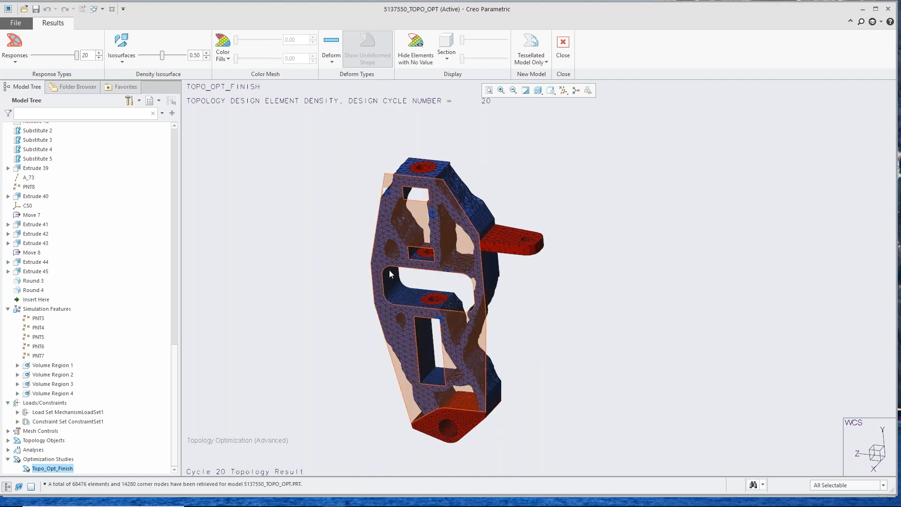
# Step: Inspect the rough faceted surfaces beside the central opening and return to a view of the whole optimized shape
pyautogui.scroll(-2, 420, 268)
pyautogui.scroll(-3, 421, 271)
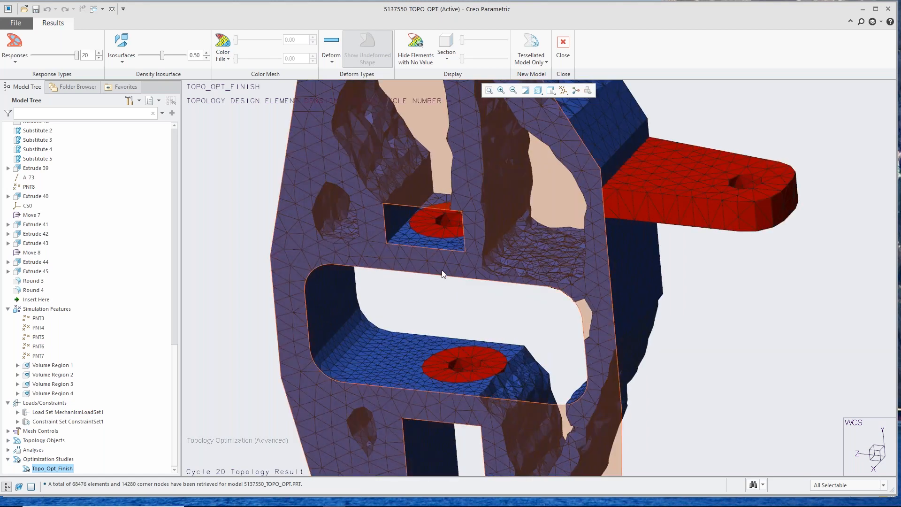
pyautogui.scroll(-5, 515, 257)
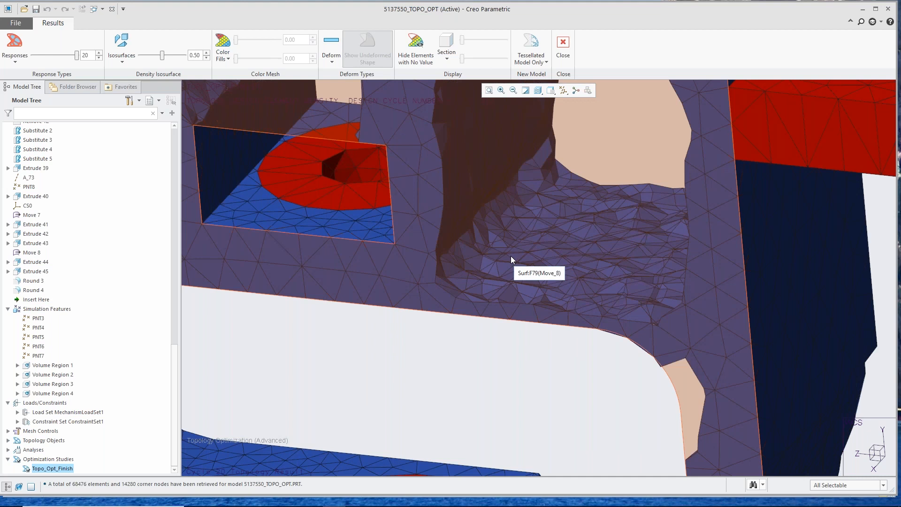
pyautogui.scroll(6, 511, 257)
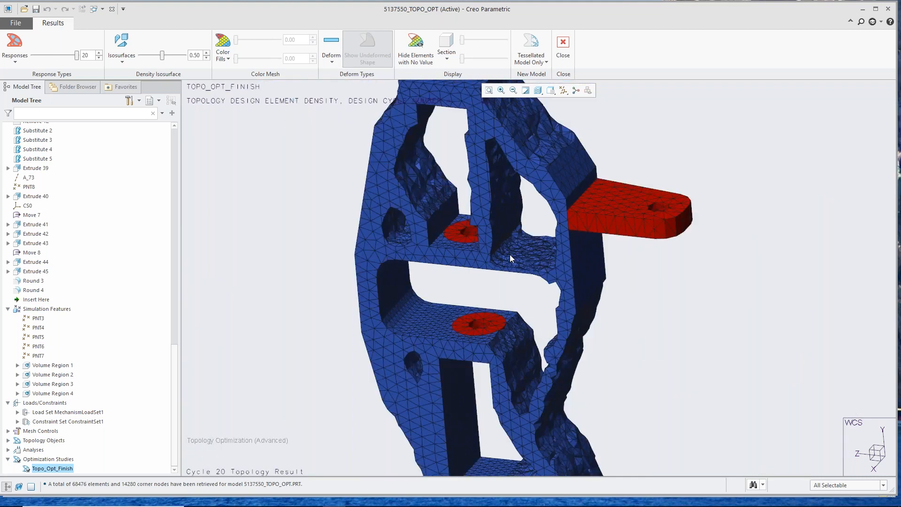
pyautogui.scroll(1, 510, 257)
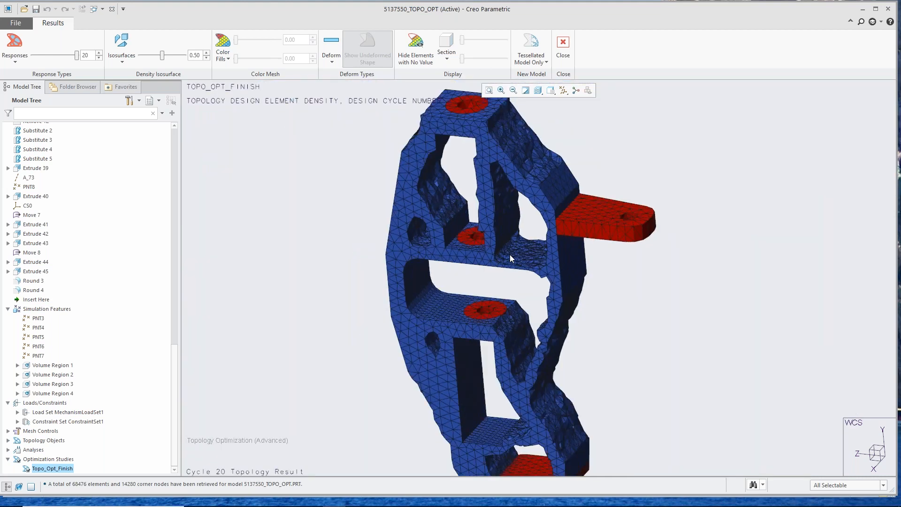
pyautogui.scroll(1, 417, 275)
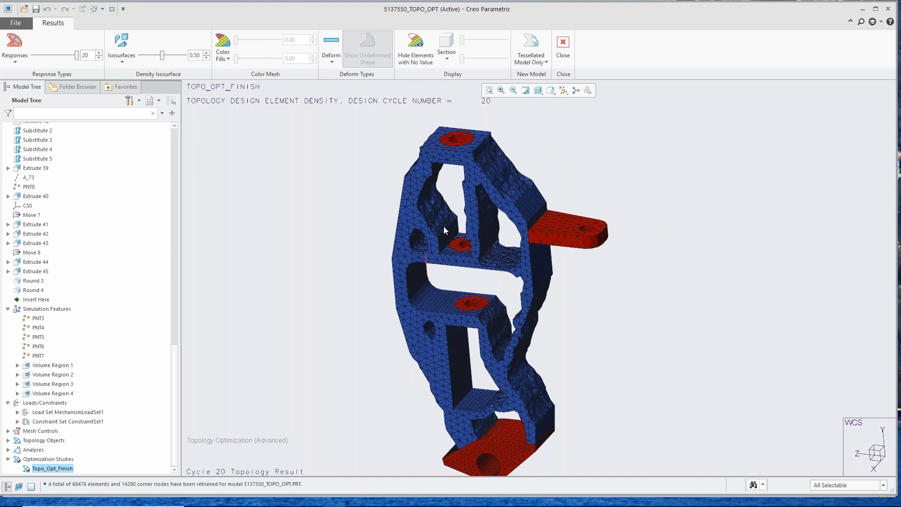
# Step: Create a new model from the optimization results with Geometry Reconstruction, and orient the new part upright to view it
pyautogui.click(544, 63)
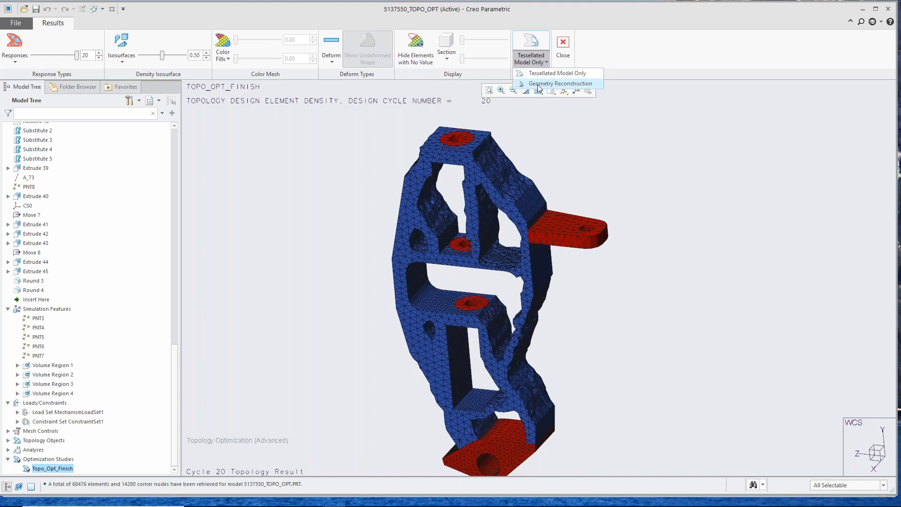
pyautogui.click(537, 84)
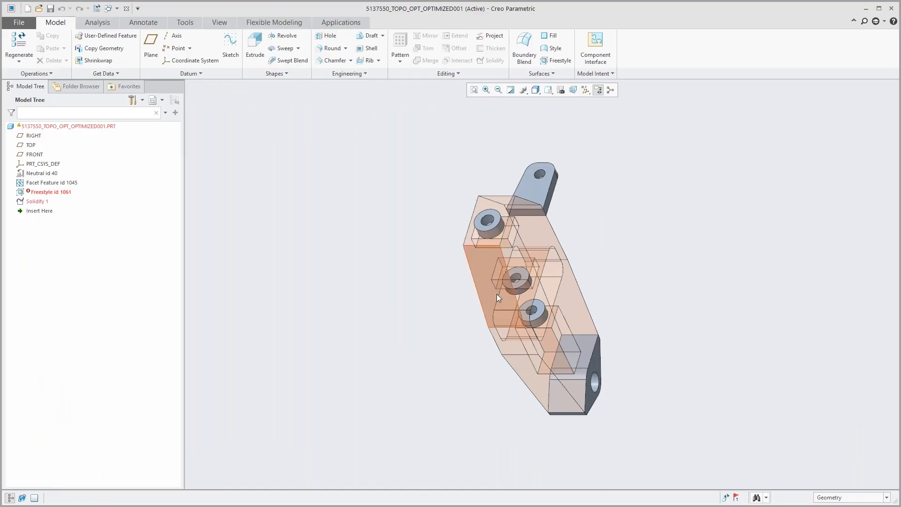
pyautogui.moveTo(496, 293)
pyautogui.mouseDown(button='middle')
pyautogui.moveTo(465, 265)
pyautogui.moveTo(405, 262)
pyautogui.moveTo(412, 312)
pyautogui.moveTo(400, 288)
pyautogui.mouseUp(button='middle')
pyautogui.scroll(-5, 362, 259)
pyautogui.scroll(6, 440, 330)
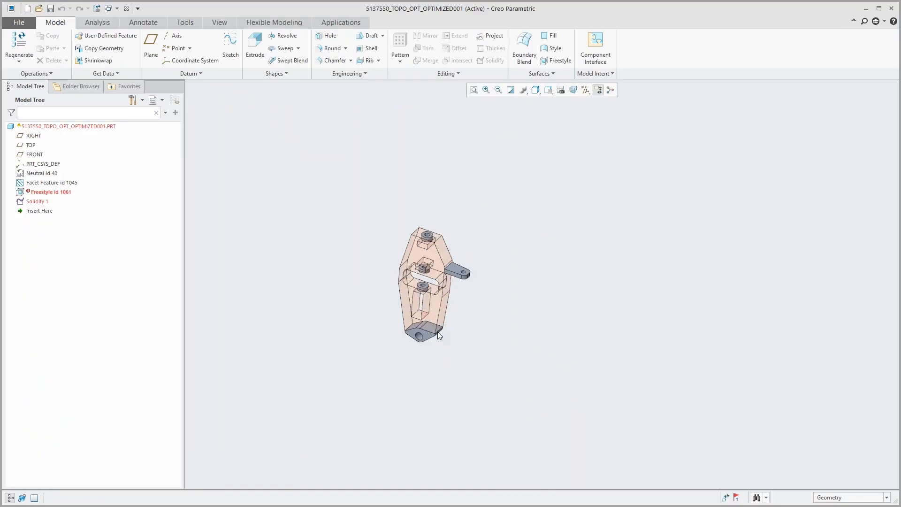
# Step: Open the failed Freestyle feature of the reconstructed part for redefinition
pyautogui.moveTo(434, 303); pyautogui.dragTo(441, 289, button='middle')
pyautogui.scroll(-2, 441, 288)
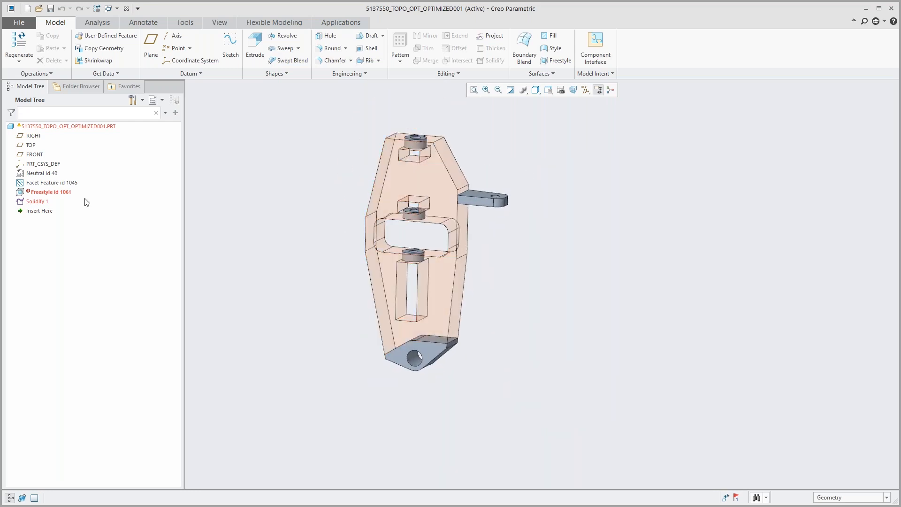
pyautogui.click(62, 194)
pyautogui.click(66, 149)
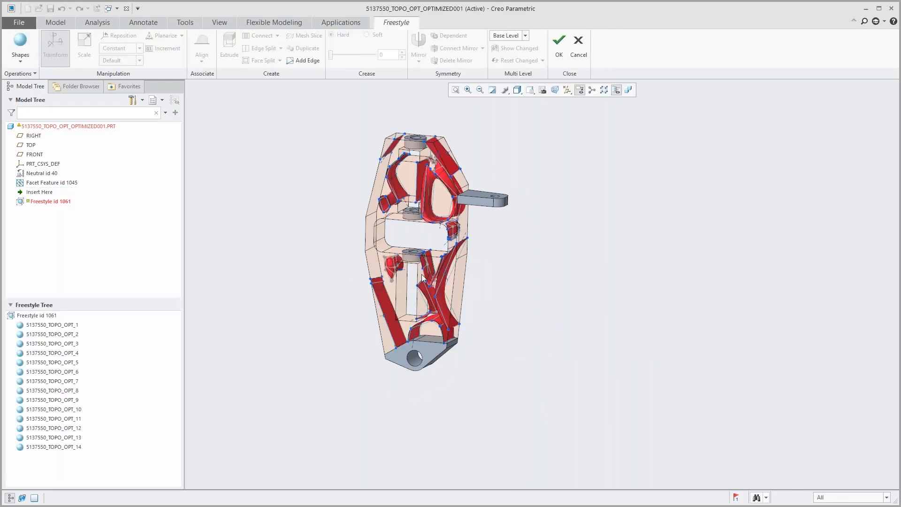
# Step: Move the control mesh along the lower edge of the large triangular cutout upward, away from the central slot
pyautogui.scroll(5, 413, 272)
pyautogui.moveTo(407, 271); pyautogui.dragTo(452, 320, button='middle')
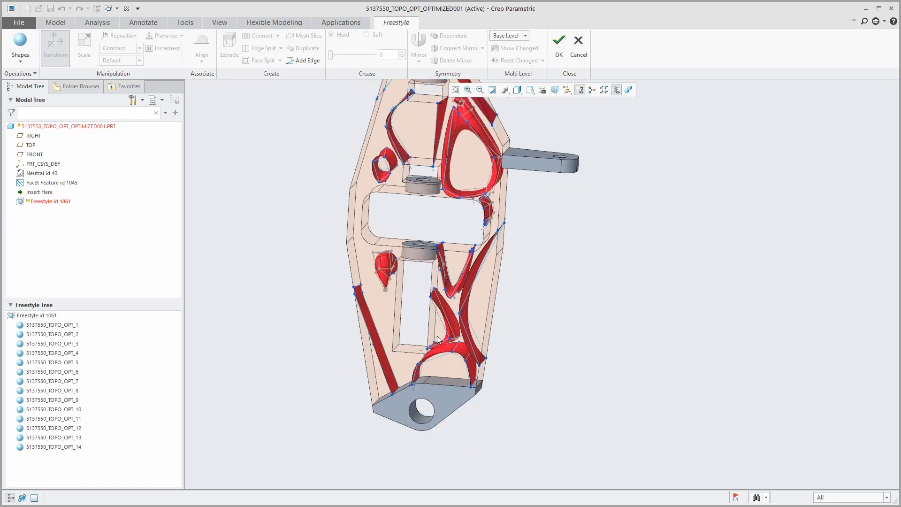
pyautogui.scroll(-4, 426, 365)
pyautogui.scroll(4, 430, 257)
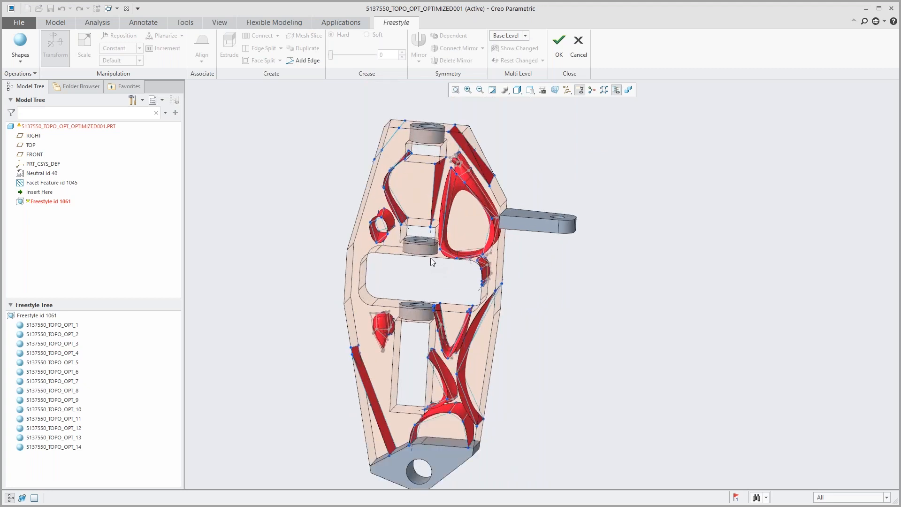
pyautogui.moveTo(454, 266); pyautogui.dragTo(295, 250, button='middle')
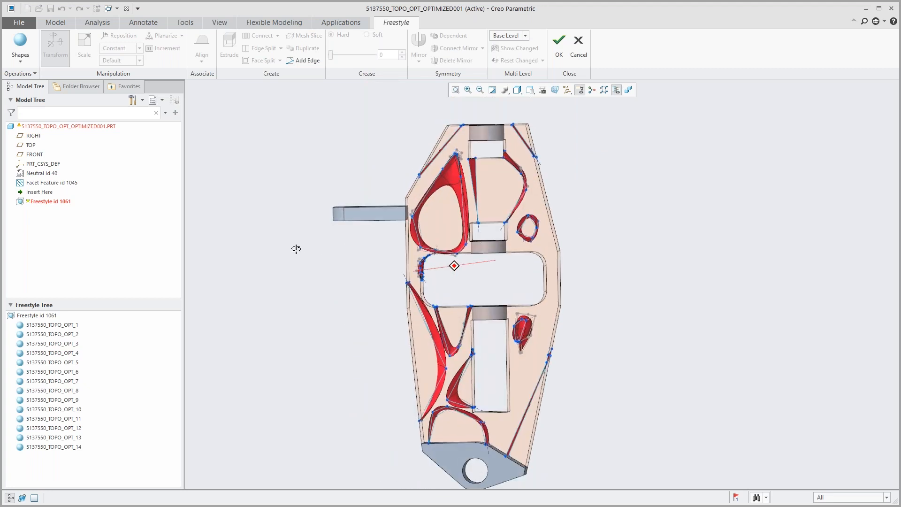
pyautogui.scroll(5, 450, 260)
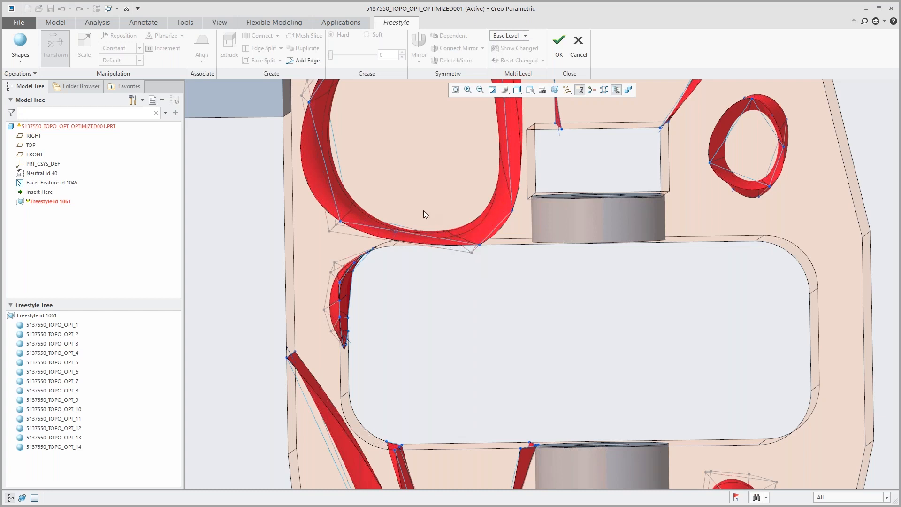
pyautogui.moveTo(439, 221); pyautogui.dragTo(499, 270)
pyautogui.moveTo(471, 218); pyautogui.dragTo(464, 191)
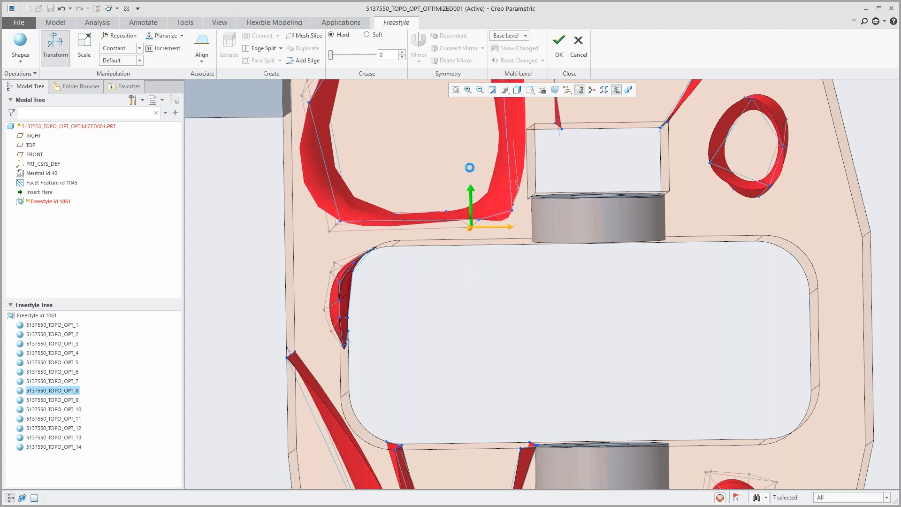
pyautogui.moveTo(458, 177)
pyautogui.mouseDown()
pyautogui.moveTo(526, 239)
pyautogui.moveTo(462, 168)
pyautogui.mouseUp()
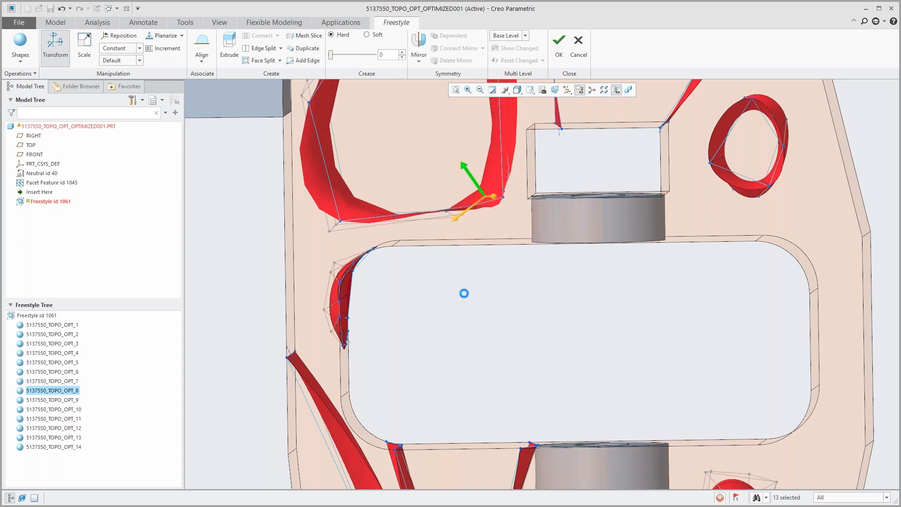
pyautogui.click(413, 305)
# Step: Delete the small freestyle shape that overlaps the upper corner of the central slot
pyautogui.scroll(-2, 413, 305)
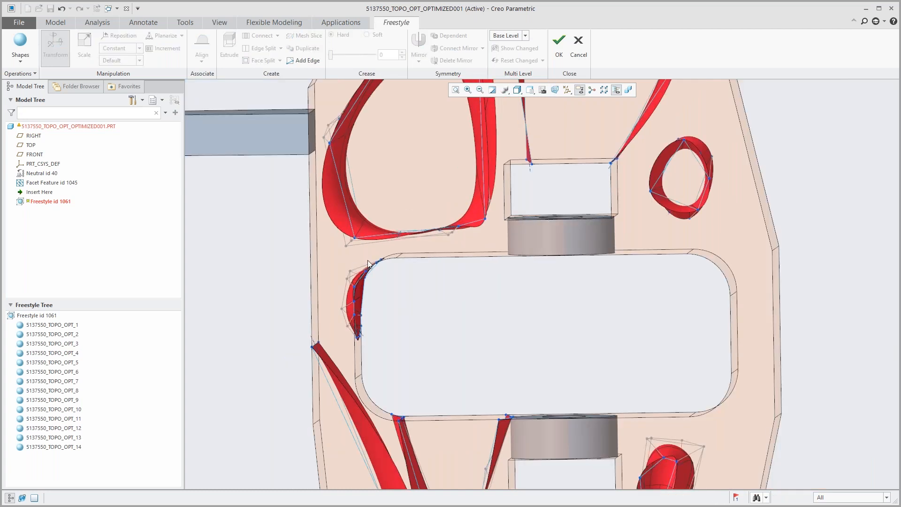
pyautogui.moveTo(334, 255); pyautogui.dragTo(414, 352)
pyautogui.press('Delete')
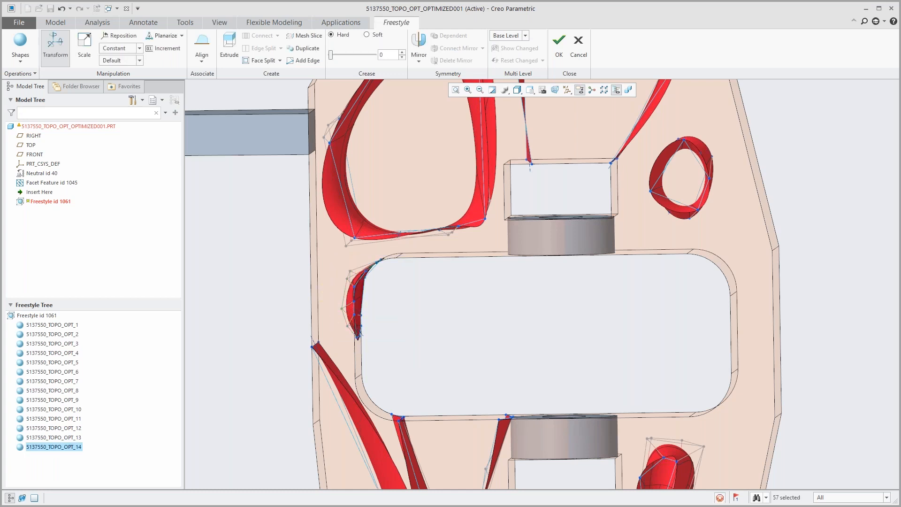
# Step: Delete the teardrop-shaped freestyle body beside the lower rectangular opening
pyautogui.scroll(3, 364, 306)
pyautogui.scroll(2, 362, 302)
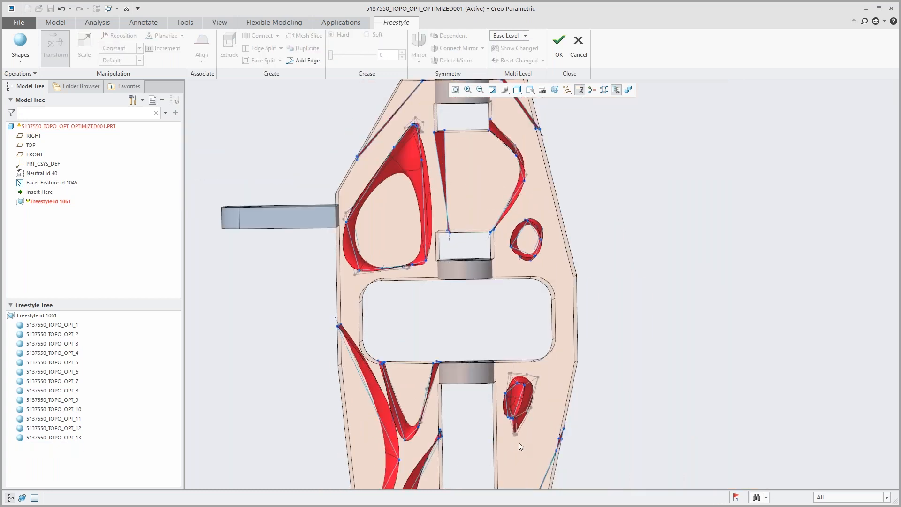
pyautogui.scroll(-5, 520, 439)
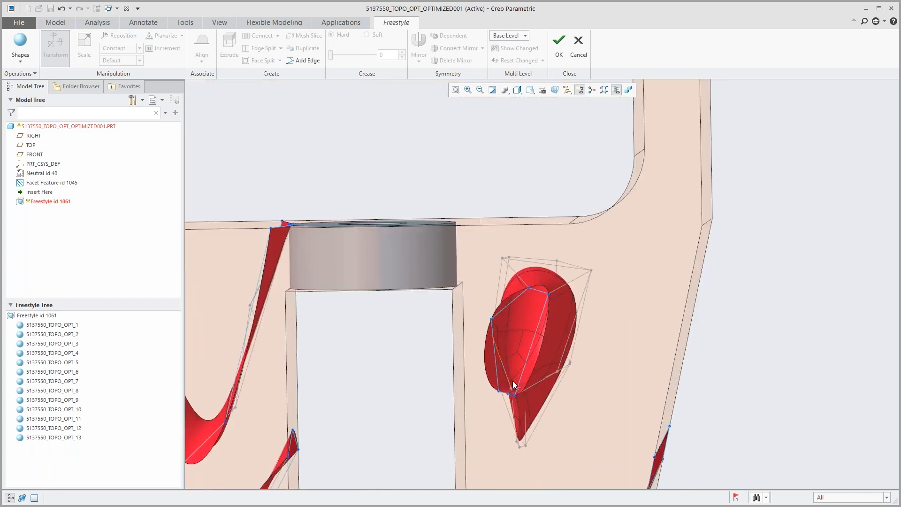
pyautogui.moveTo(515, 375)
pyautogui.mouseDown(button='middle')
pyautogui.moveTo(418, 378)
pyautogui.moveTo(497, 381)
pyautogui.moveTo(531, 370)
pyautogui.moveTo(520, 382)
pyautogui.mouseUp(button='middle')
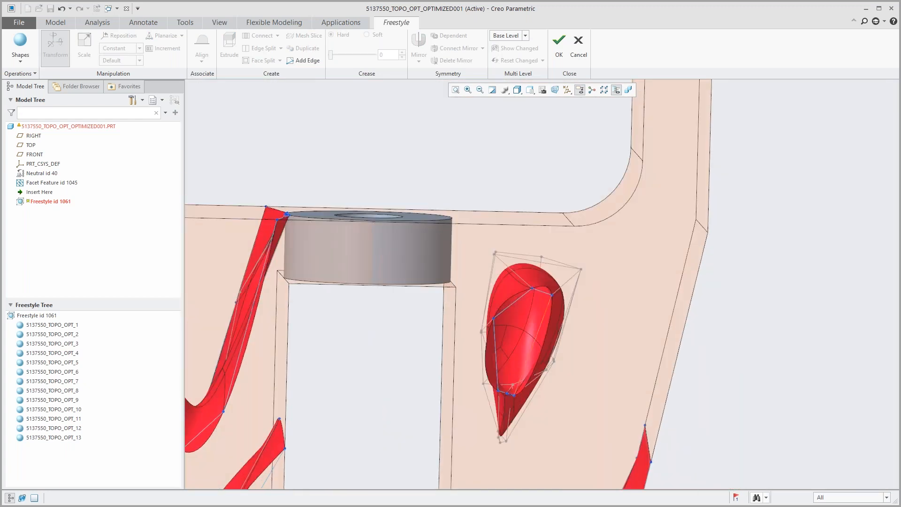
pyautogui.scroll(2, 504, 335)
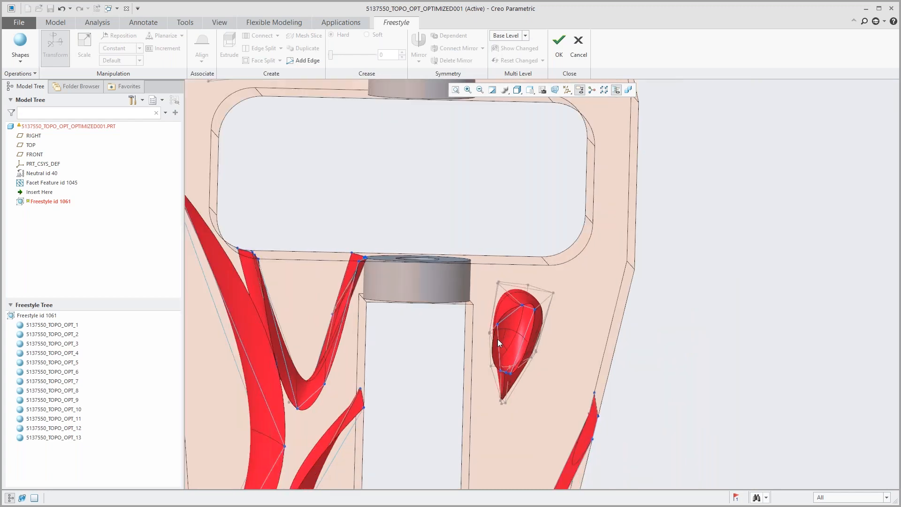
pyautogui.moveTo(485, 273); pyautogui.dragTo(559, 415)
pyautogui.press('Delete')
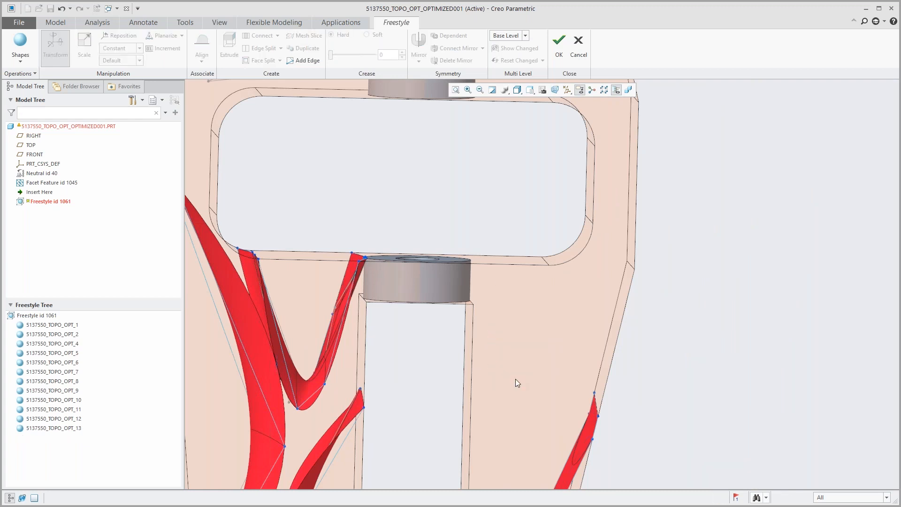
# Step: Accept the freestyle edits and regenerate the part
pyautogui.scroll(6, 516, 378)
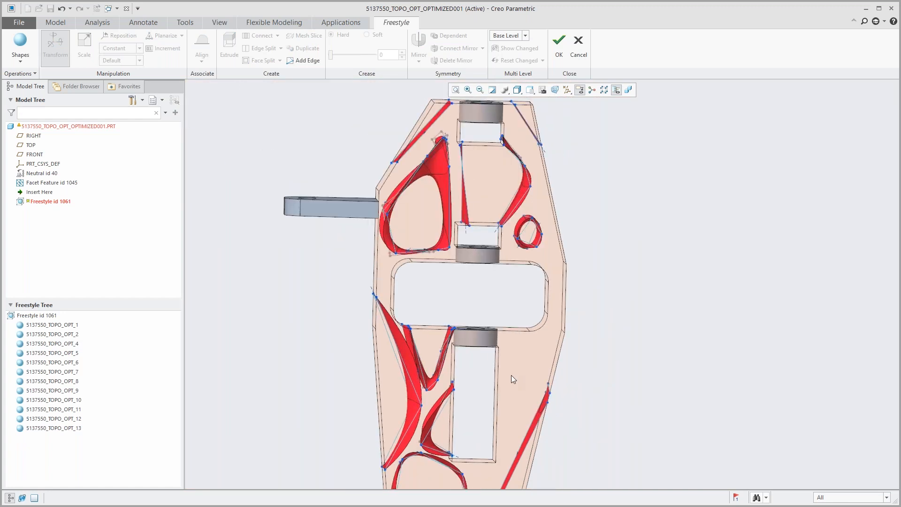
pyautogui.moveTo(510, 375); pyautogui.dragTo(483, 365, button='middle')
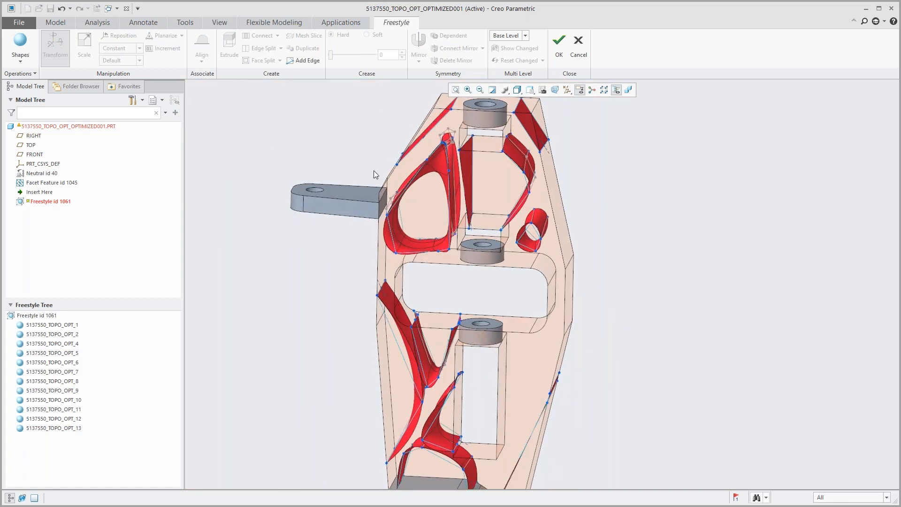
pyautogui.click(558, 42)
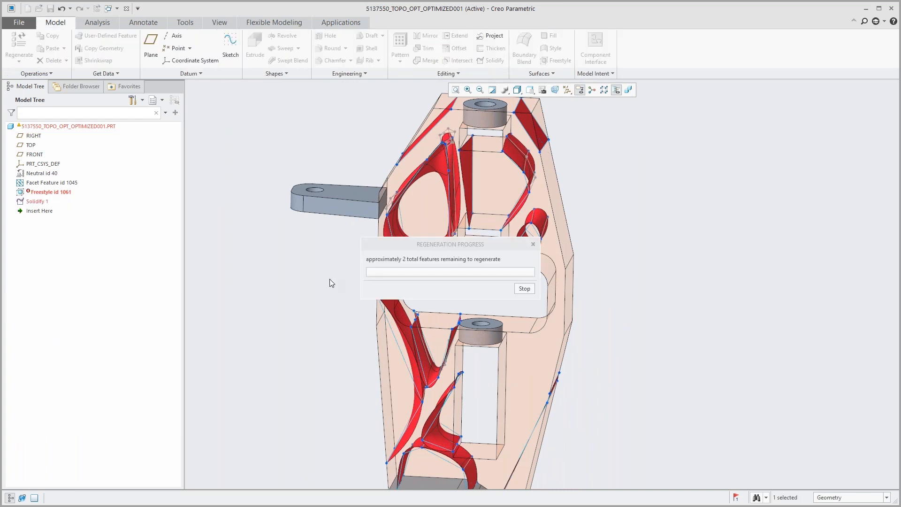
pyautogui.moveTo(420, 368)
pyautogui.mouseDown(button='middle')
pyautogui.moveTo(396, 361)
pyautogui.moveTo(416, 365)
pyautogui.mouseUp(button='middle')
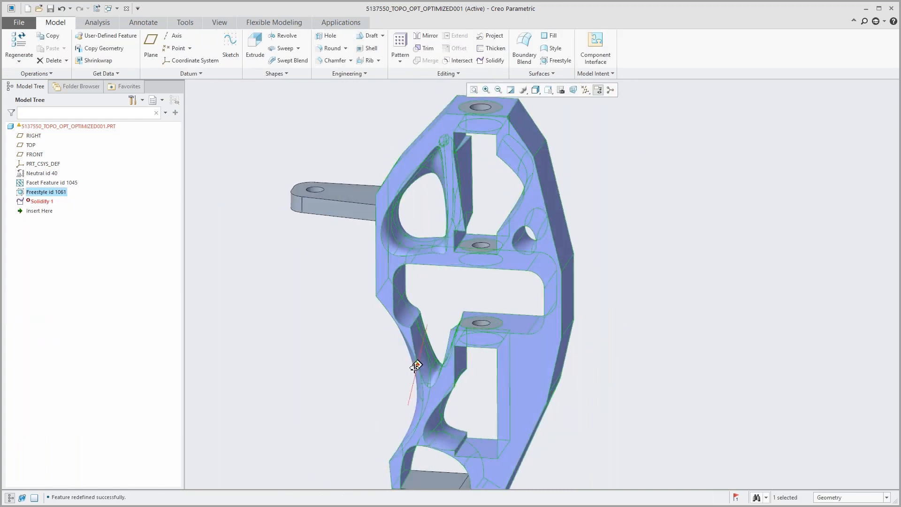
# Step: Redefine the failed Solidify feature and accept it with its existing settings
pyautogui.click(44, 202)
pyautogui.click(50, 173)
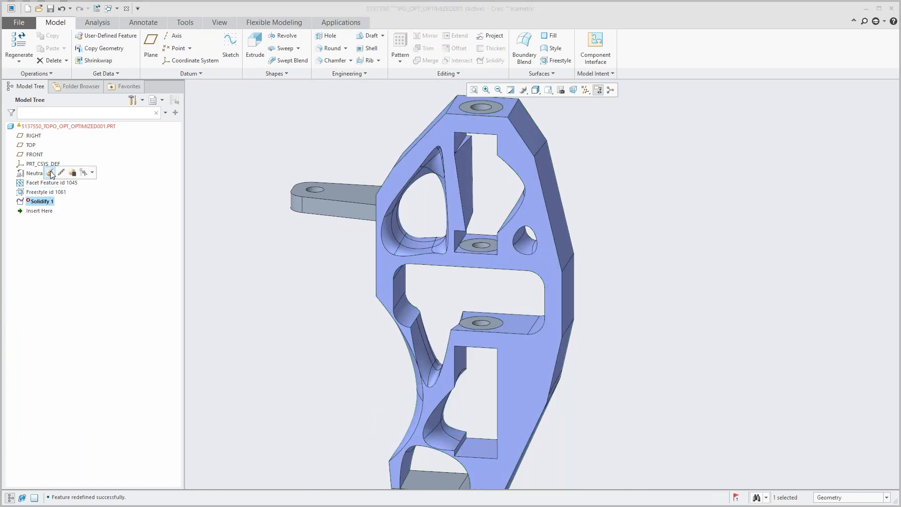
pyautogui.middleClick(317, 320)
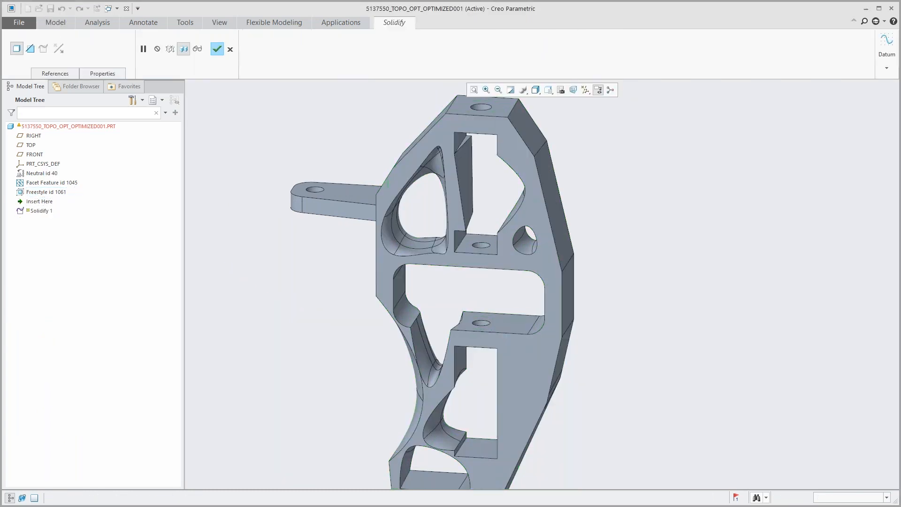
pyautogui.scroll(-3, 428, 374)
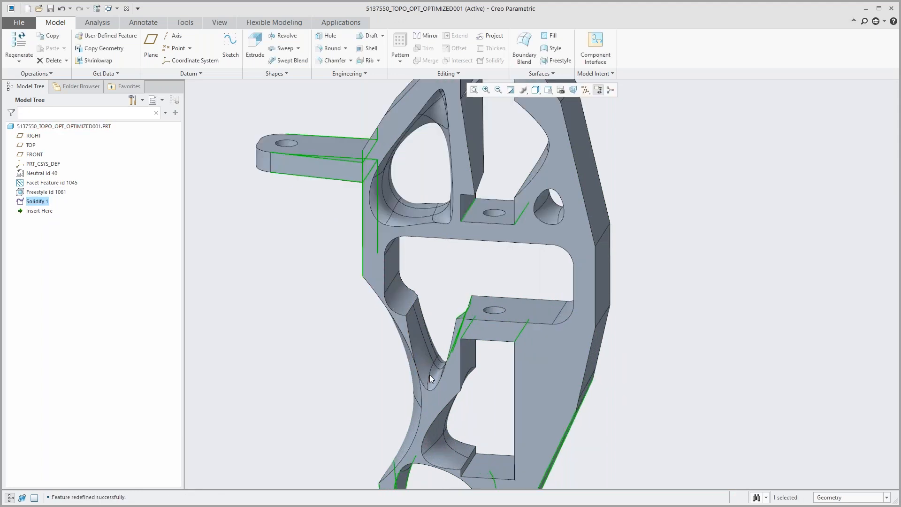
pyautogui.click(323, 357)
# Step: Redefine the Freestyle feature by raising the bottom of the V-shaped cutout below the central slot, and accept the edit
pyautogui.moveTo(409, 377); pyautogui.dragTo(411, 376, button='middle')
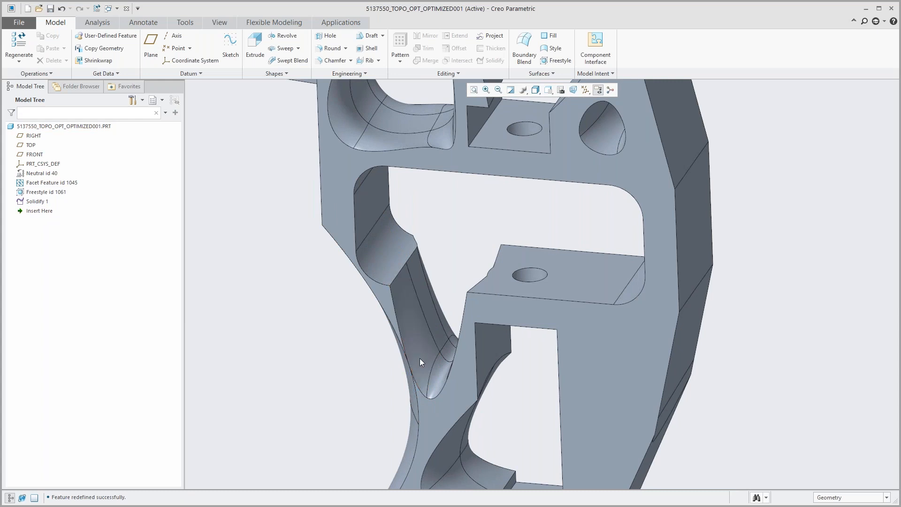
pyautogui.click(419, 358)
pyautogui.click(426, 302)
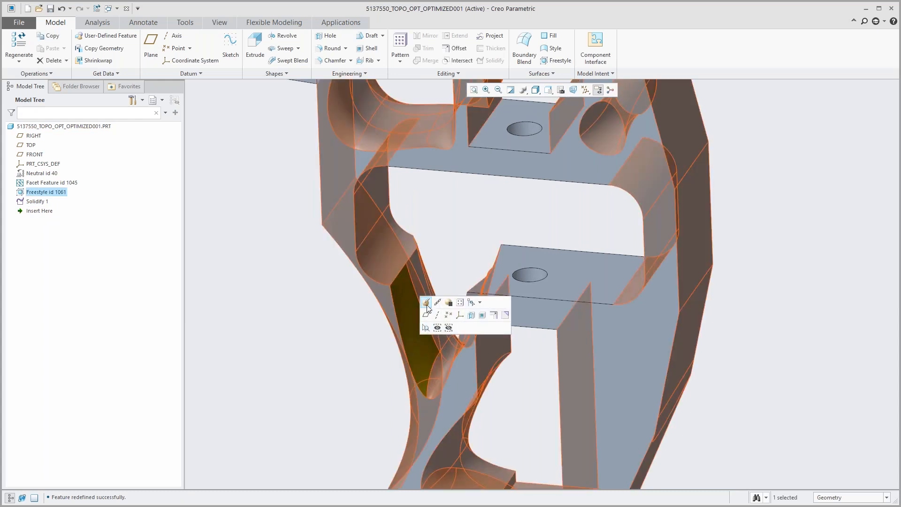
pyautogui.moveTo(431, 390)
pyautogui.mouseDown(button='middle')
pyautogui.moveTo(433, 367)
pyautogui.moveTo(447, 369)
pyautogui.mouseUp(button='middle')
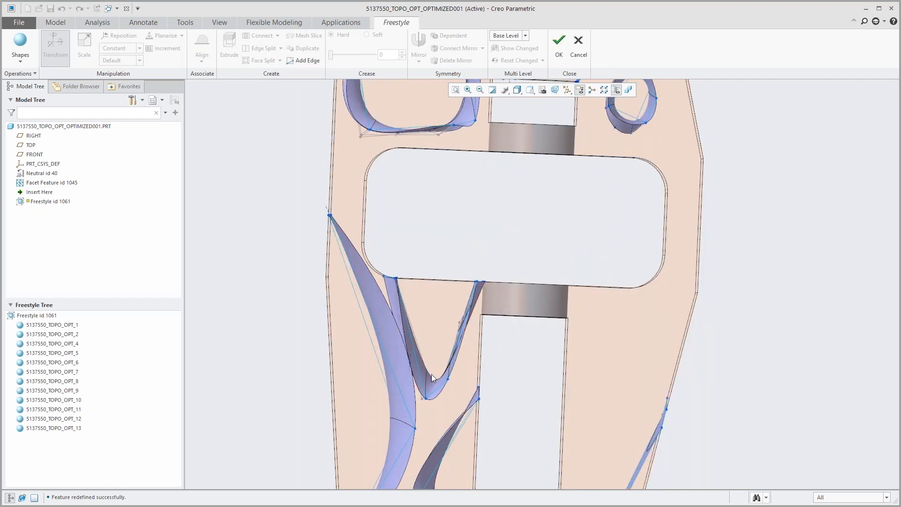
pyautogui.scroll(-3, 418, 393)
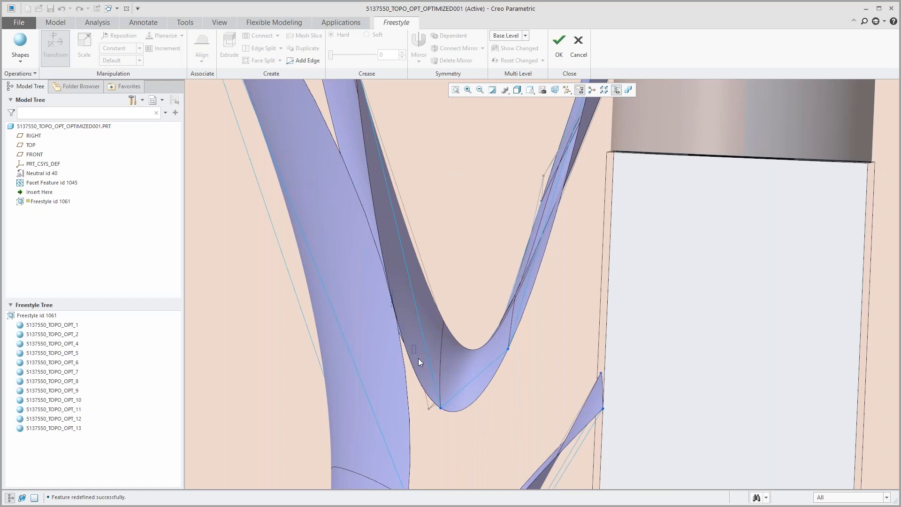
pyautogui.moveTo(453, 409); pyautogui.dragTo(477, 435)
pyautogui.moveTo(427, 451); pyautogui.dragTo(455, 372)
pyautogui.moveTo(461, 339); pyautogui.dragTo(458, 349)
pyautogui.moveTo(488, 303)
pyautogui.mouseDown()
pyautogui.moveTo(525, 379)
pyautogui.moveTo(500, 327)
pyautogui.moveTo(501, 301)
pyautogui.mouseUp()
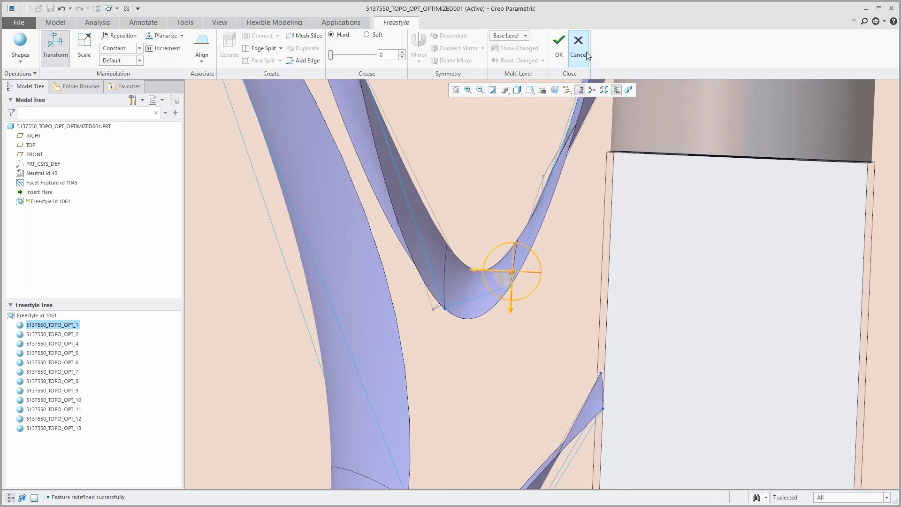
pyautogui.click(559, 45)
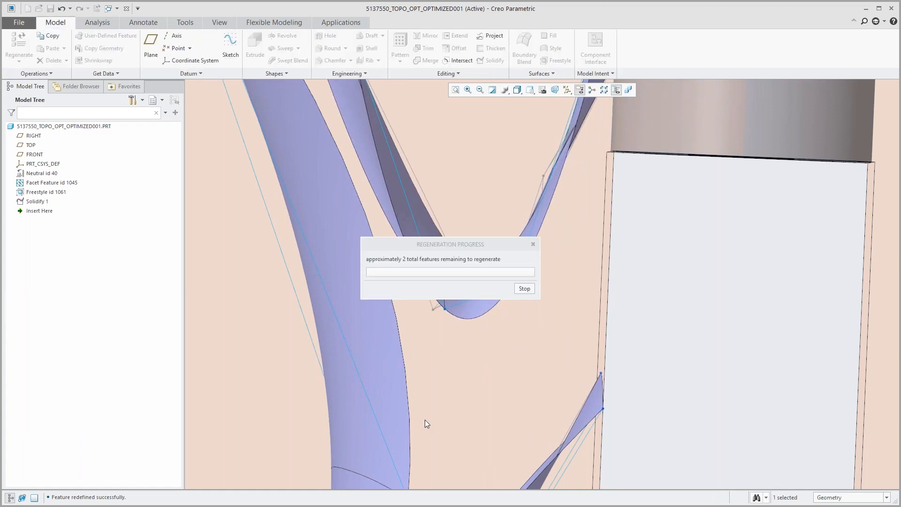
# Step: Examine the regenerated solid part from an angled view, checking the reshaped notch and the lower openings
pyautogui.scroll(8, 434, 428)
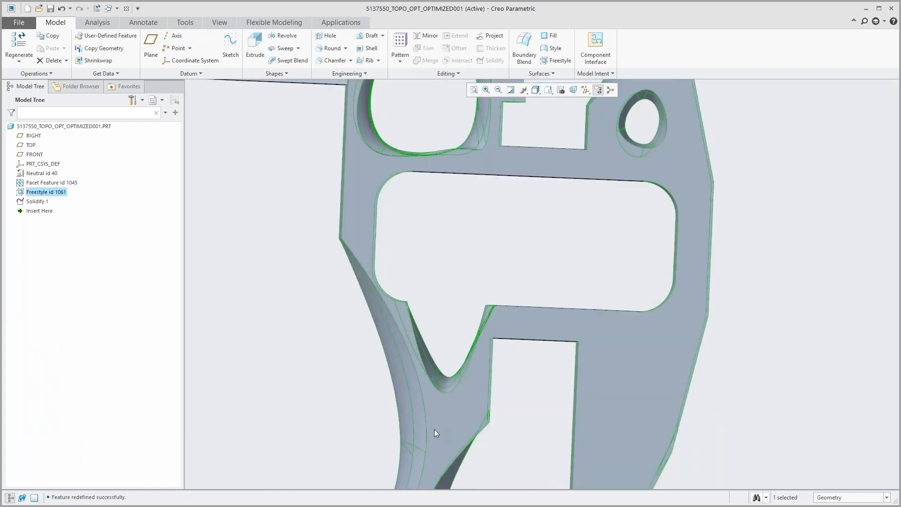
pyautogui.click(364, 397)
pyautogui.moveTo(442, 403)
pyautogui.mouseDown(button='middle')
pyautogui.moveTo(424, 422)
pyautogui.moveTo(456, 416)
pyautogui.moveTo(418, 422)
pyautogui.mouseUp(button='middle')
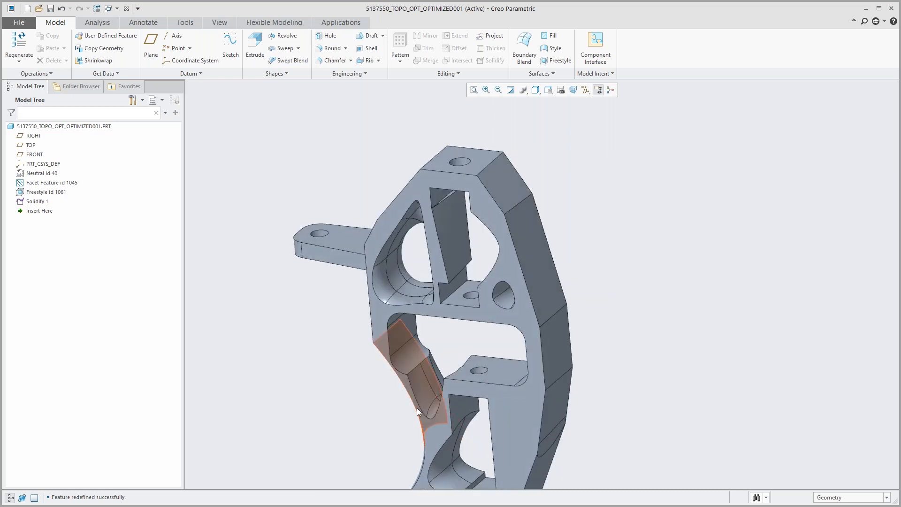
pyautogui.scroll(4, 408, 366)
pyautogui.scroll(-3, 422, 443)
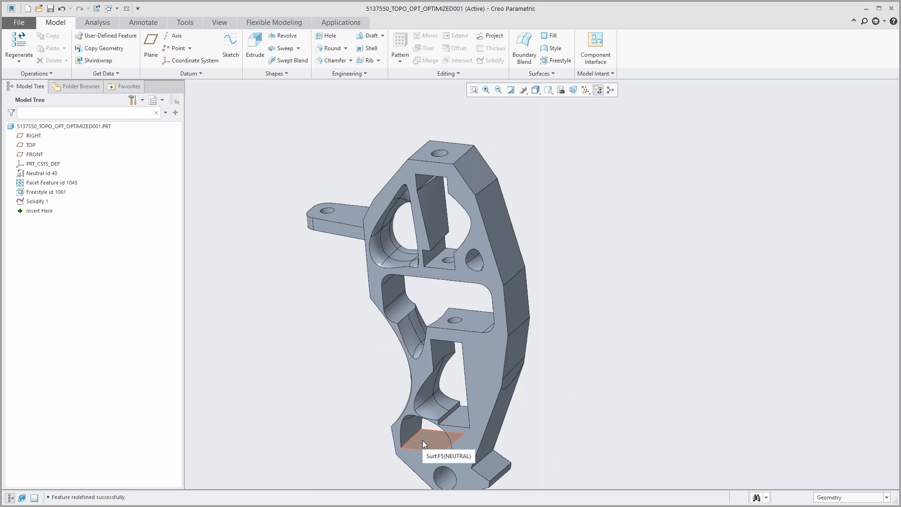
pyautogui.scroll(-2, 414, 426)
pyautogui.scroll(2, 415, 426)
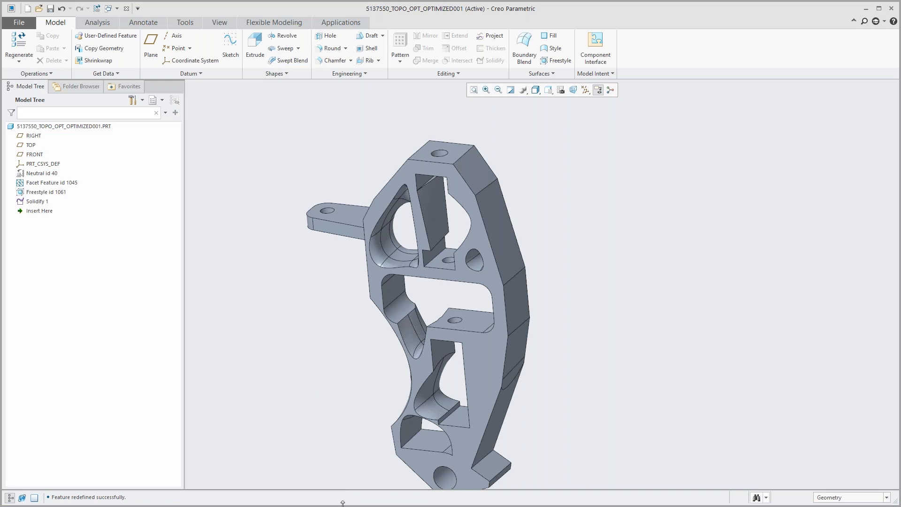
# Step: Switch to the PowerPoint slide show and advance past the Creo Topology Optimization slide
pyautogui.moveTo(345, 503); pyautogui.dragTo(349, 481)
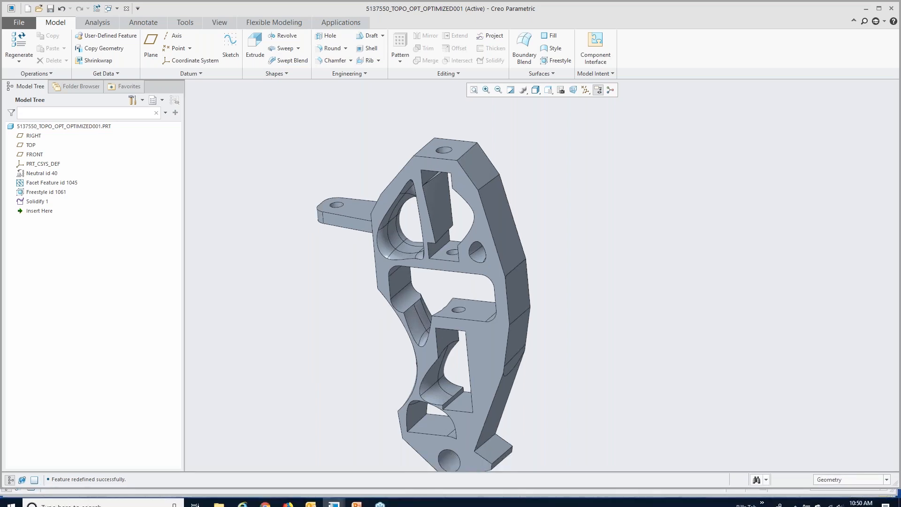
pyautogui.click(358, 498)
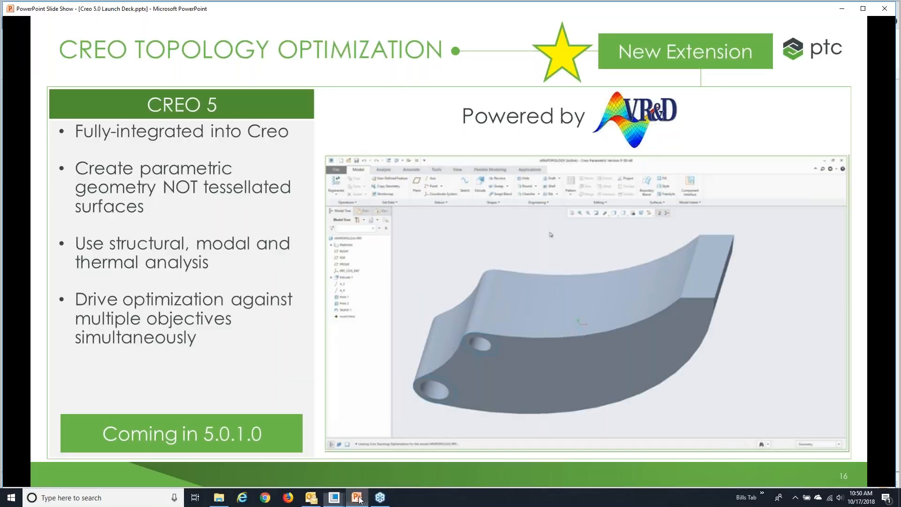
pyautogui.press('Right')
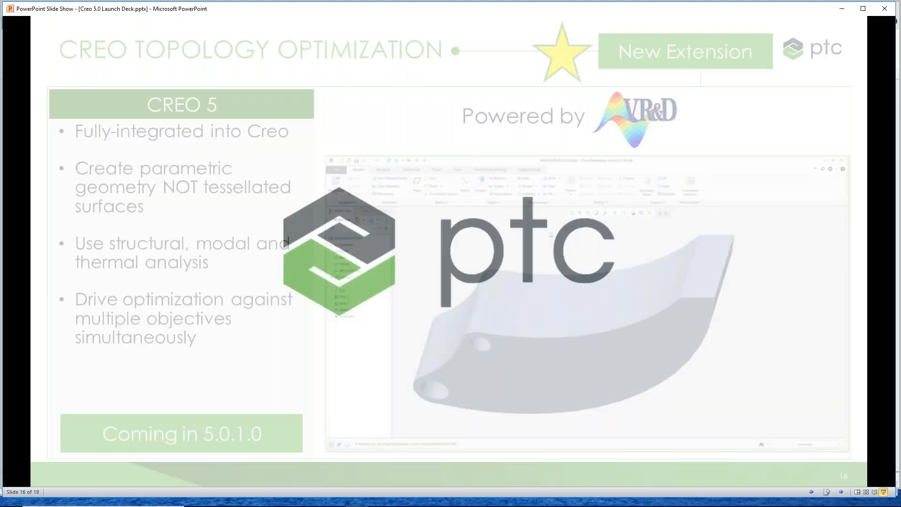